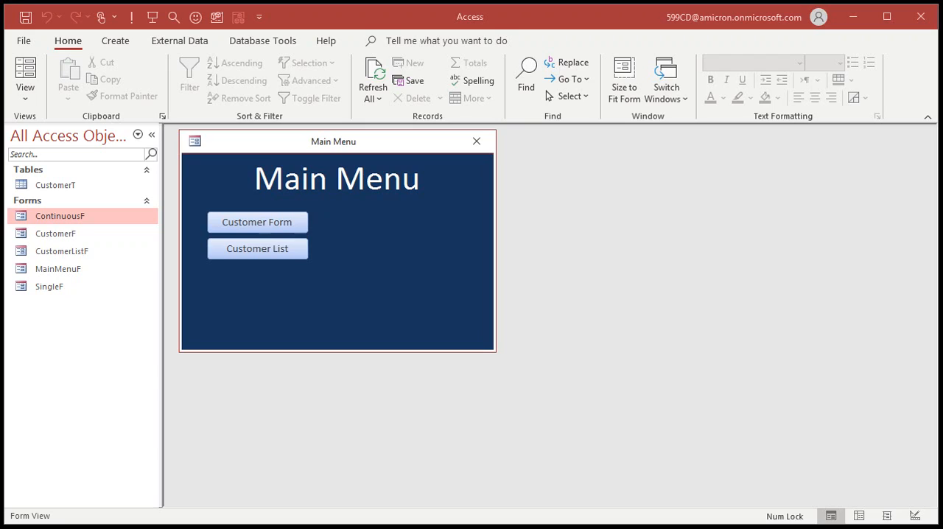
Examine the CustomerID values of the records in the CustomerT table and close the table
{"action": "left_click", "coordinate": [79, 185]}
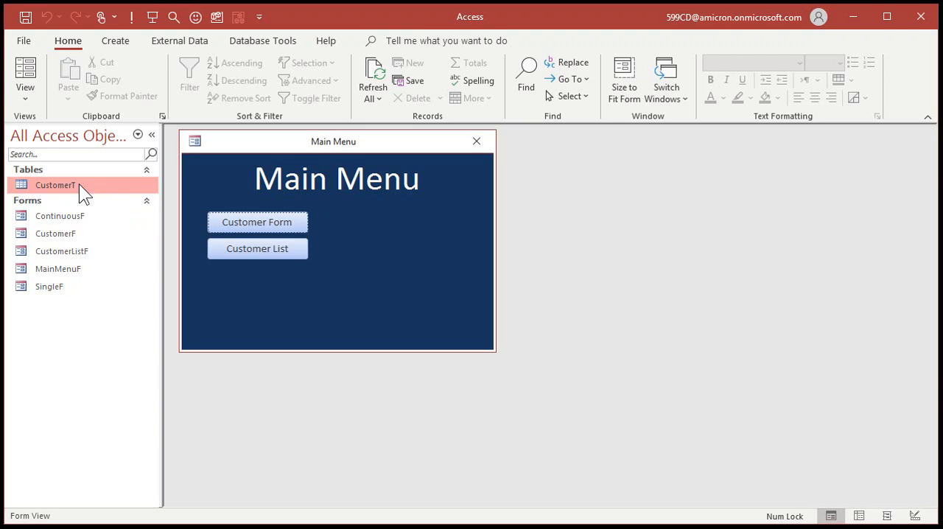
{"action": "double_click", "coordinate": [66, 183]}
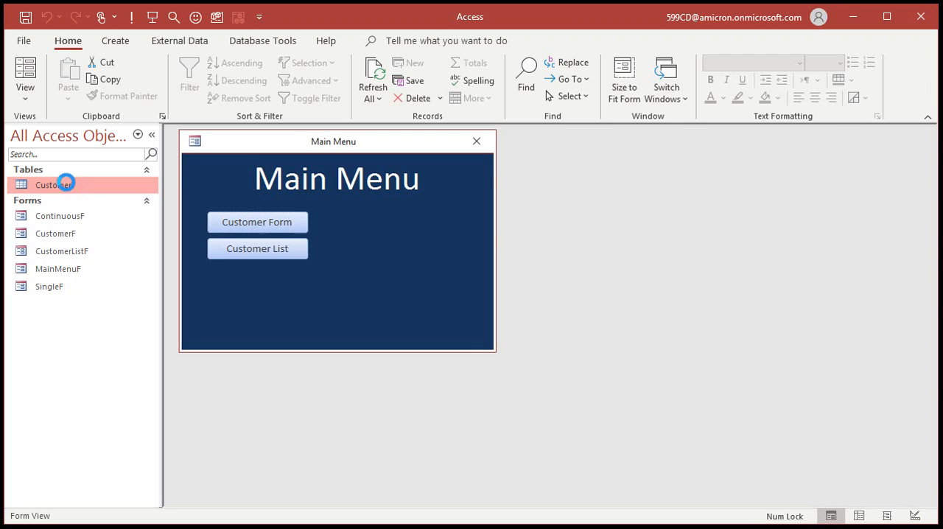
{"action": "key", "text": "ctrl+a"}
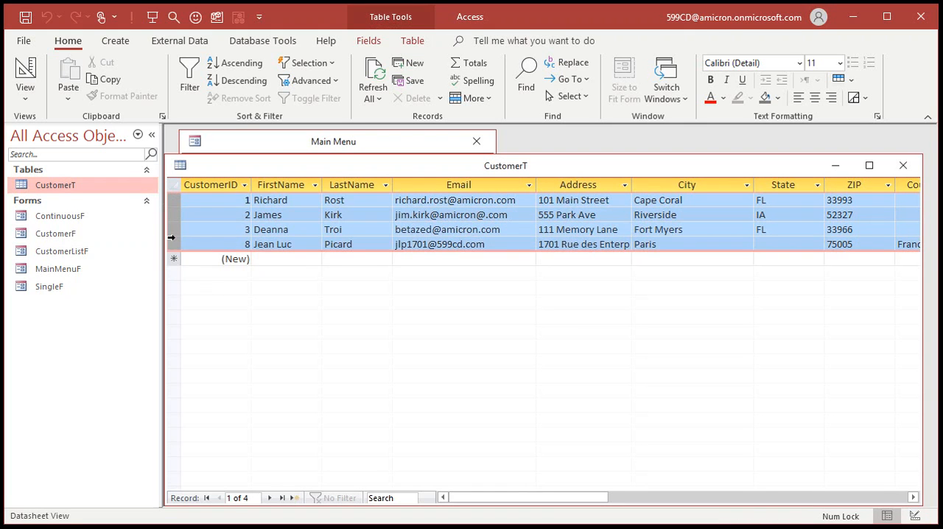
{"action": "left_click", "coordinate": [229, 242]}
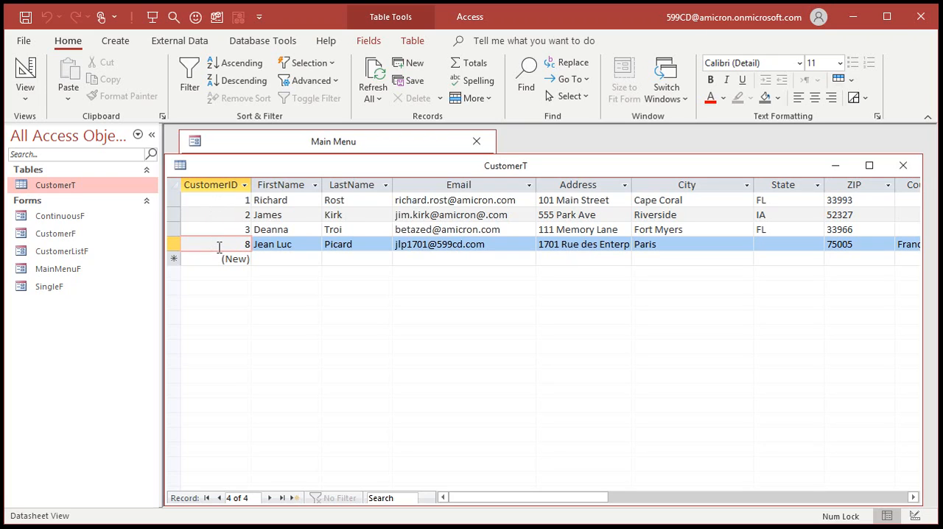
{"action": "left_click", "coordinate": [903, 165]}
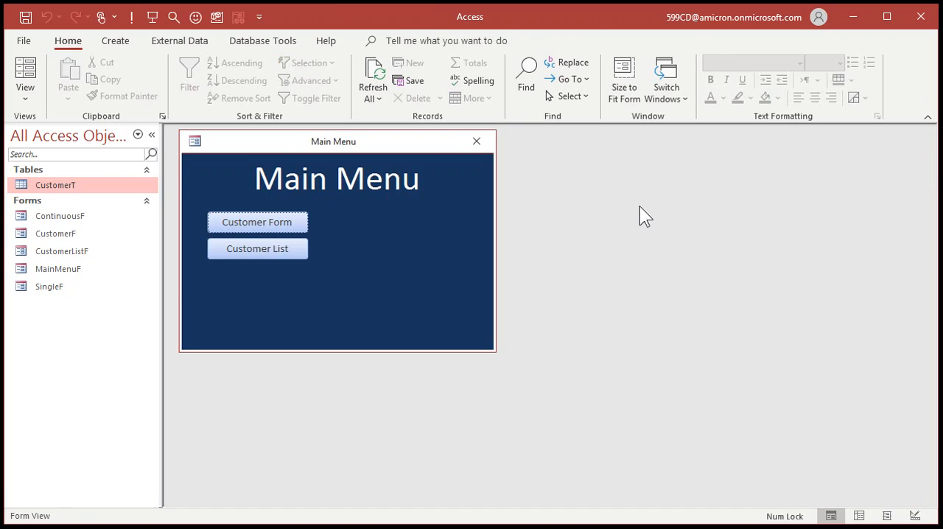
Duplicate the CustomerT table as Copy Of CustomerT with structure only, and check the duplicate's contents
{"action": "left_click", "coordinate": [63, 185]}
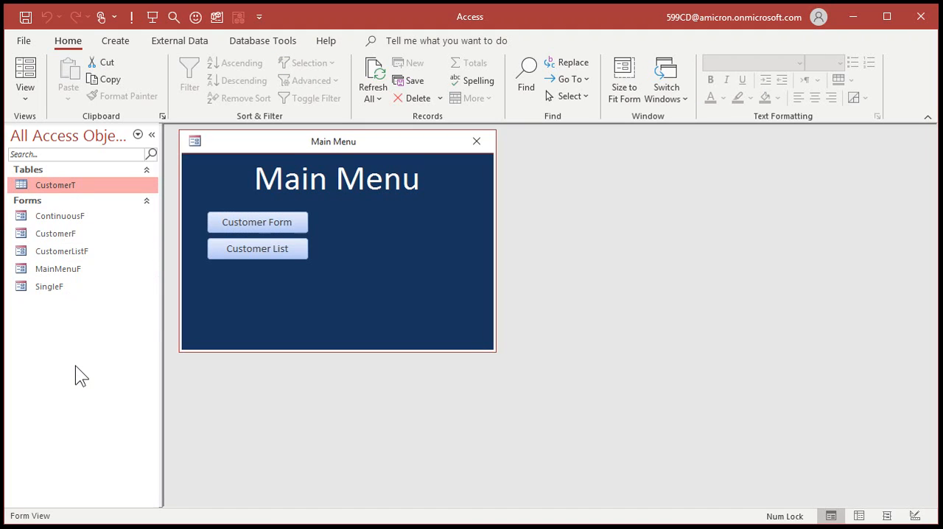
{"action": "key", "text": "ctrl+c"}
{"action": "key", "text": "ctrl+v"}
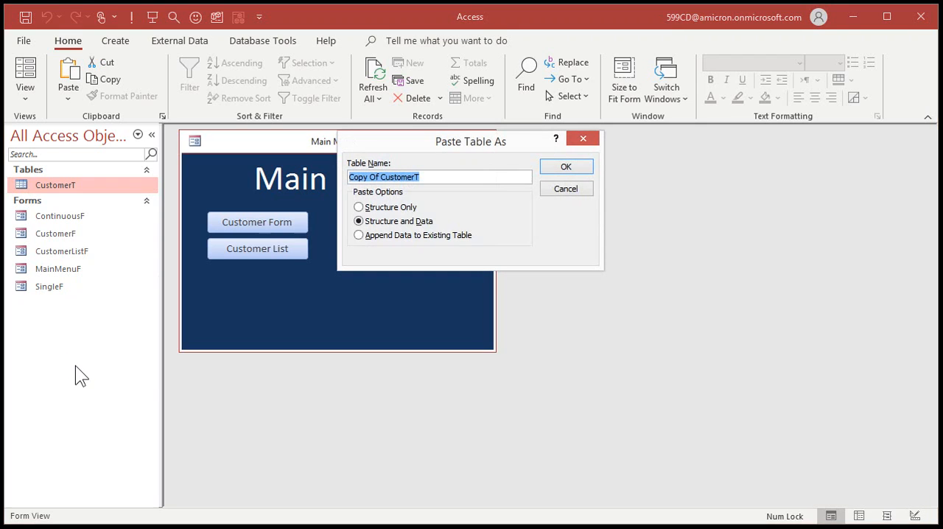
{"action": "left_click", "coordinate": [394, 207]}
{"action": "left_click", "coordinate": [560, 169]}
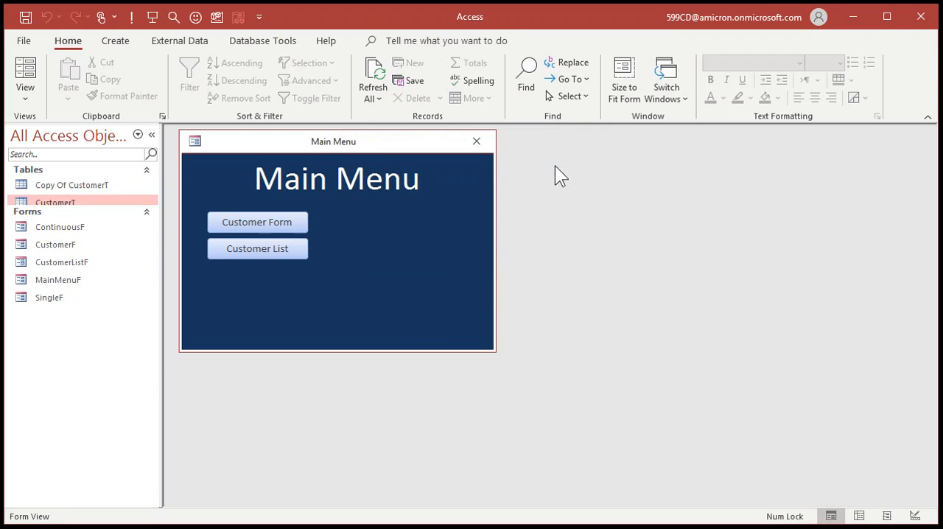
{"action": "double_click", "coordinate": [103, 184]}
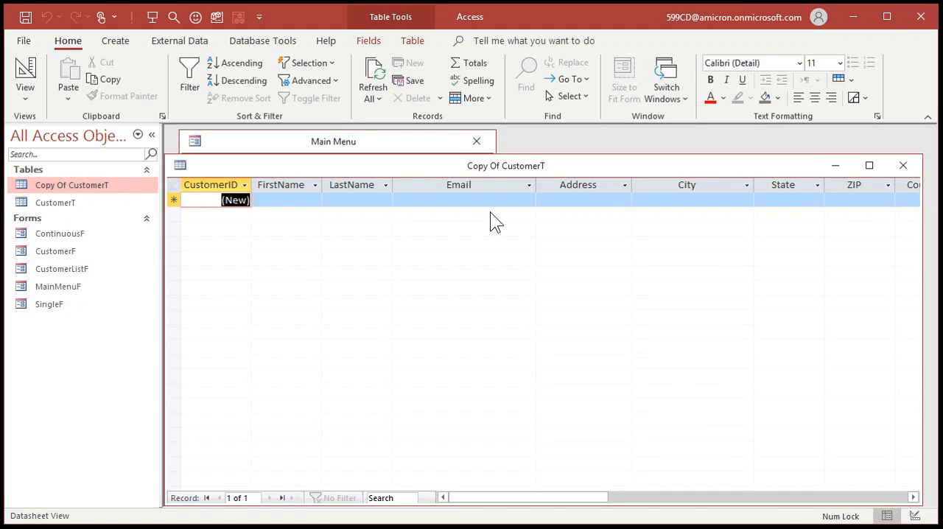
{"action": "left_click", "coordinate": [905, 166]}
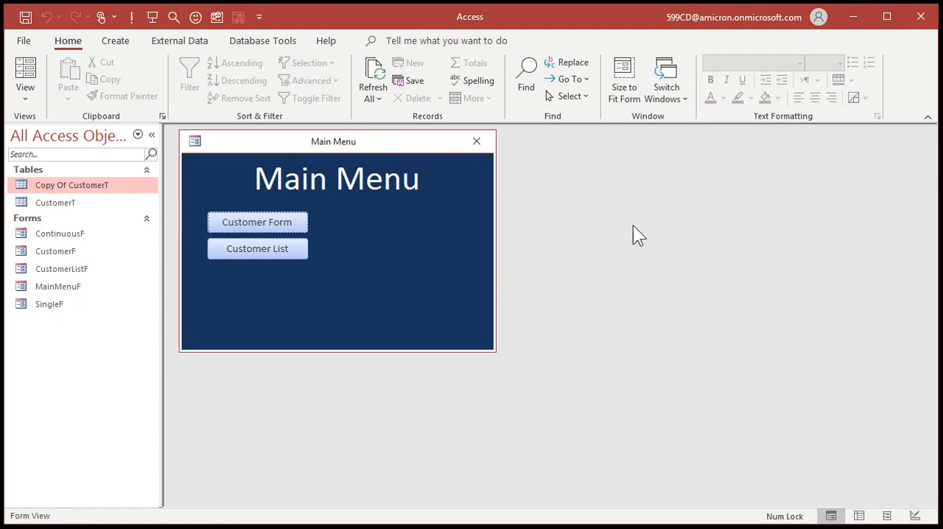
Copy all customer records from CustomerT into Copy Of CustomerT and close both tables
{"action": "double_click", "coordinate": [77, 201]}
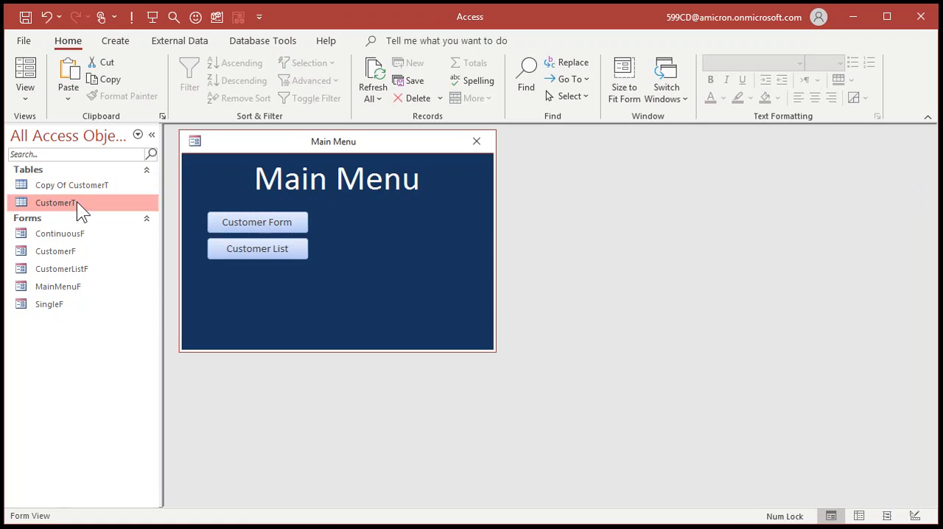
{"action": "left_click_drag", "start_coordinate": [173, 199], "coordinate": [172, 244]}
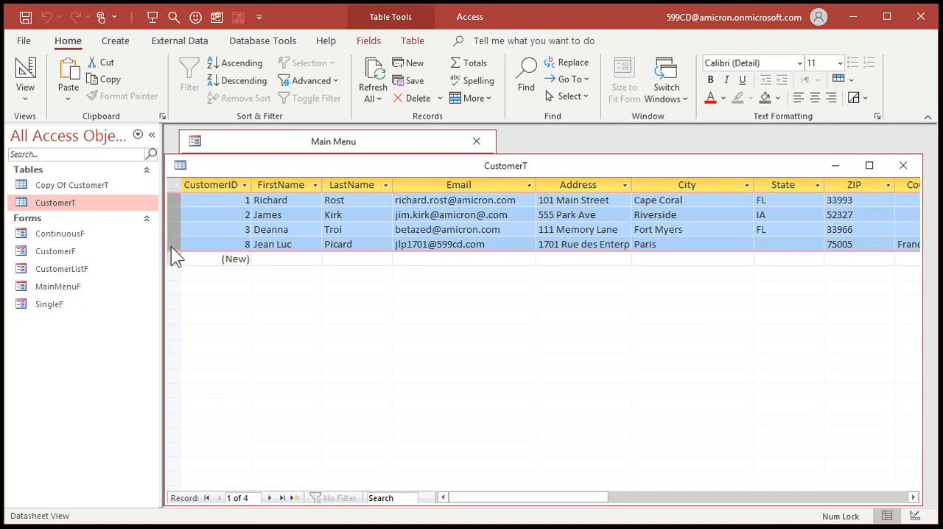
{"action": "left_click", "coordinate": [63, 185]}
{"action": "double_click", "coordinate": [63, 185]}
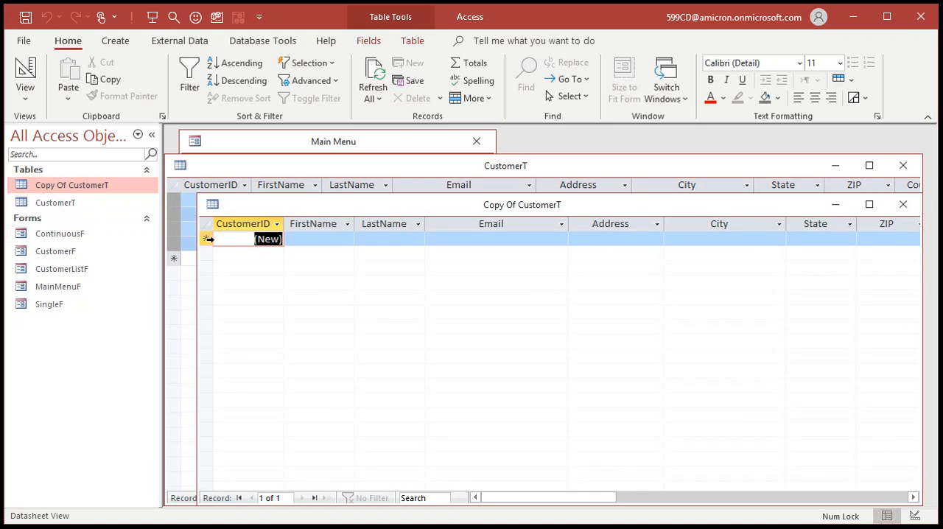
{"action": "left_click", "coordinate": [208, 237]}
{"action": "key", "text": "ctrl+v"}
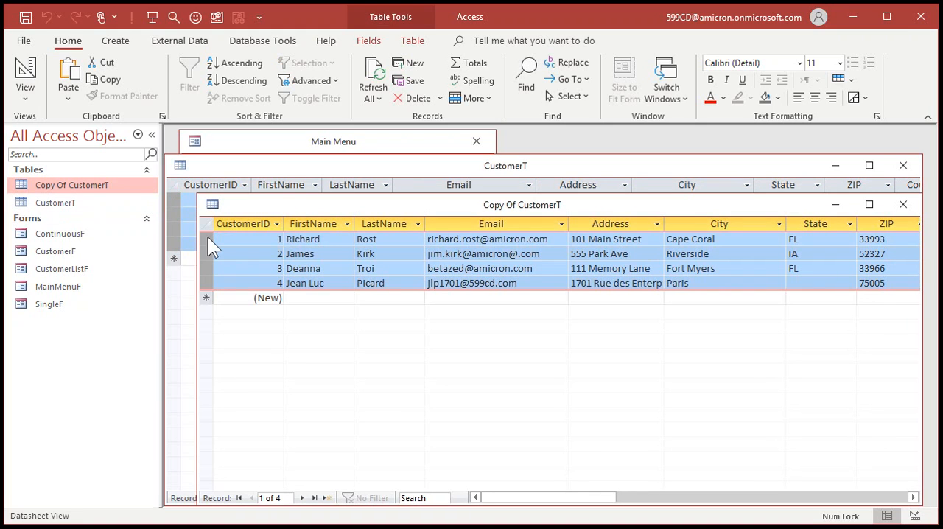
{"action": "left_click", "coordinate": [305, 296]}
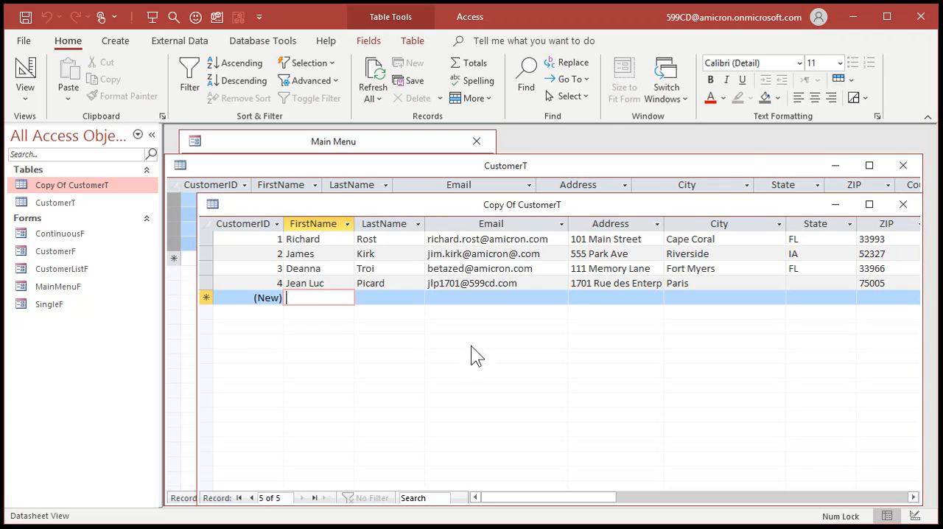
{"action": "left_click", "coordinate": [903, 204]}
{"action": "left_click", "coordinate": [903, 165]}
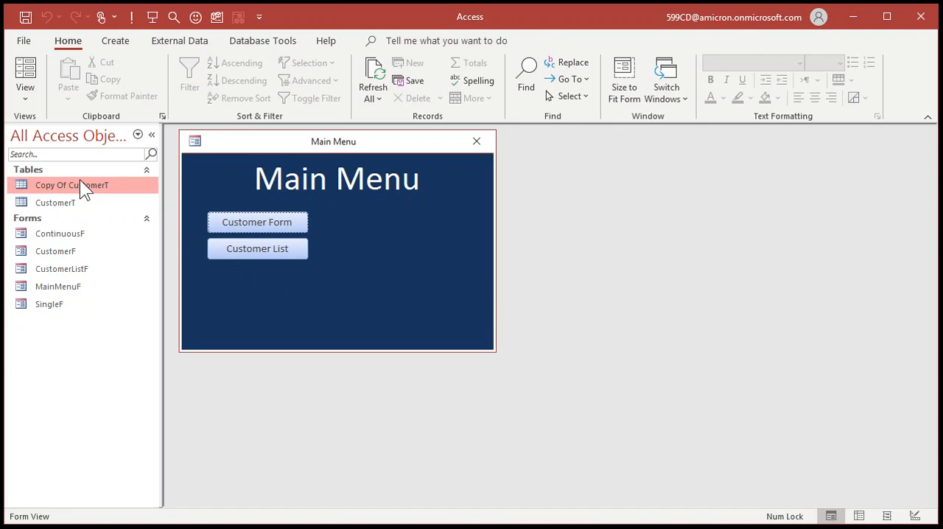
Review the records in the original CustomerT table once more and delete that table
{"action": "double_click", "coordinate": [49, 203]}
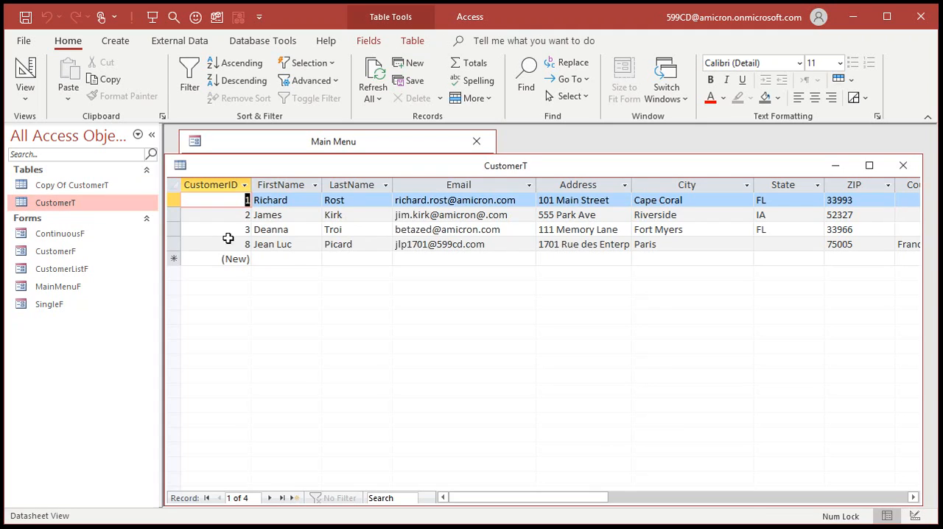
{"action": "left_click", "coordinate": [903, 165]}
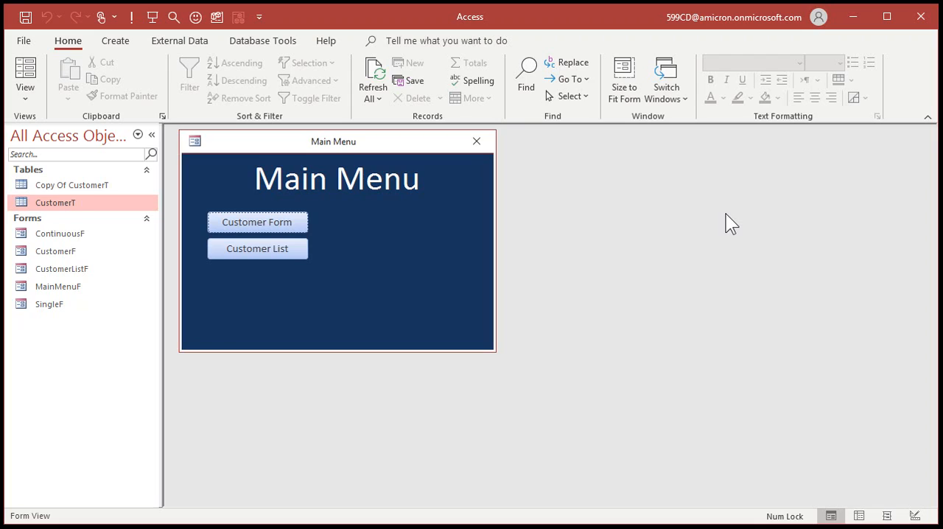
{"action": "left_click", "coordinate": [75, 204]}
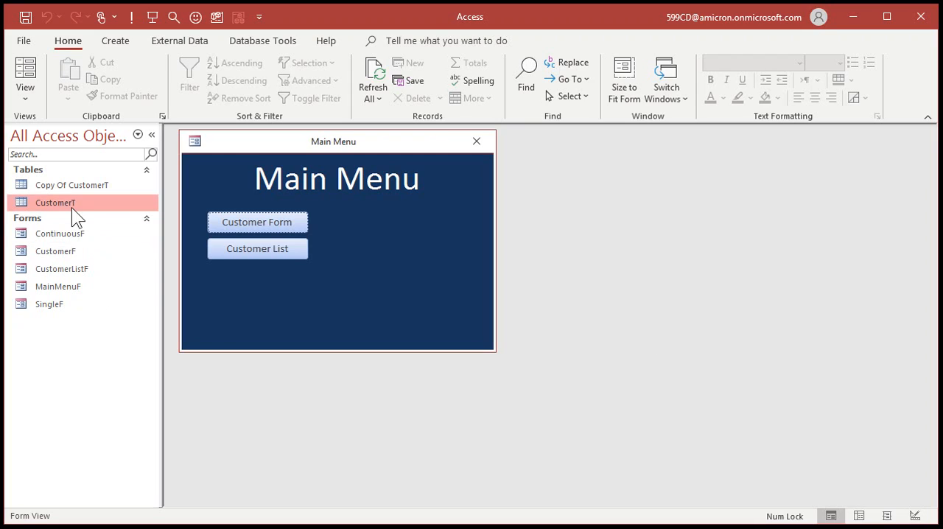
{"action": "key", "text": "Delete"}
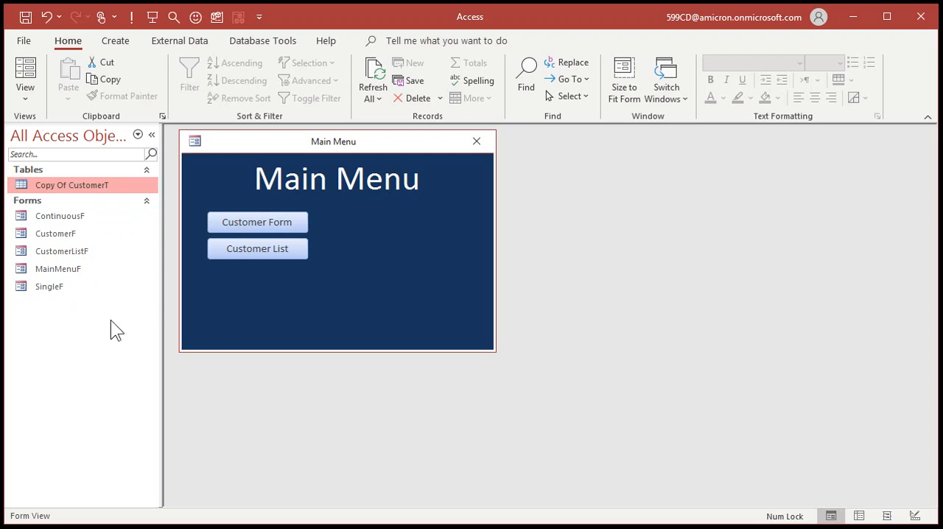
Rename the Copy Of CustomerT table as CustomerT
{"action": "right_click", "coordinate": [80, 187]}
{"action": "left_click", "coordinate": [121, 286]}
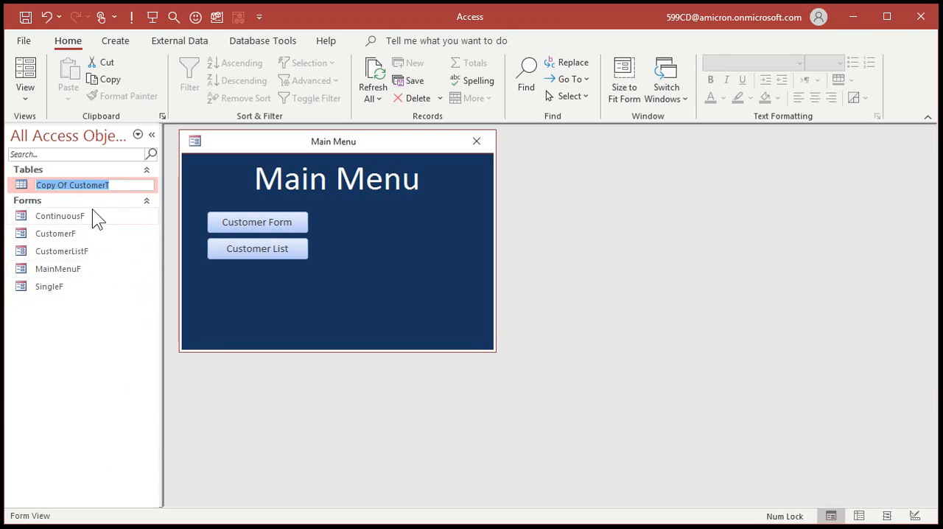
{"action": "left_click", "coordinate": [69, 185]}
{"action": "key", "text": "shift+Home"}
{"action": "key", "text": "Delete"}
{"action": "key", "text": "Return"}
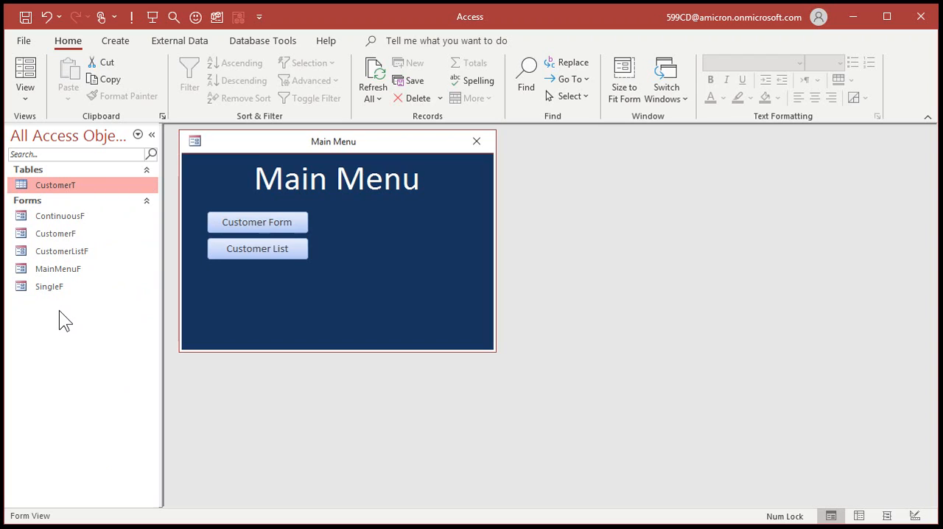
Check that the customer form and the customer list open with the renumbered records, and close both
{"action": "left_click", "coordinate": [281, 221]}
{"action": "left_click", "coordinate": [274, 249]}
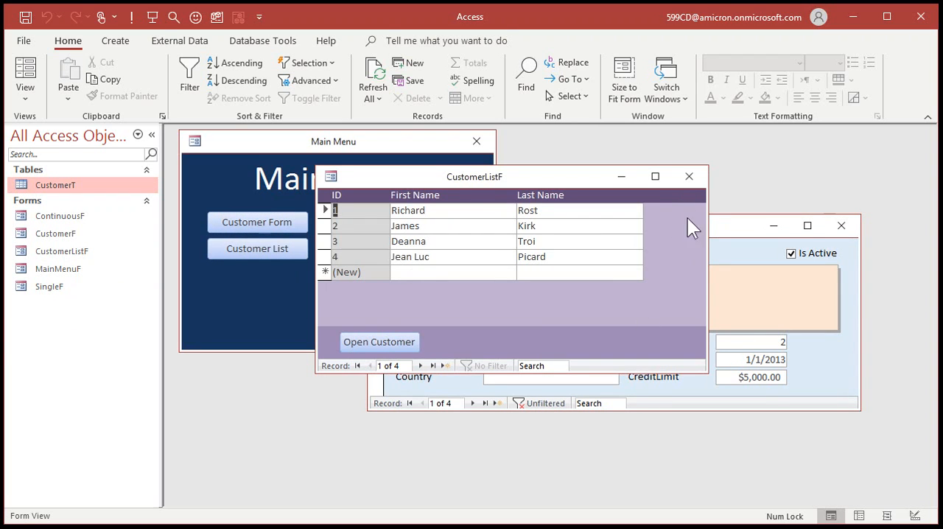
{"action": "left_click", "coordinate": [688, 176]}
{"action": "left_click", "coordinate": [841, 225]}
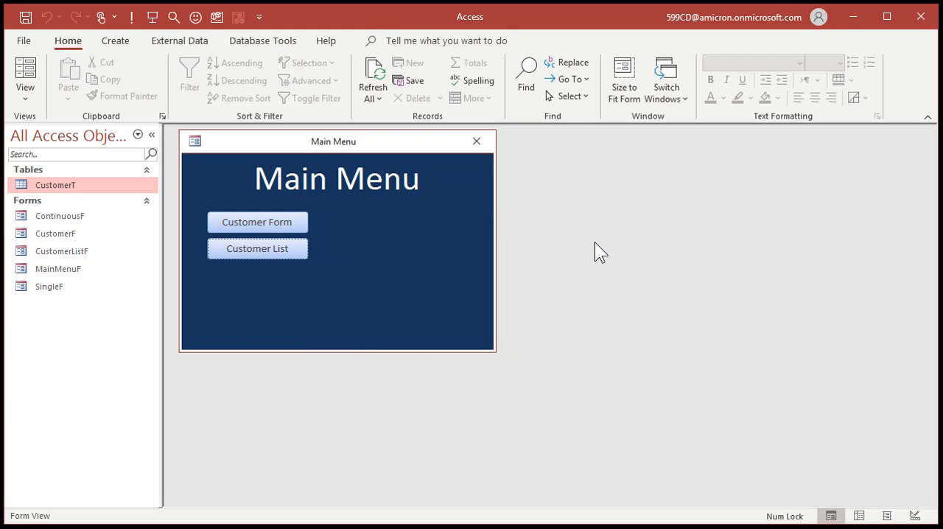
Create a new table in Design view with a ContactID field of type AutoNumber
{"action": "left_click", "coordinate": [117, 41]}
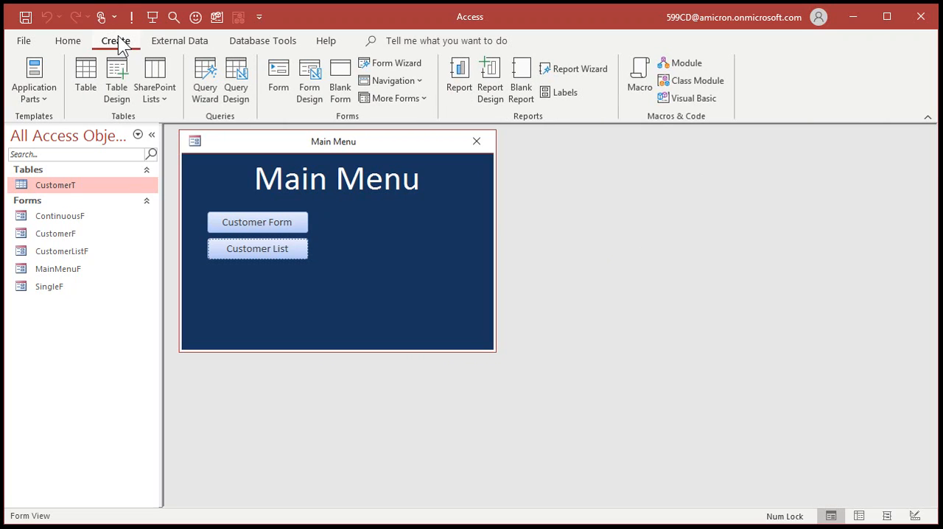
{"action": "left_click", "coordinate": [120, 76]}
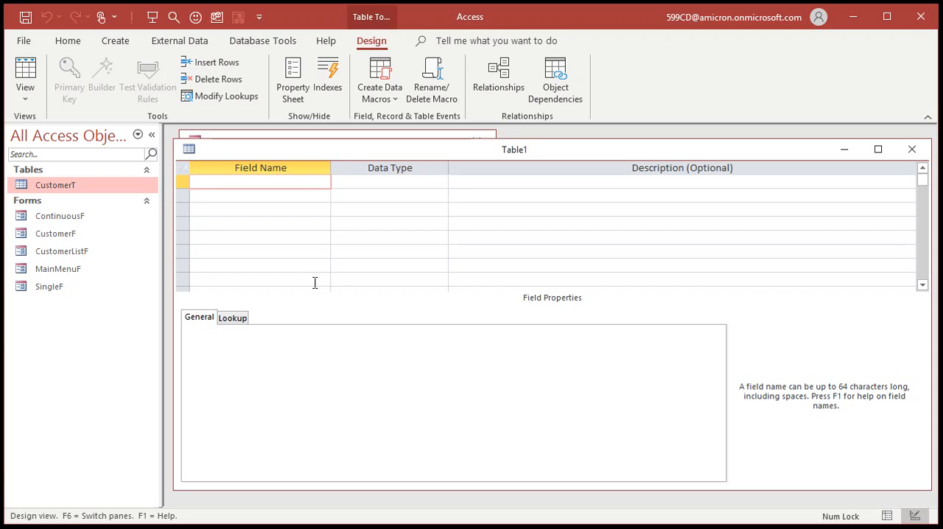
{"action": "type", "text": "ContactID"}
{"action": "key", "text": "Tab"}
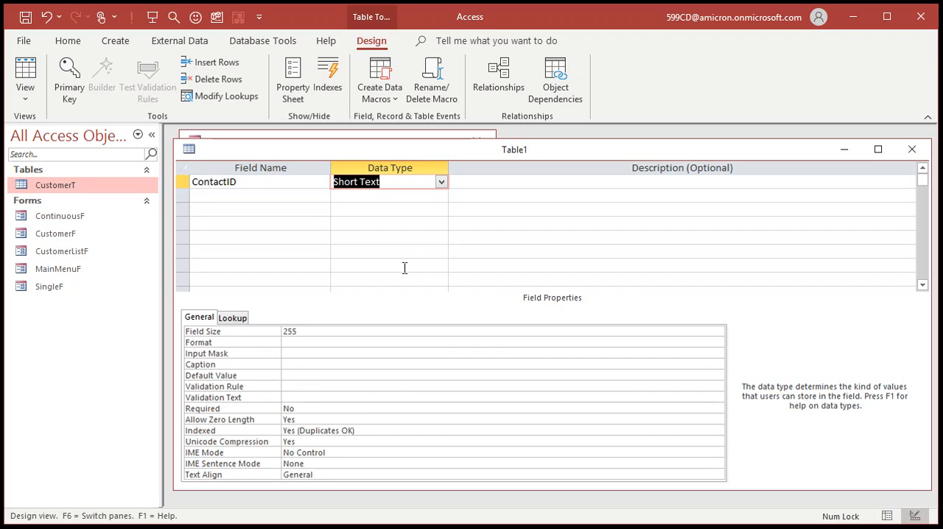
{"action": "type", "text": "a"}
{"action": "key", "text": "Tab"}
{"action": "key", "text": "Tab"}
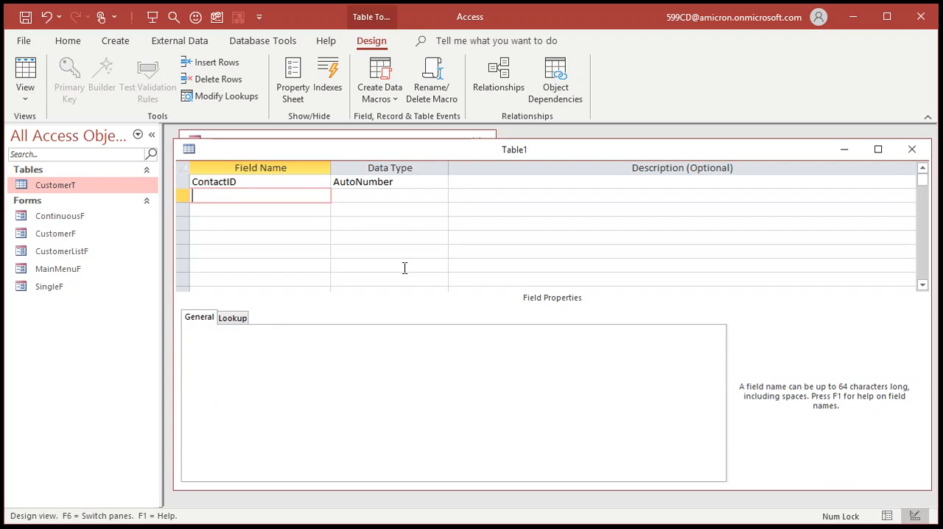
Add a CustomerID field with the Number data type to the new table
{"action": "type", "text": "CustomerID"}
{"action": "key", "text": "Tab"}
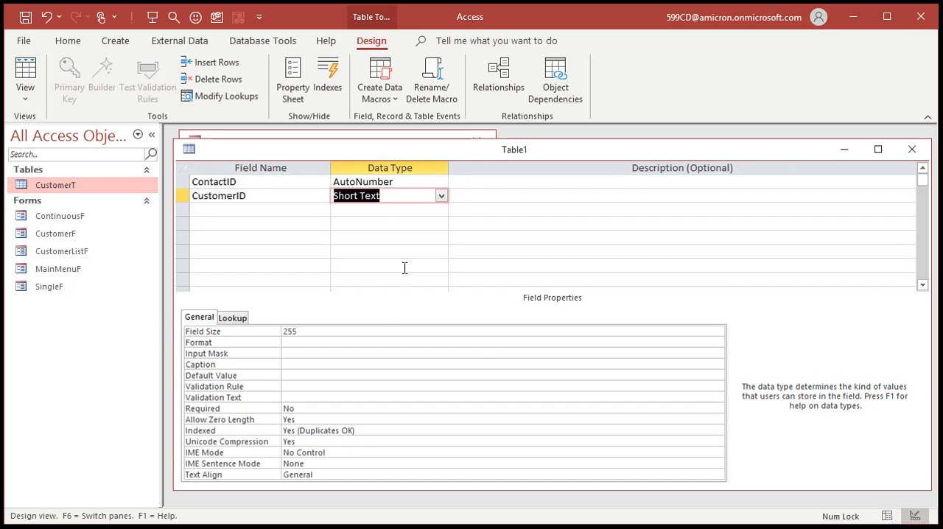
{"action": "type", "text": "number"}
{"action": "key", "text": "Tab"}
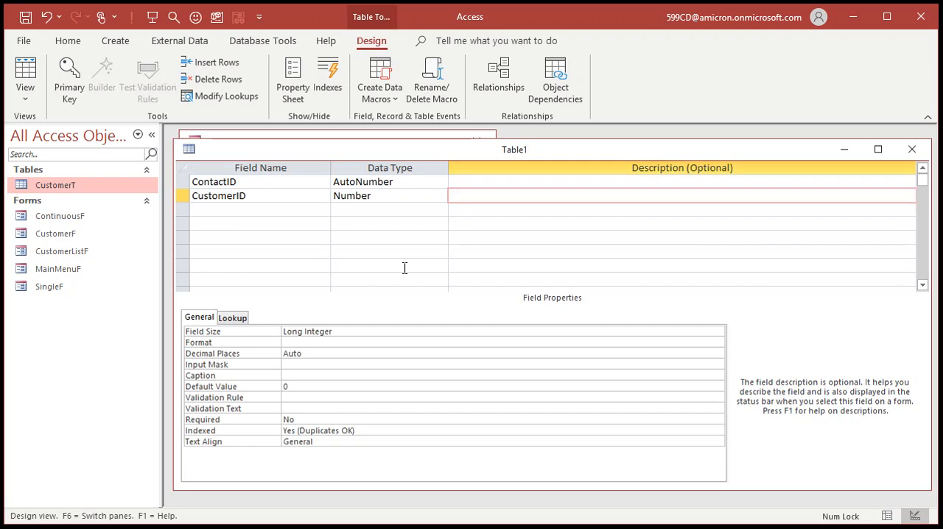
{"action": "key", "text": "Tab"}
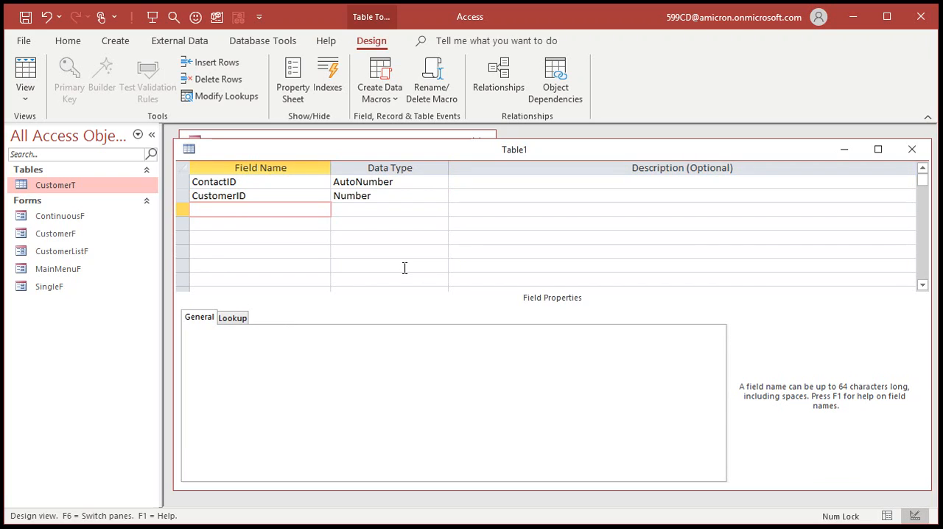
Add a ContactDate field with the Date/Time data type
{"action": "type", "text": "ContactDateTime"}
{"action": "key", "text": "BackSpace"}
{"action": "key", "text": "BackSpace"}
{"action": "key", "text": "BackSpace"}
{"action": "key", "text": "BackSpace"}
{"action": "key", "text": "Tab"}
{"action": "type", "text": "d"}
{"action": "key", "text": "Tab"}
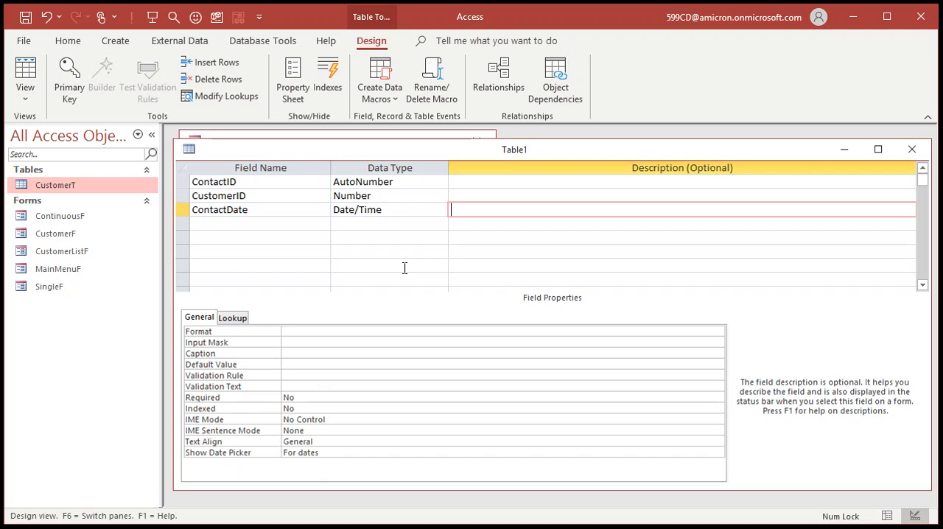
Set the default value of the ContactDate field to =Now()
{"action": "left_click", "coordinate": [331, 365]}
{"action": "type", "text": "=Now()"}
{"action": "key", "text": "Return"}
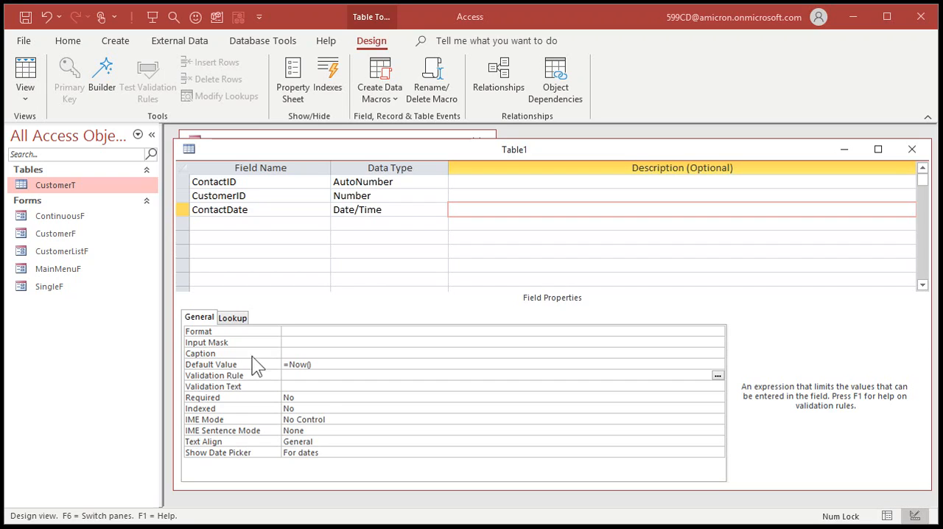
Add a Description field with the Short Text data type below ContactDate
{"action": "left_click", "coordinate": [253, 226]}
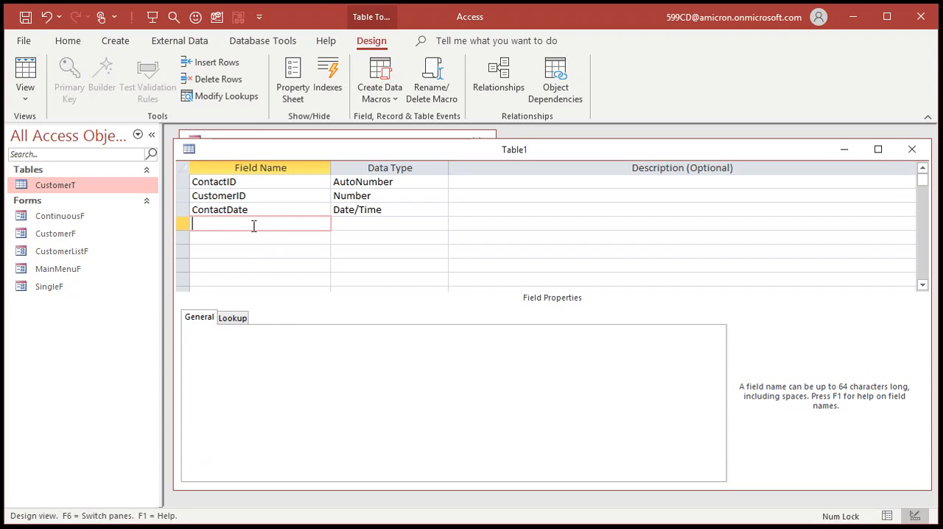
{"action": "type", "text": "Description"}
{"action": "key", "text": "Tab"}
Add a Notes field with the Long Text data type
{"action": "key", "text": "Tab"}
{"action": "key", "text": "Tab"}
{"action": "type", "text": "Notes"}
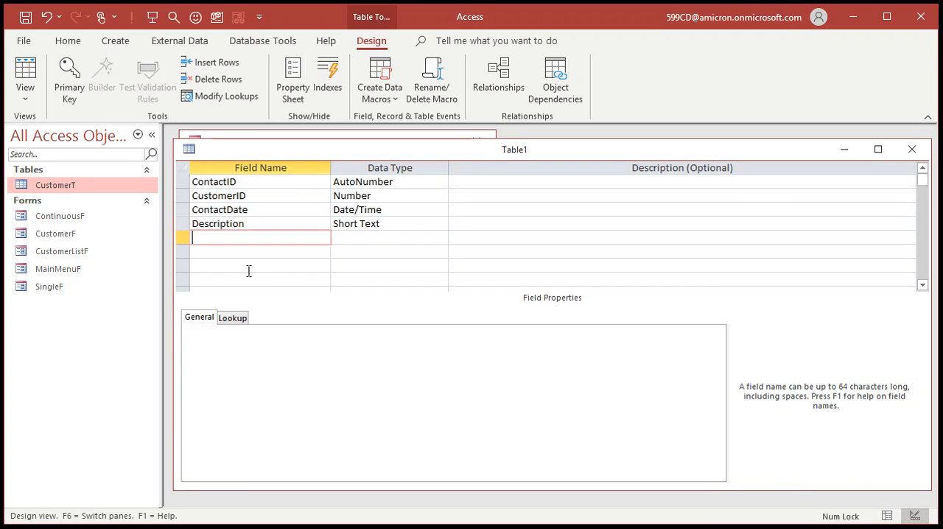
{"action": "key", "text": "Tab"}
{"action": "type", "text": "l"}
{"action": "key", "text": "Tab"}
{"action": "key", "text": "Tab"}
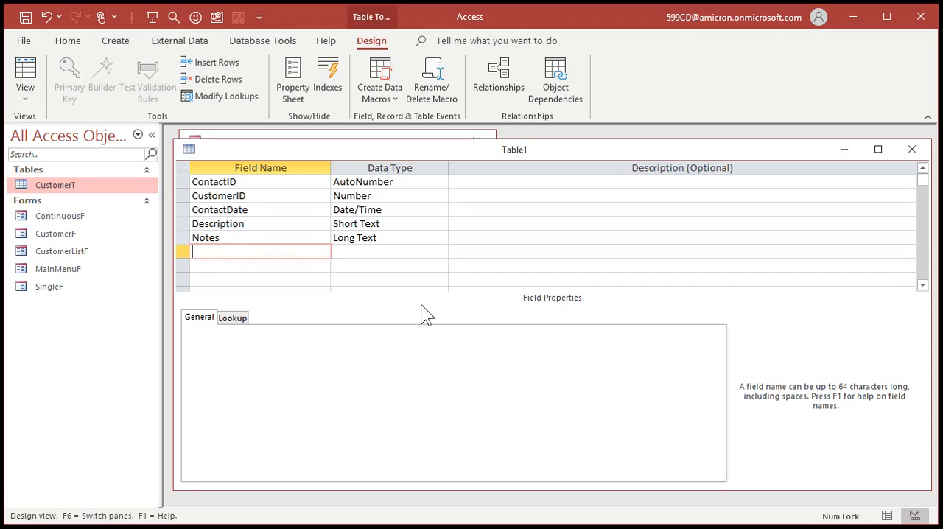
Add a Followup field with the Yes/No data type
{"action": "type", "text": "Followup"}
{"action": "key", "text": "Tab"}
{"action": "type", "text": "y"}
{"action": "key", "text": "Tab"}
{"action": "key", "text": "Tab"}
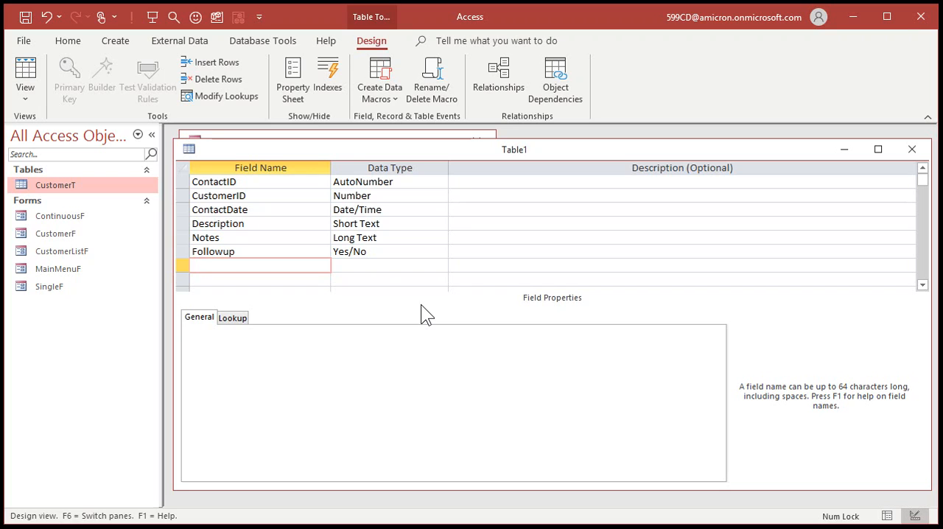
Save the new table as ContactT and close its design
{"action": "key", "text": "ctrl+s"}
{"action": "type", "text": "Conta"}
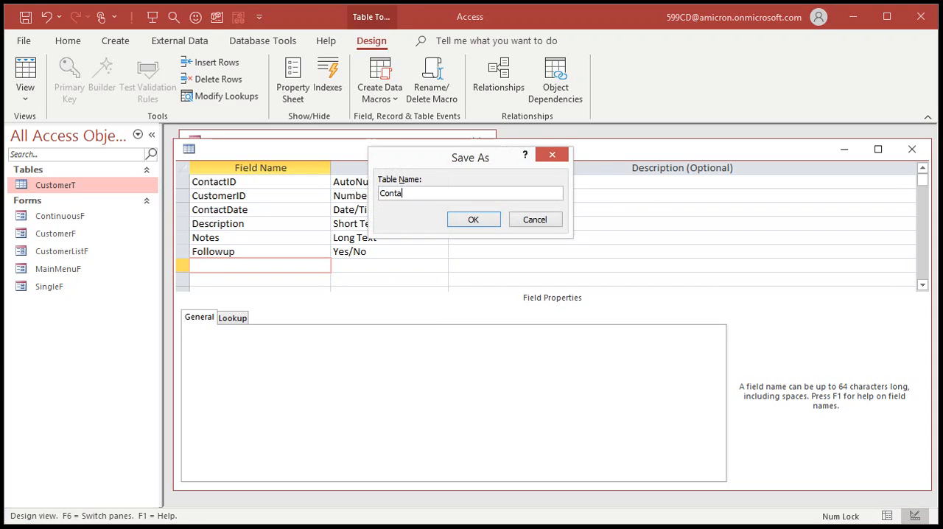
{"action": "type", "text": "ctT"}
{"action": "key", "text": "Return"}
{"action": "left_click", "coordinate": [422, 306]}
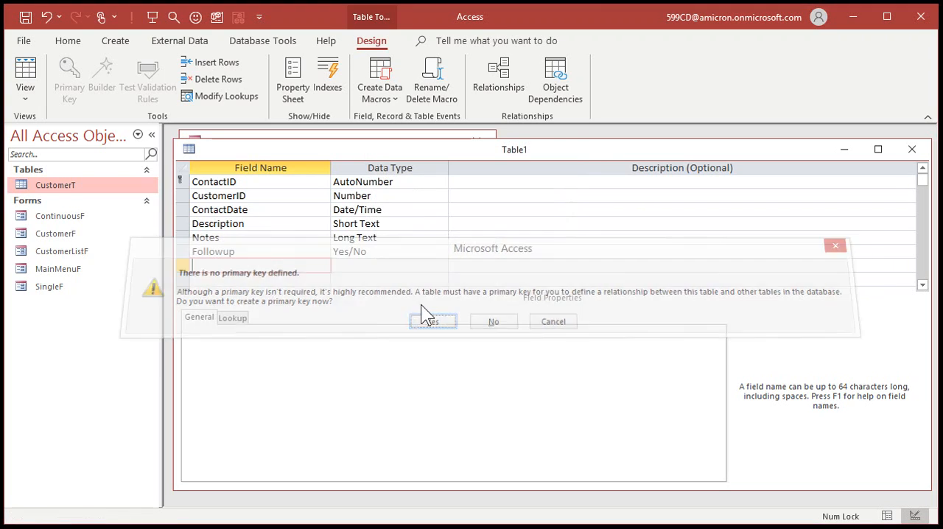
{"action": "left_click", "coordinate": [913, 149]}
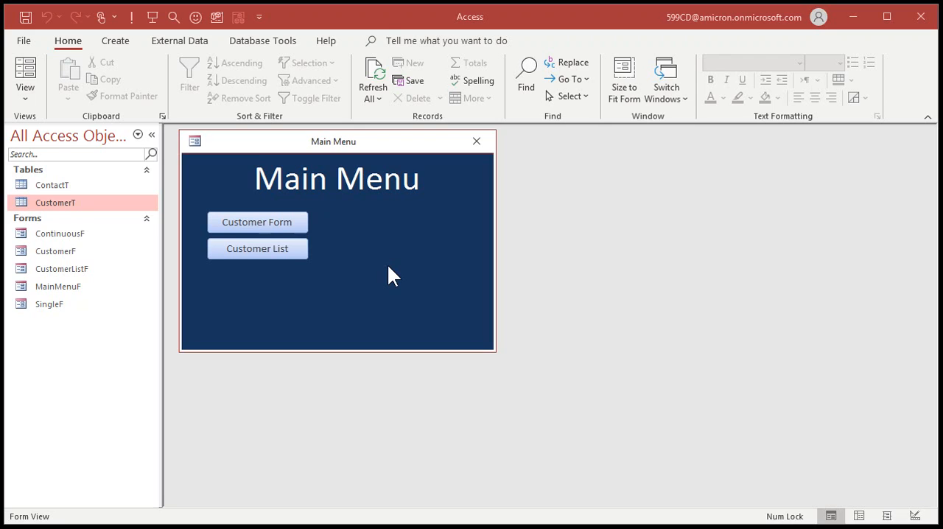
Open the customer form from the Main Menu to examine its layout, and close it again
{"action": "left_click", "coordinate": [274, 223]}
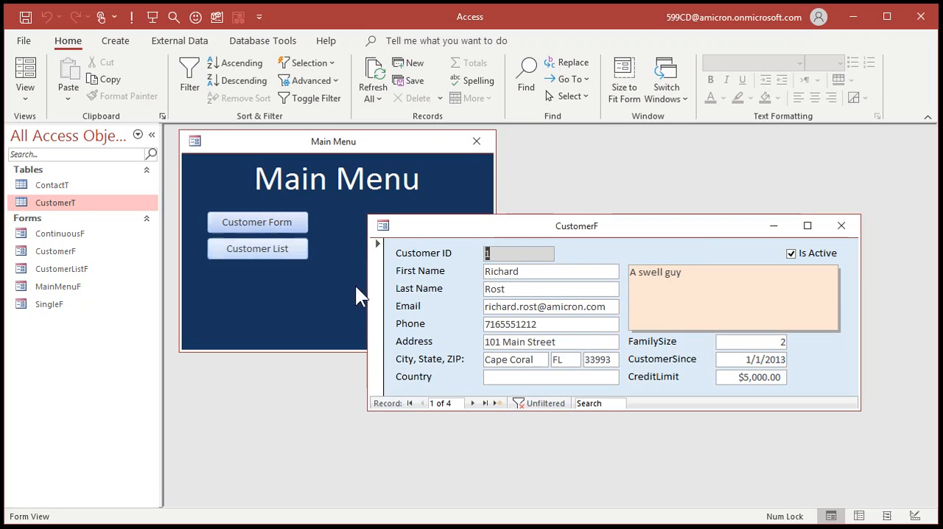
{"action": "left_click_drag", "start_coordinate": [692, 226], "coordinate": [573, 166]}
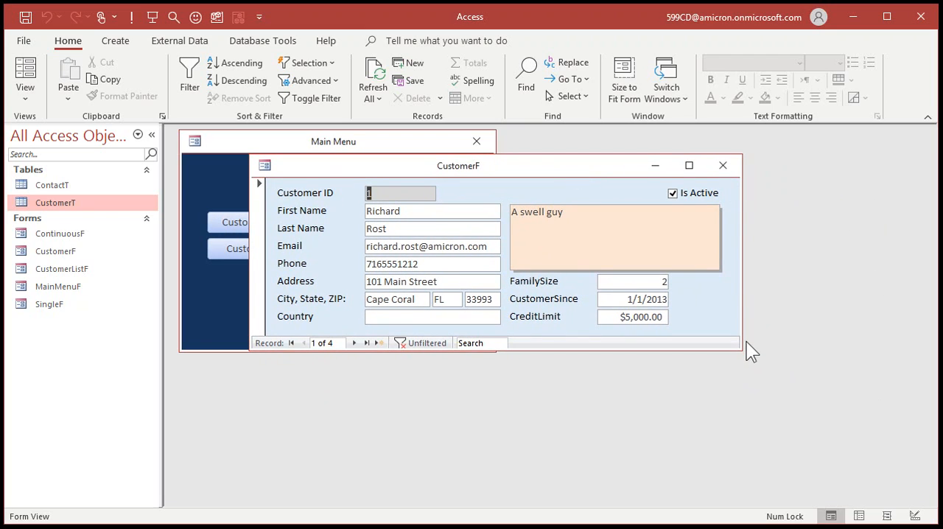
{"action": "left_click", "coordinate": [723, 165]}
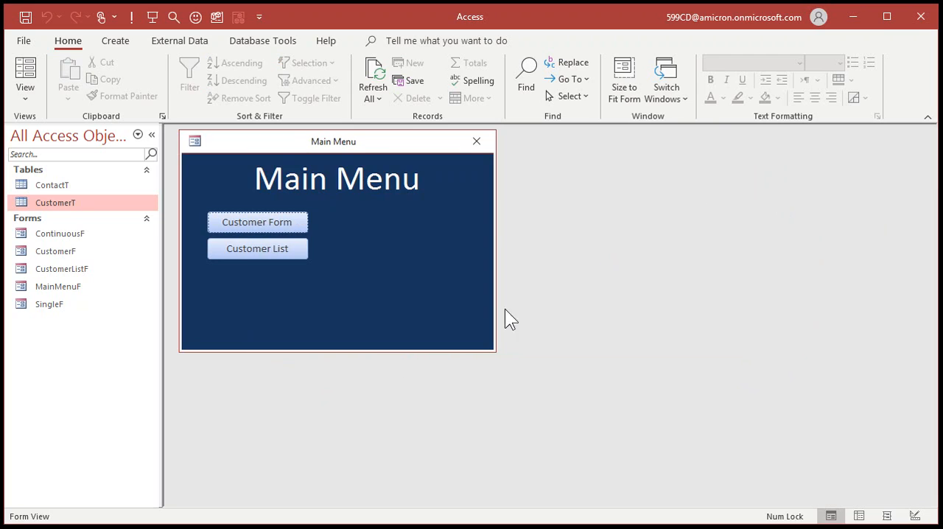
Preview the ContinuousF form, close it and make a copy of it named ContactF
{"action": "double_click", "coordinate": [68, 232]}
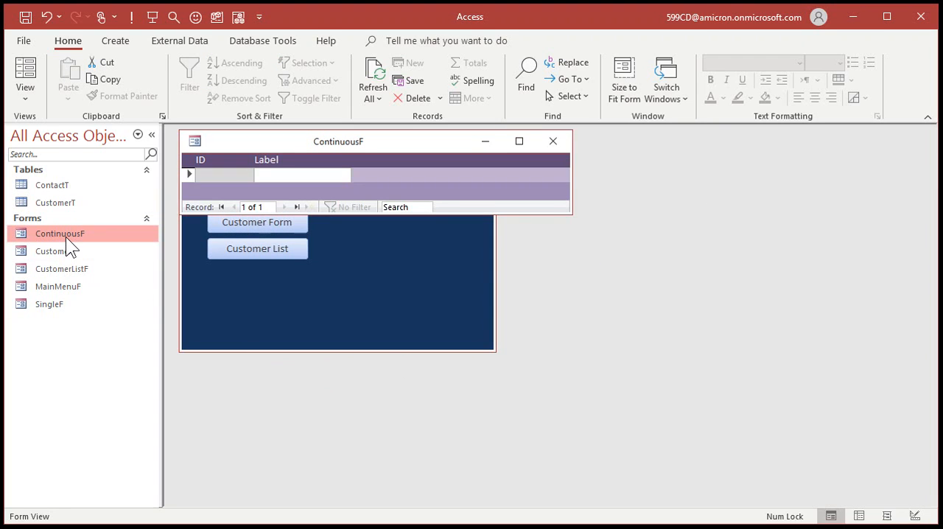
{"action": "left_click", "coordinate": [554, 140]}
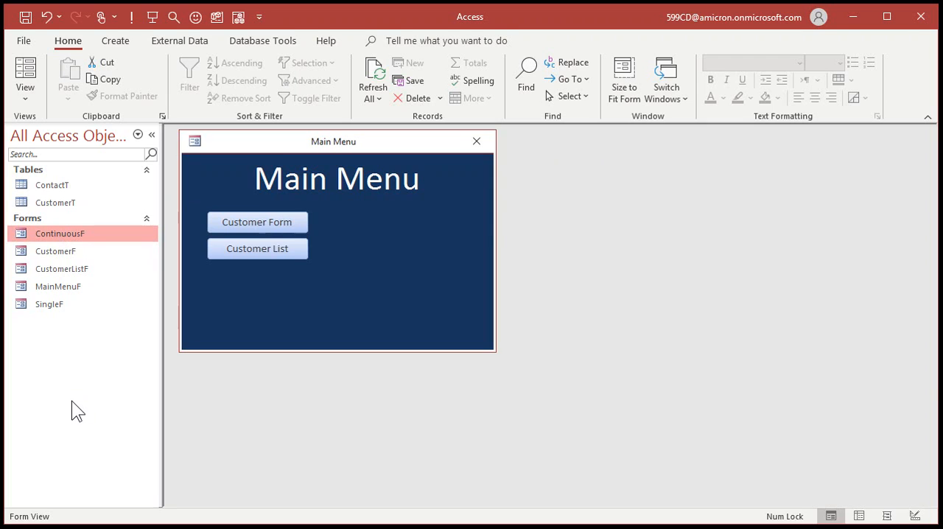
{"action": "key", "text": "ctrl+c"}
{"action": "key", "text": "ctrl+v"}
{"action": "type", "text": "Conta"}
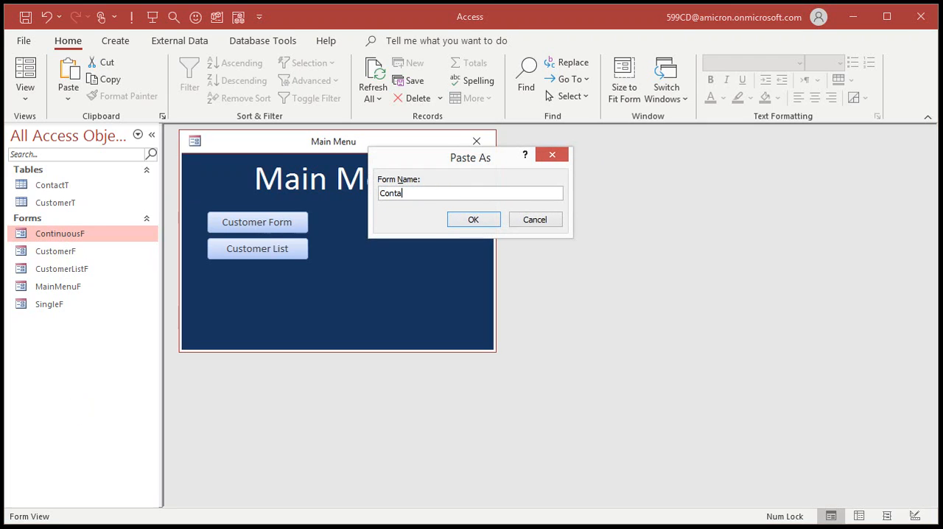
{"action": "type", "text": "ctF"}
{"action": "key", "text": "Return"}
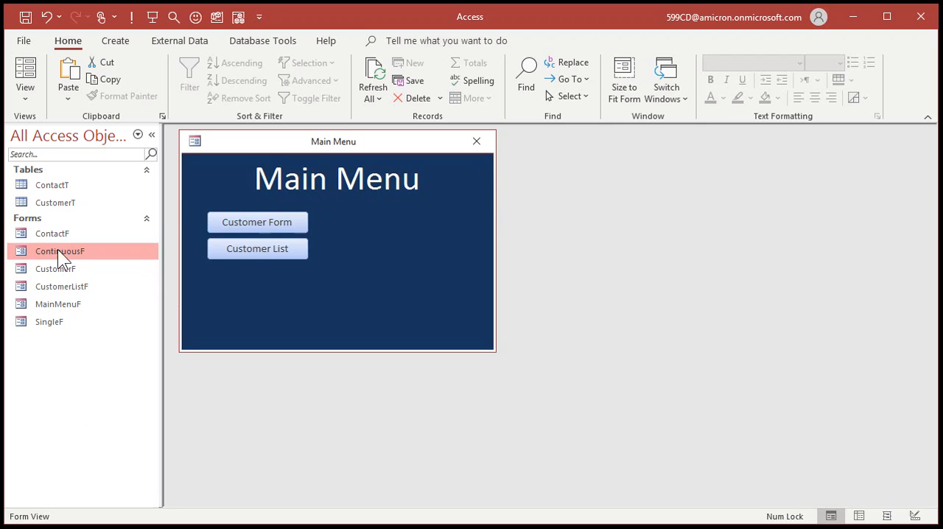
Open the ContactF form in Design view and fill its Form Header with dark red
{"action": "right_click", "coordinate": [62, 234]}
{"action": "left_click", "coordinate": [115, 284]}
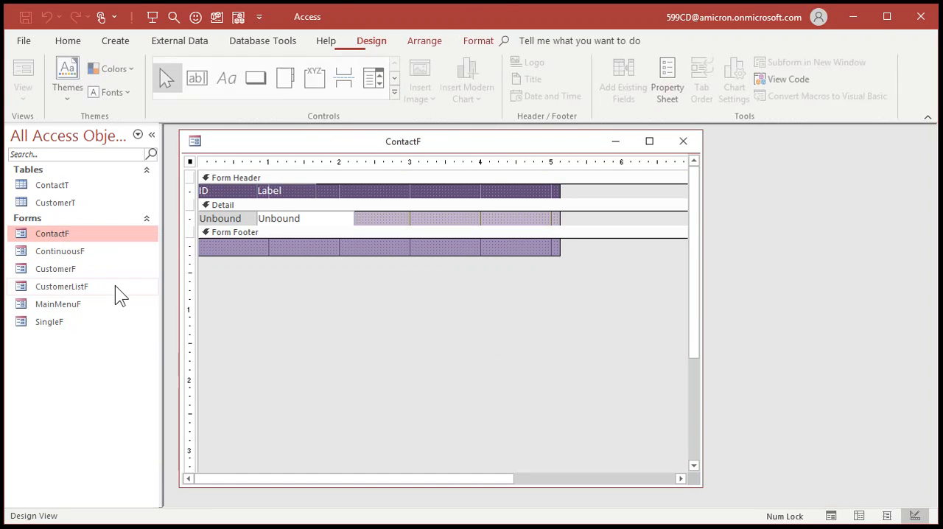
{"action": "left_click", "coordinate": [467, 195]}
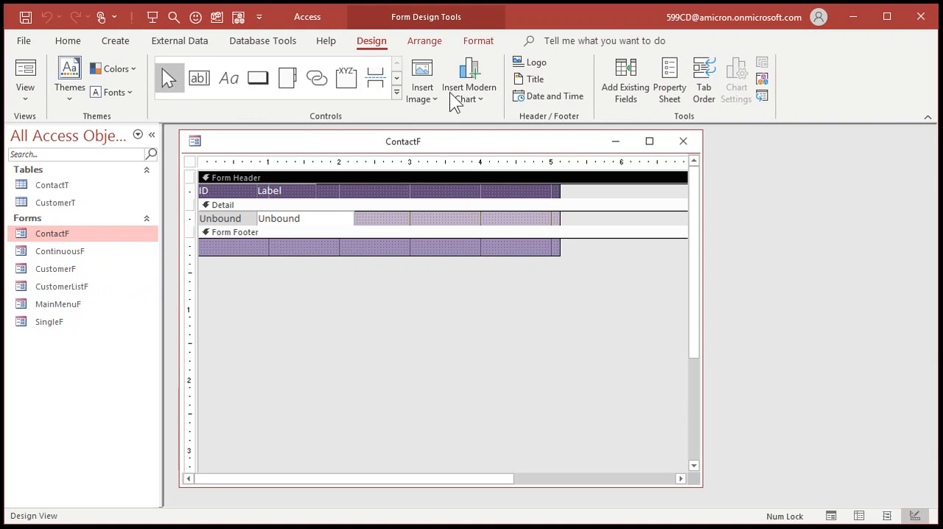
{"action": "left_click", "coordinate": [486, 41]}
{"action": "left_click", "coordinate": [214, 91]}
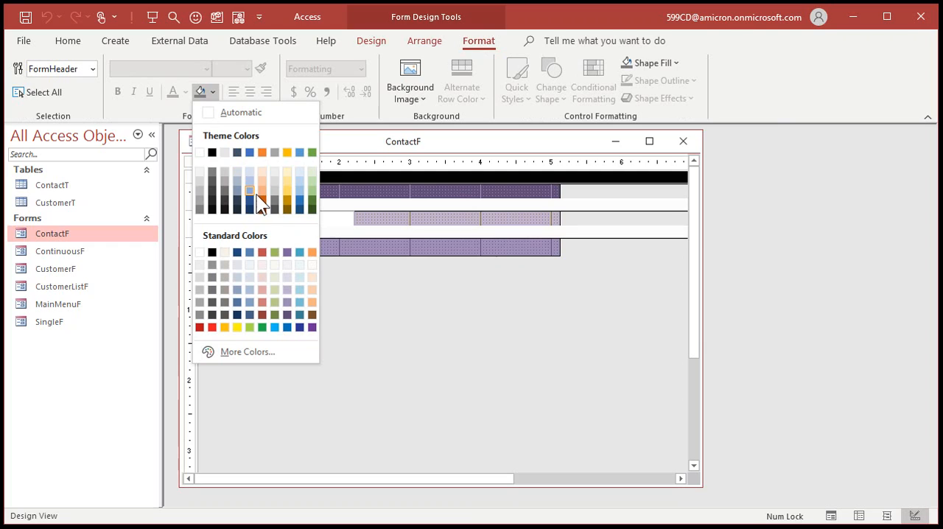
{"action": "left_click", "coordinate": [262, 315]}
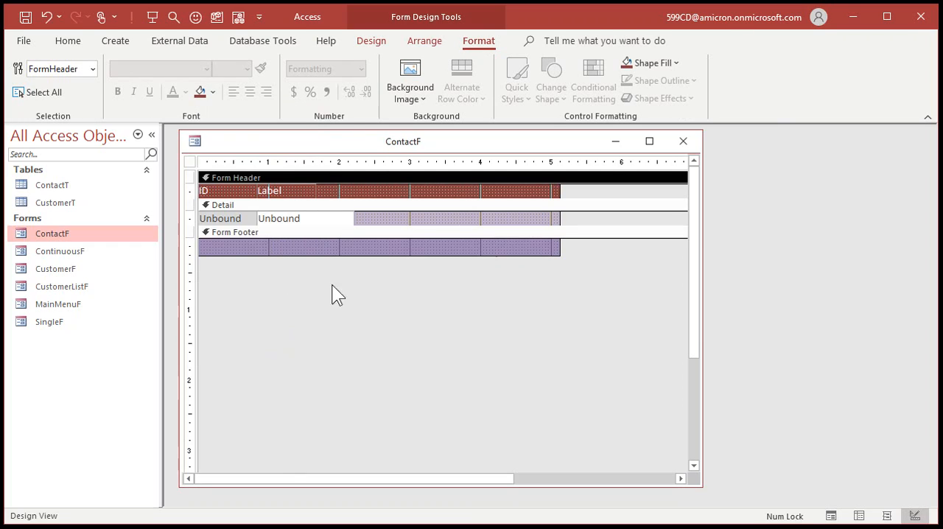
Fill the Detail section with very light red and the Form Footer with a slightly darker light red
{"action": "left_click", "coordinate": [416, 215]}
{"action": "left_click", "coordinate": [214, 91]}
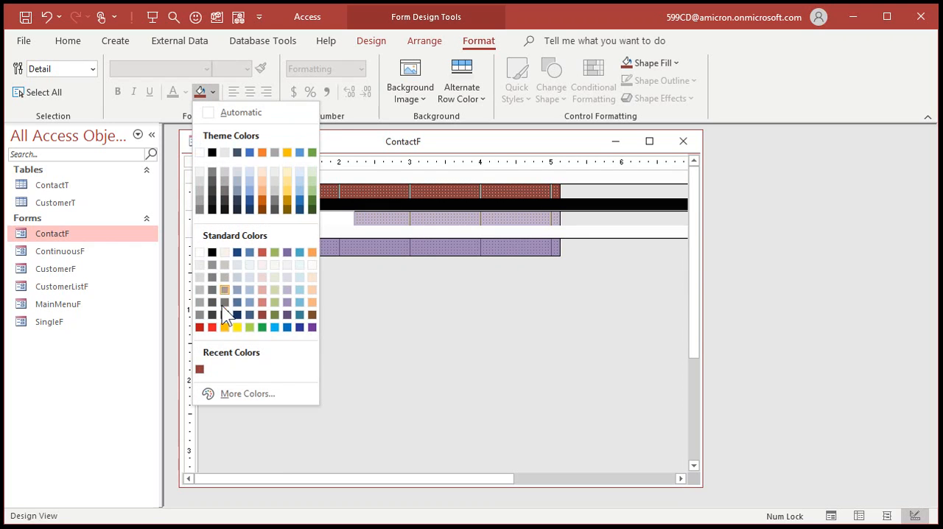
{"action": "left_click", "coordinate": [262, 276]}
{"action": "left_click", "coordinate": [369, 245]}
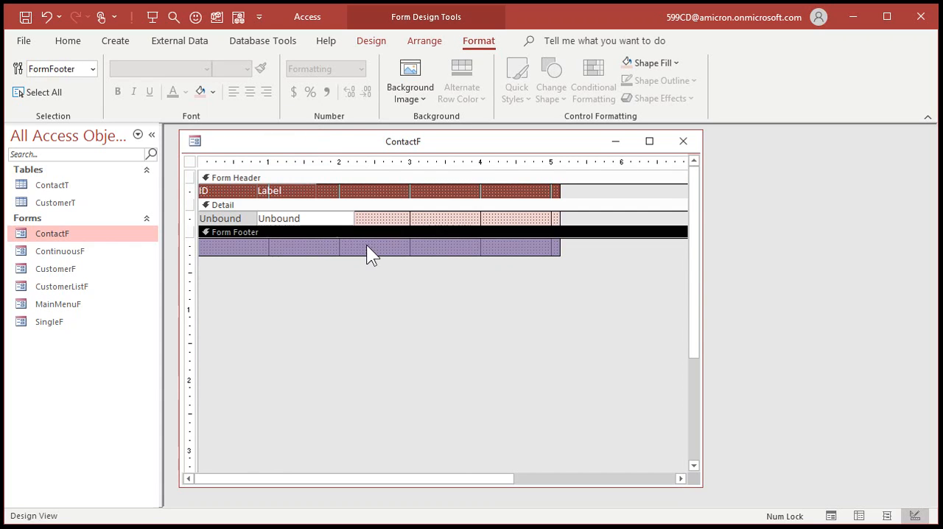
{"action": "left_click", "coordinate": [214, 91]}
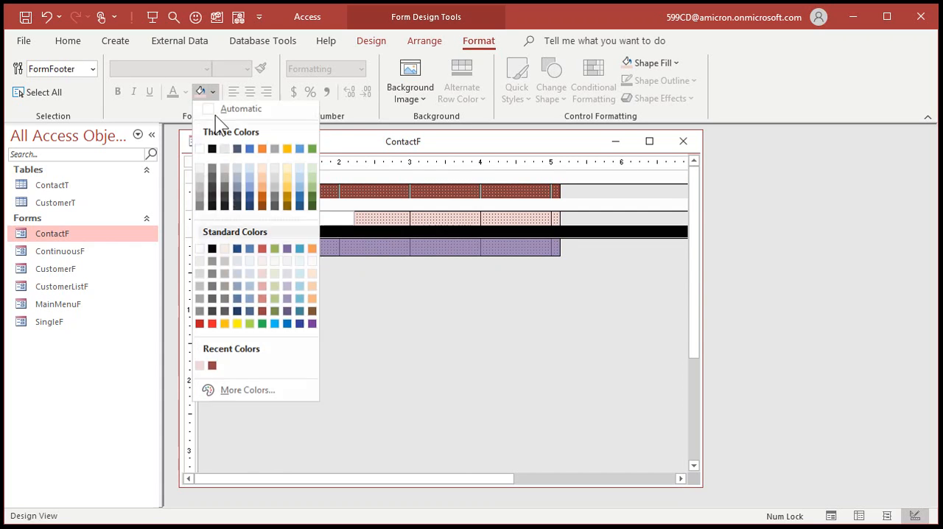
{"action": "left_click", "coordinate": [263, 288]}
{"action": "left_click", "coordinate": [459, 318]}
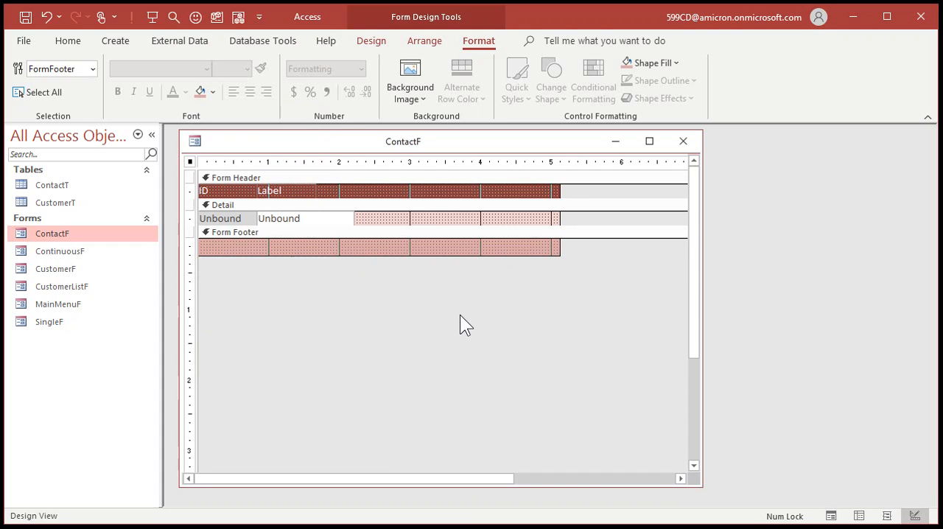
Set the record source of the ContactF form to ContactT and close its properties
{"action": "double_click", "coordinate": [191, 161]}
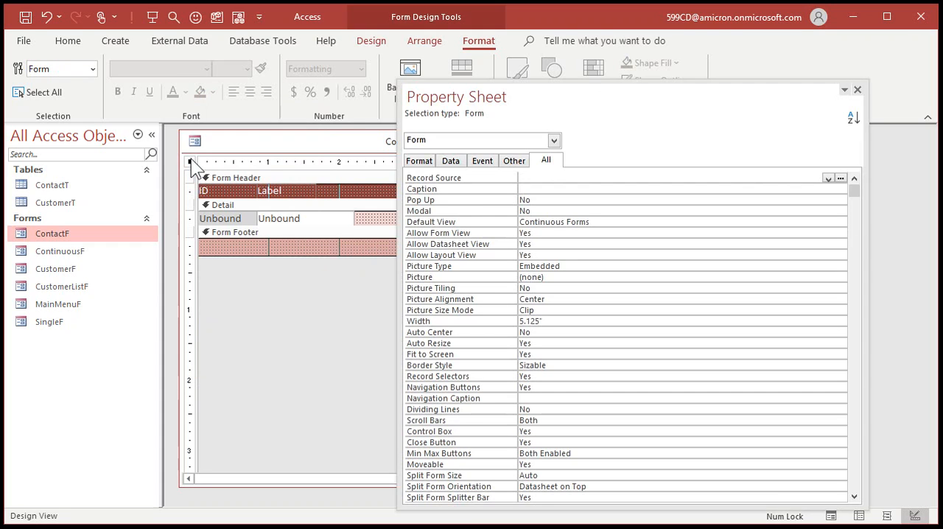
{"action": "left_click", "coordinate": [535, 178]}
{"action": "type", "text": "Conta"}
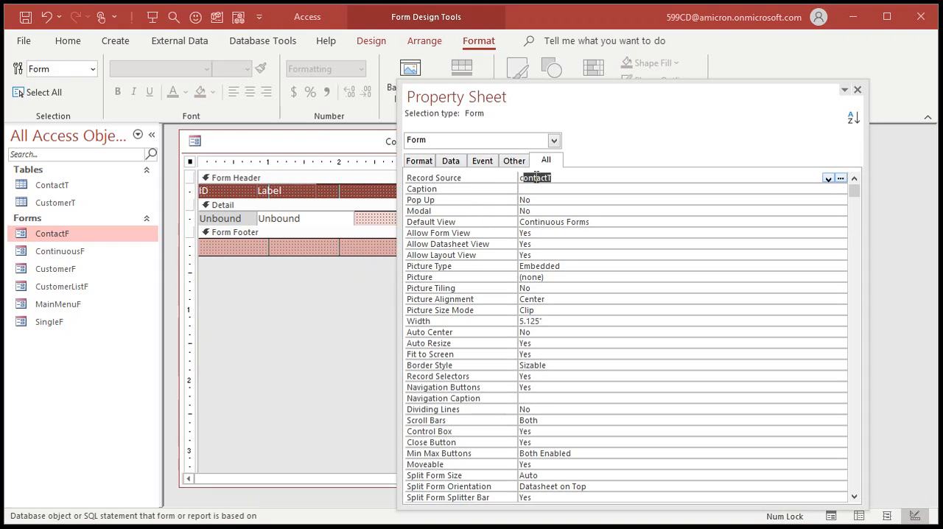
{"action": "key", "text": "Return"}
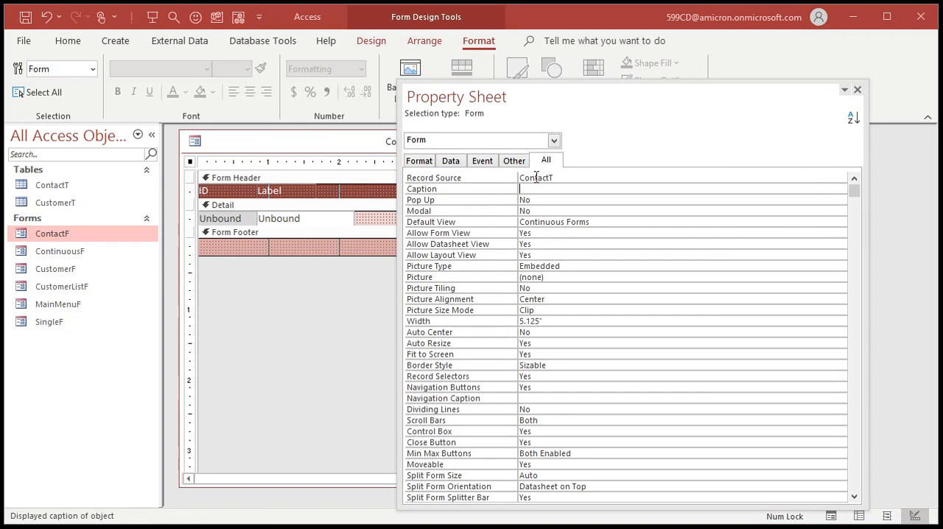
{"action": "left_click", "coordinate": [856, 89]}
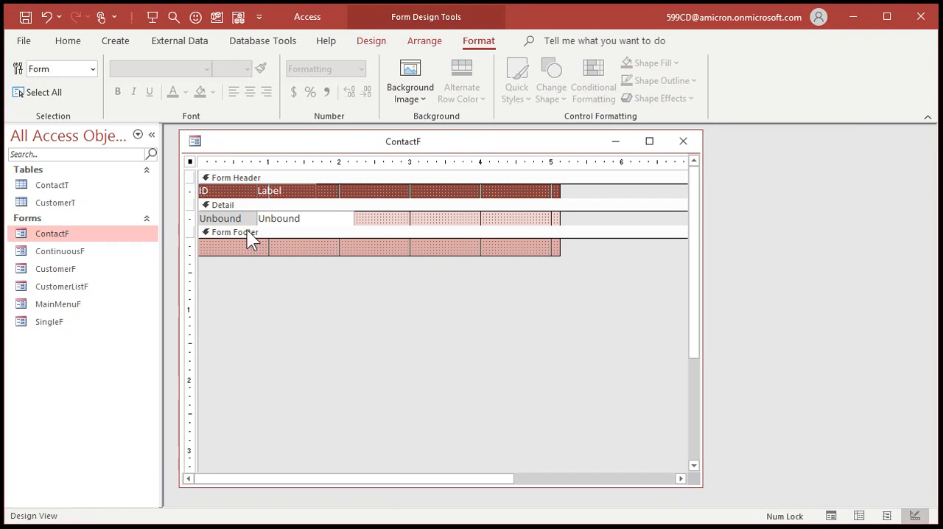
Delete the gray unbound text box under ID and move the remaining one to the left edge of the Detail section
{"action": "left_click", "coordinate": [233, 218]}
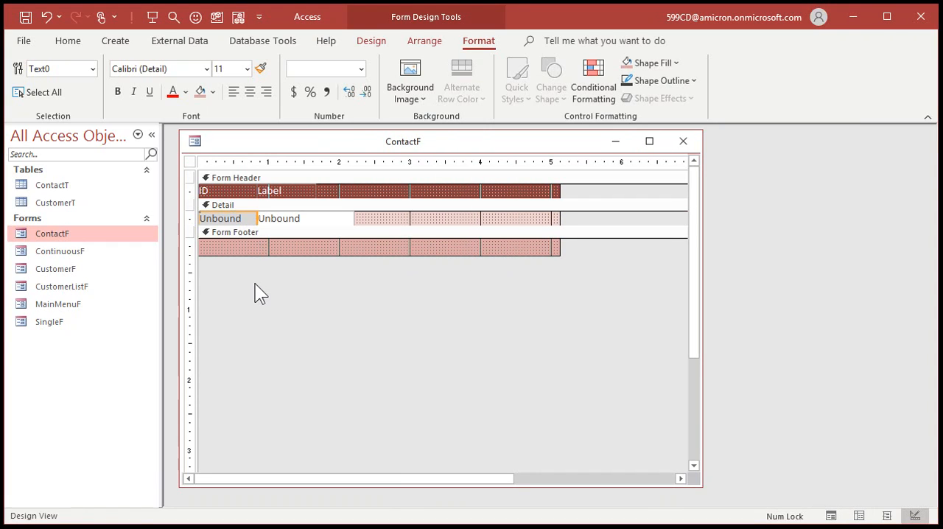
{"action": "key", "text": "Delete"}
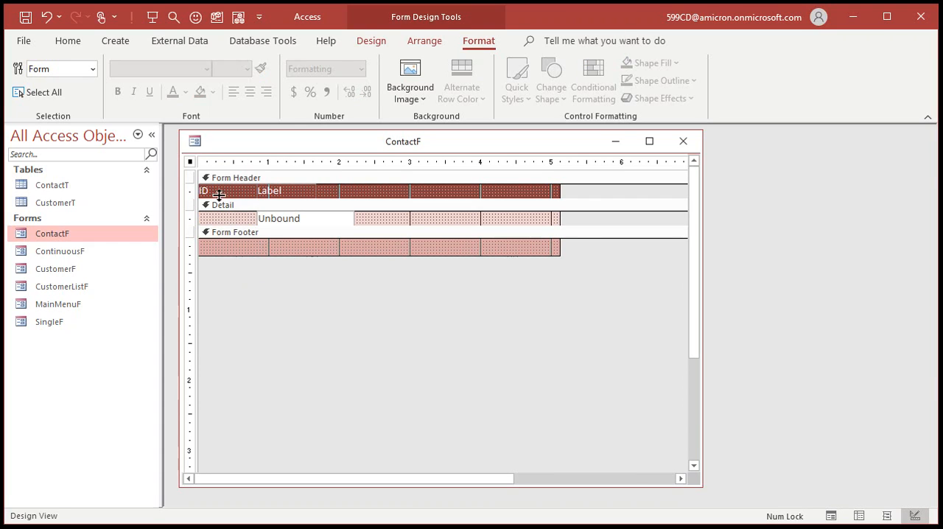
{"action": "left_click", "coordinate": [257, 218]}
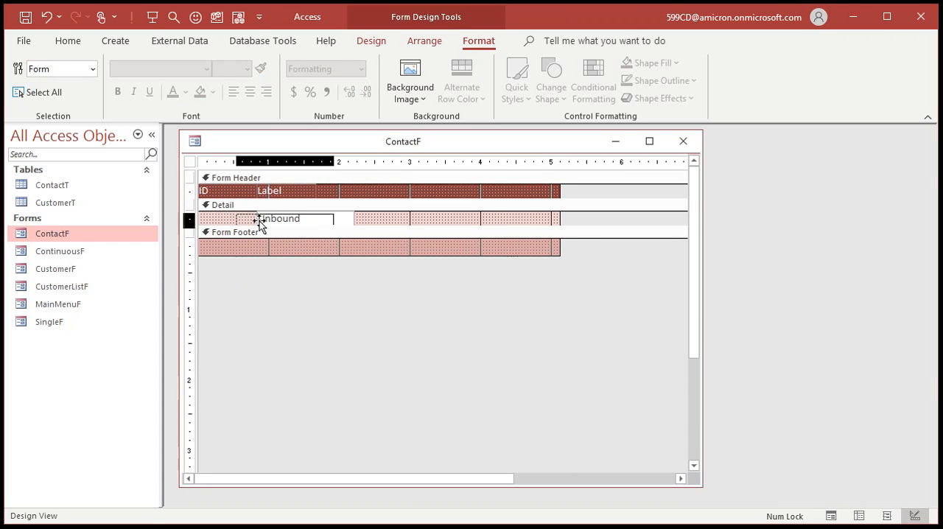
{"action": "left_click_drag", "start_coordinate": [238, 219], "coordinate": [238, 219]}
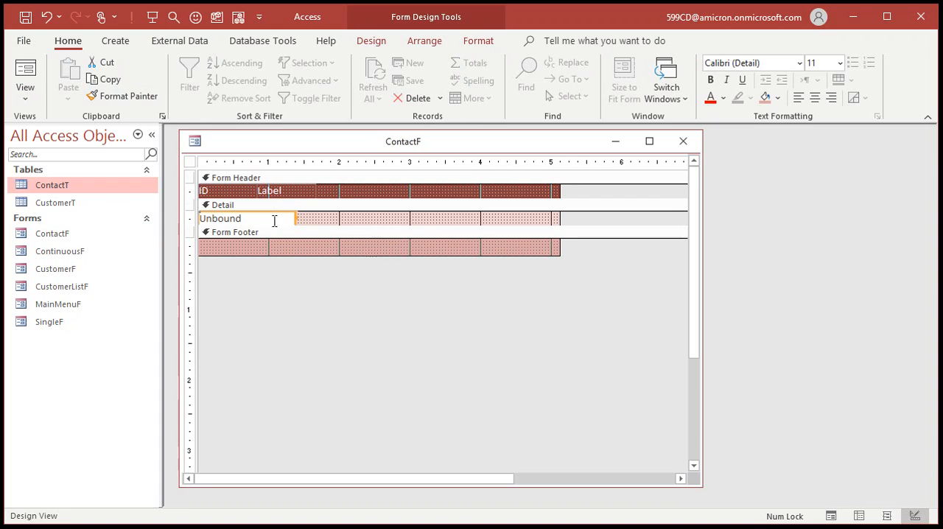
Open the ContactT table, widen the ContactDate column to show the full date and time, and close it with the layout saved
{"action": "double_click", "coordinate": [35, 183]}
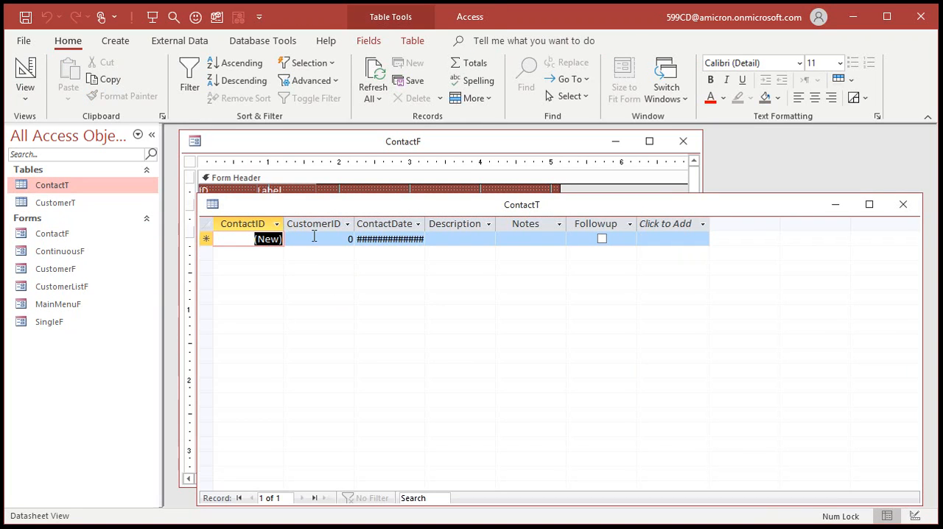
{"action": "left_click", "coordinate": [375, 223]}
{"action": "left_click_drag", "start_coordinate": [425, 223], "coordinate": [452, 222]}
{"action": "left_click", "coordinate": [490, 223]}
{"action": "left_click", "coordinate": [570, 224]}
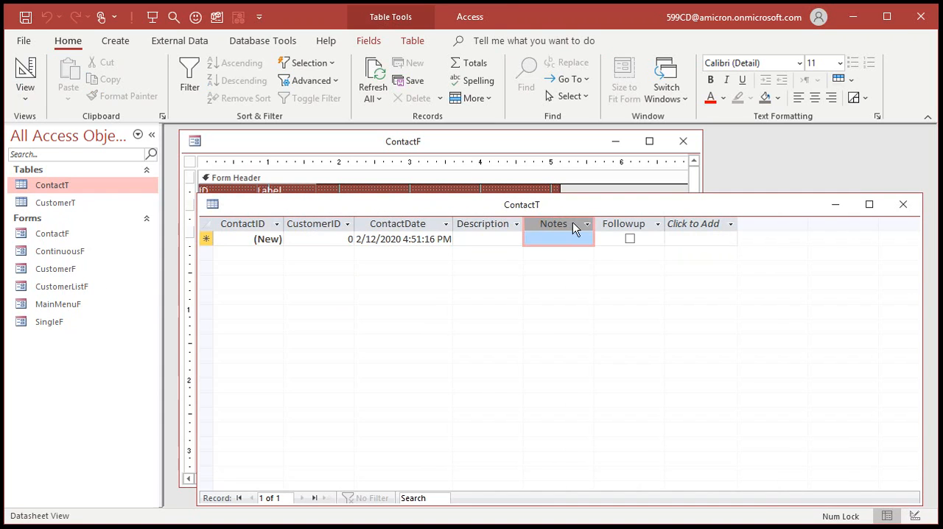
{"action": "left_click", "coordinate": [904, 203]}
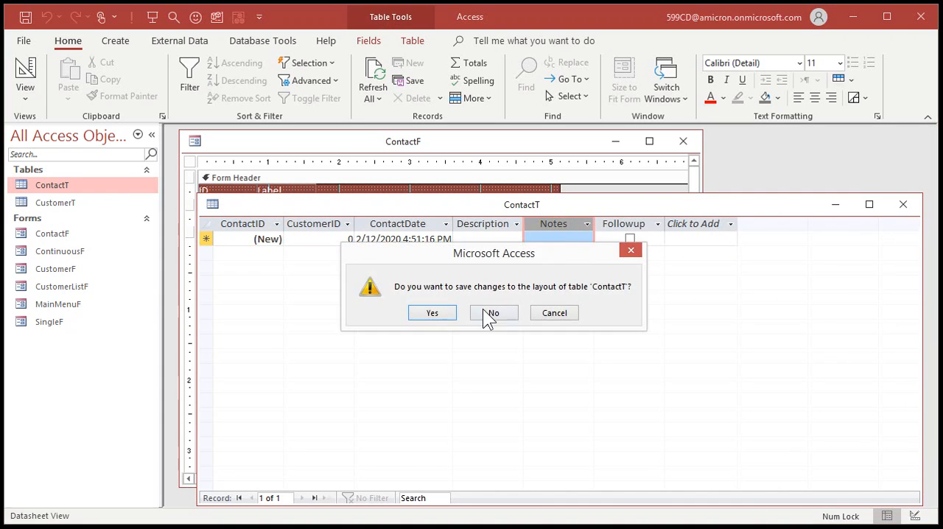
{"action": "left_click", "coordinate": [433, 313]}
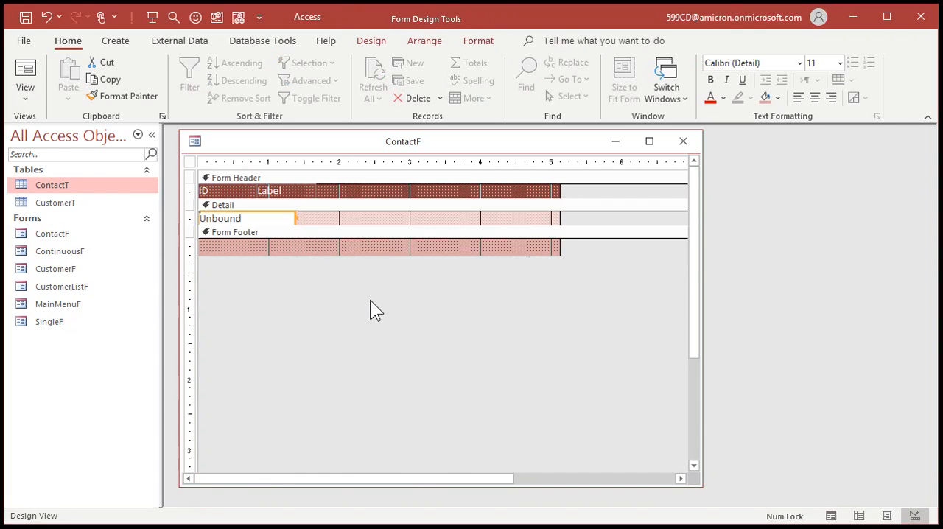
Bind the unbound text box in the Detail section to the ContactDate field and name the box ContactDate
{"action": "double_click", "coordinate": [267, 217]}
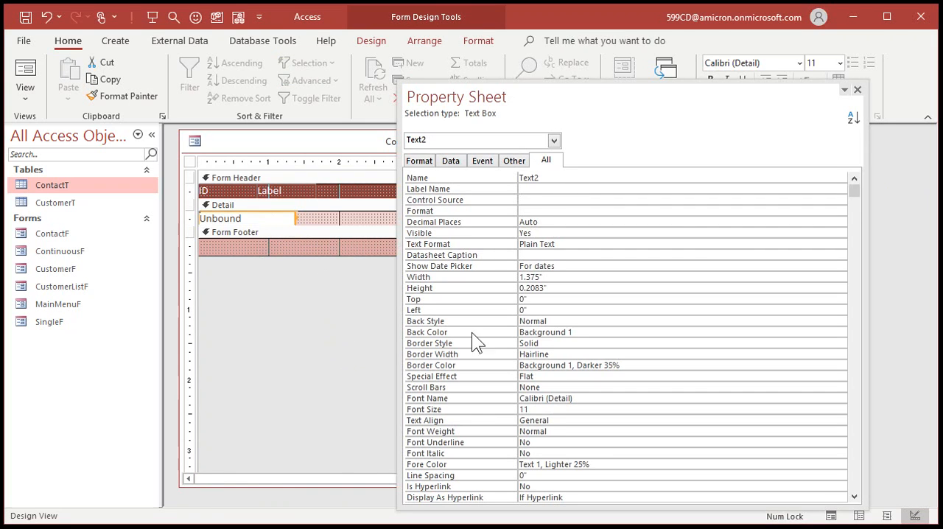
{"action": "left_click", "coordinate": [557, 200]}
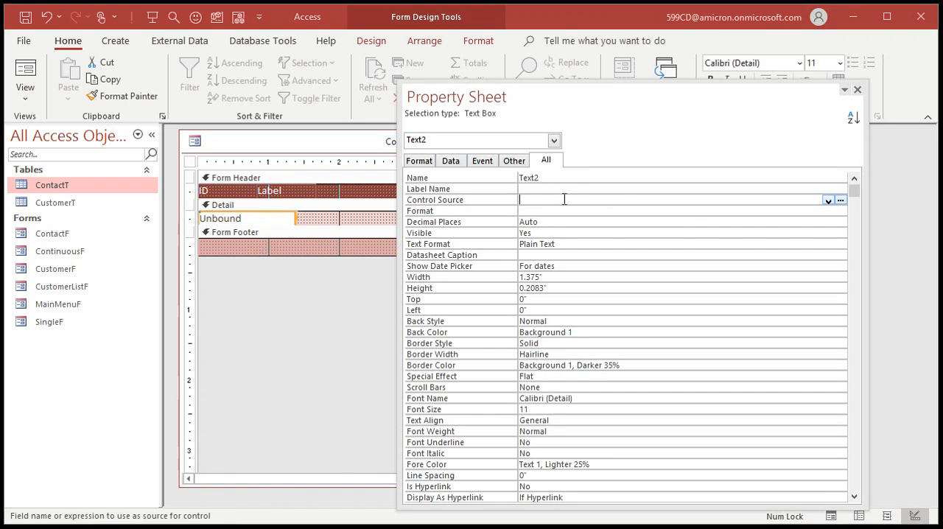
{"action": "left_click", "coordinate": [829, 200]}
{"action": "left_click", "coordinate": [590, 235]}
{"action": "key", "text": "ctrl+c"}
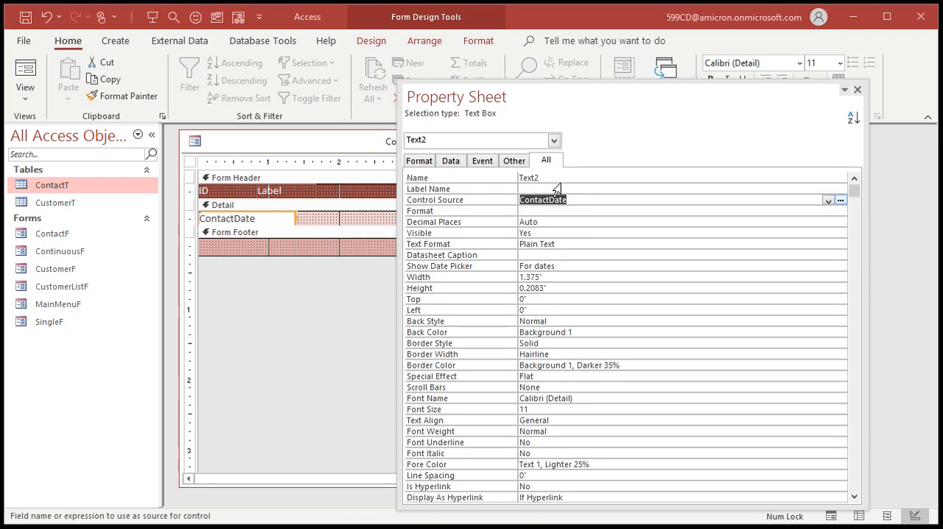
{"action": "left_click", "coordinate": [478, 177]}
{"action": "key", "text": "ctrl+v"}
Set the ContactDate text box's format to mm/dd/yy hh:nn and close its properties
{"action": "left_click", "coordinate": [549, 212]}
{"action": "type", "text": "mm/dd"}
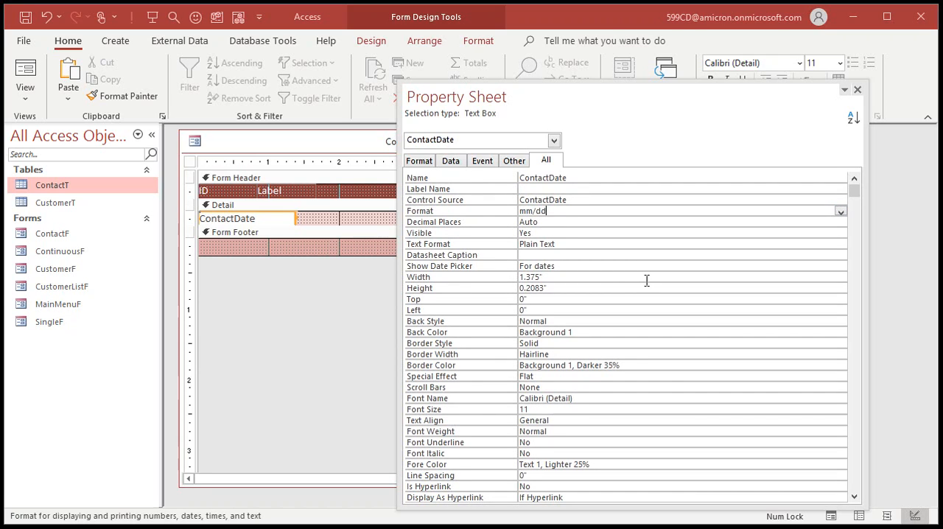
{"action": "type", "text": "/yy hh:nn"}
{"action": "key", "text": "Return"}
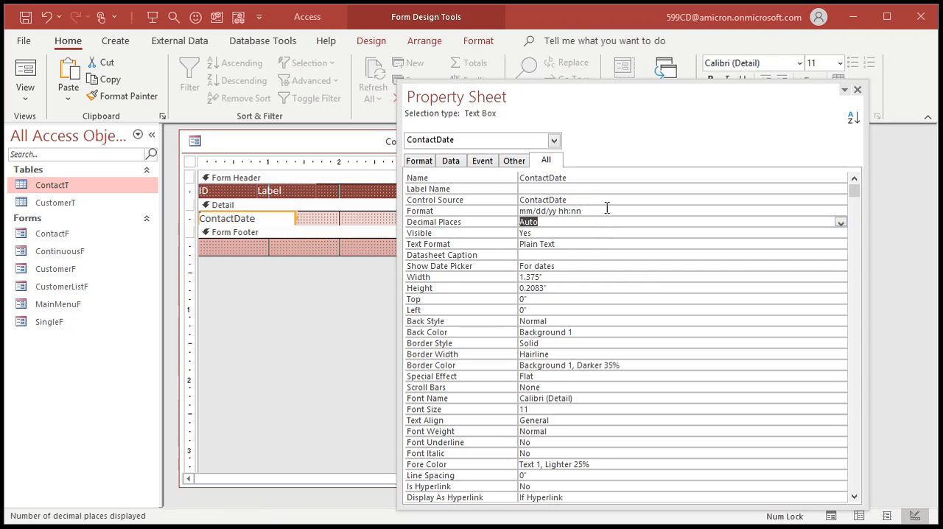
{"action": "left_click", "coordinate": [857, 89]}
{"action": "left_click", "coordinate": [417, 246]}
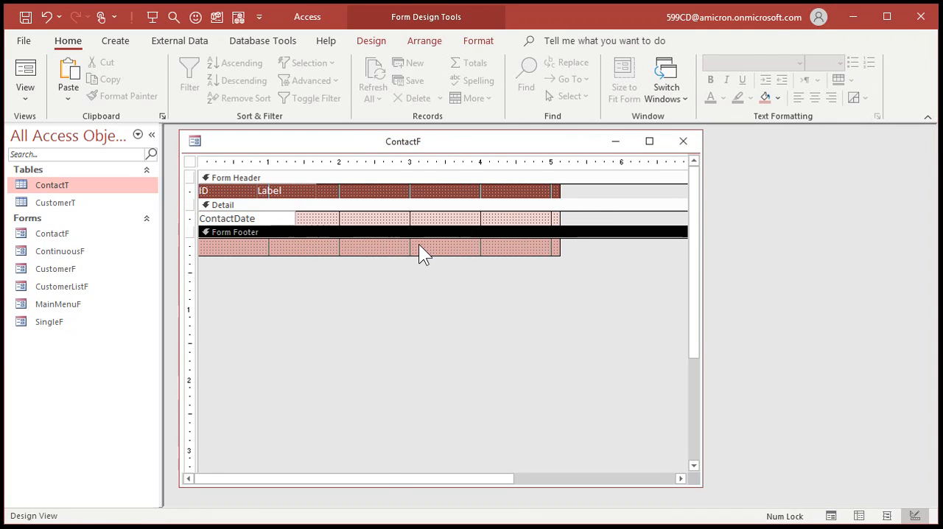
Extend the ContactDate text box's format to mm/dd/yy hh:nn am/pm and close its properties
{"action": "double_click", "coordinate": [254, 219]}
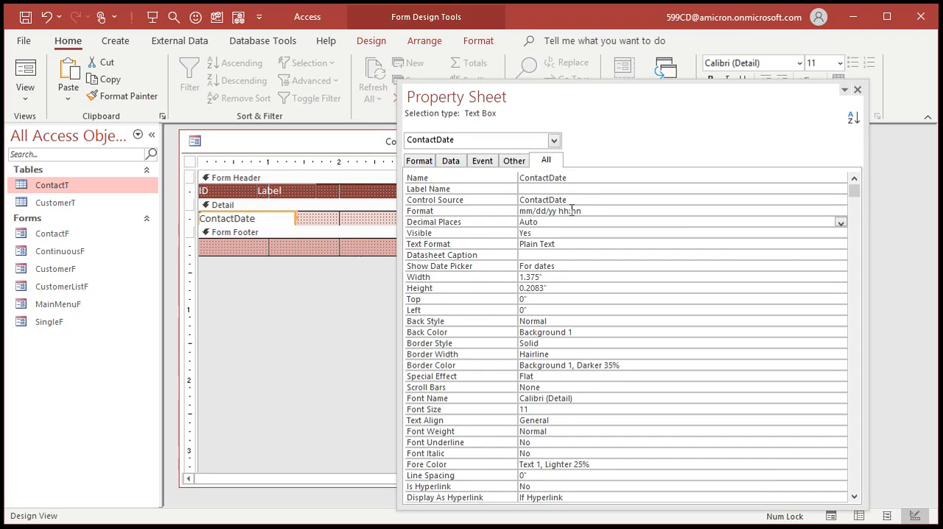
{"action": "type", "text": "am/pm"}
{"action": "key", "text": "Return"}
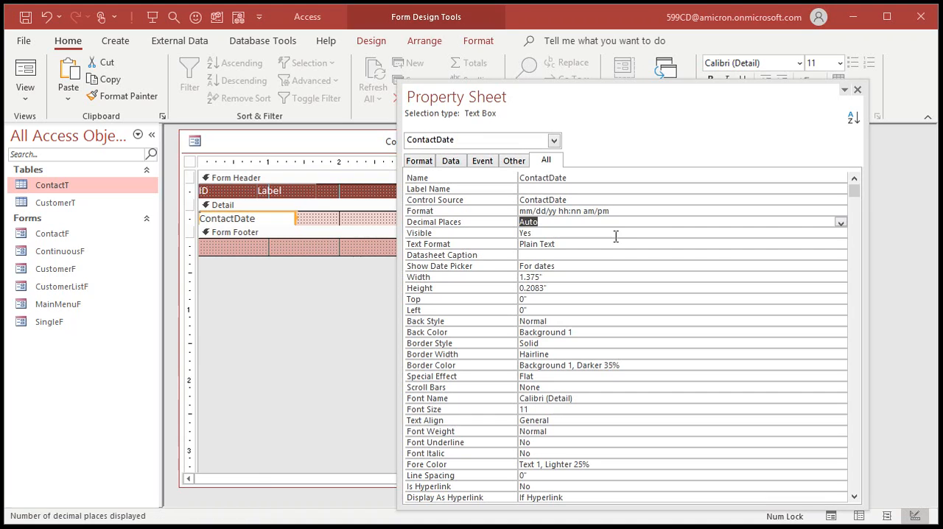
{"action": "left_click", "coordinate": [856, 89]}
{"action": "left_click", "coordinate": [354, 225]}
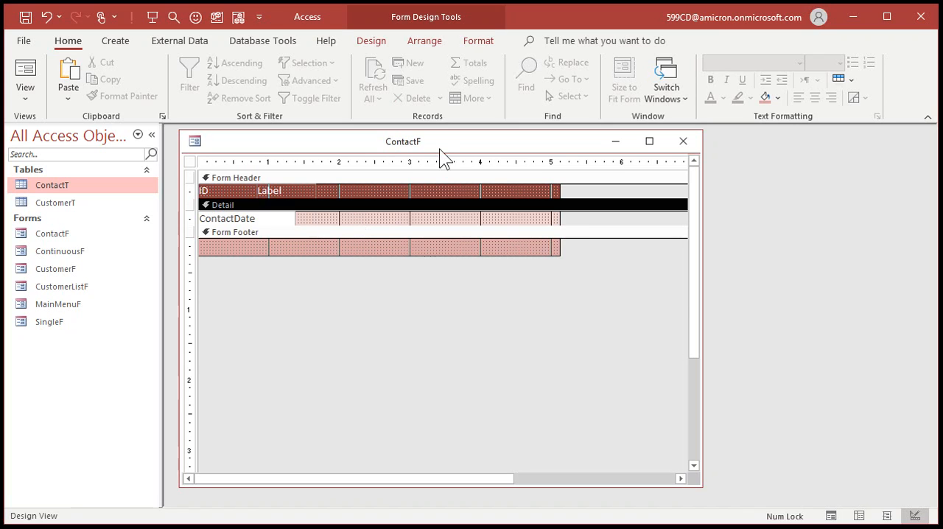
Add the Description field to the Detail section without its label, placed directly beside ContactDate and widened to about 1.8 inches
{"action": "left_click", "coordinate": [379, 44]}
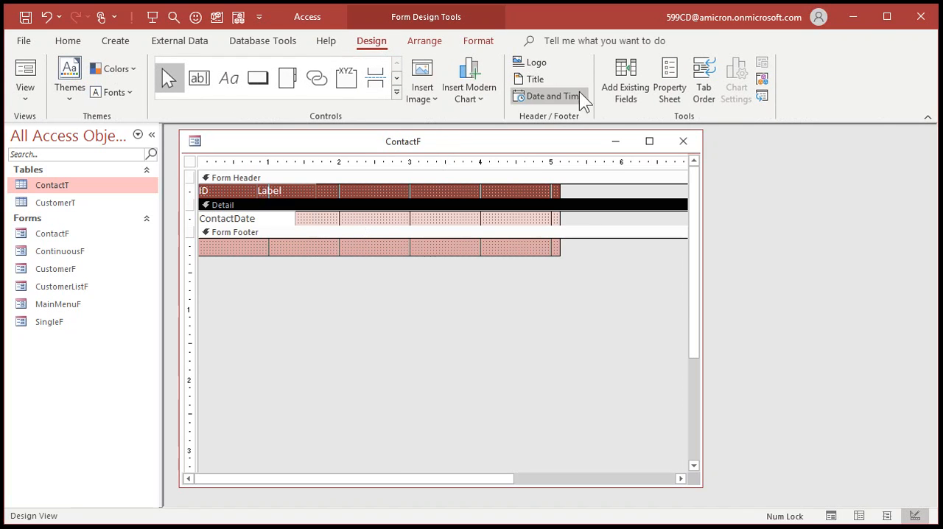
{"action": "left_click", "coordinate": [627, 84]}
{"action": "double_click", "coordinate": [575, 97]}
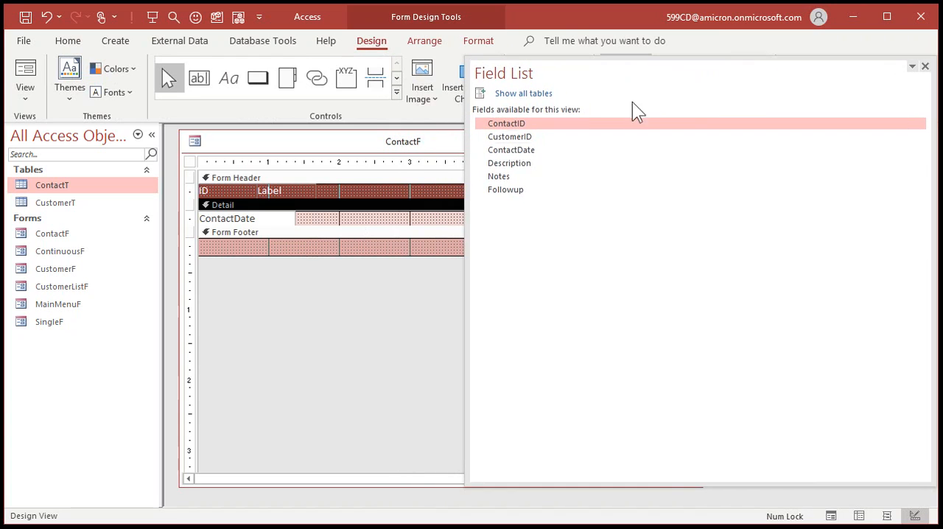
{"action": "left_click_drag", "start_coordinate": [469, 211], "coordinate": [679, 206]}
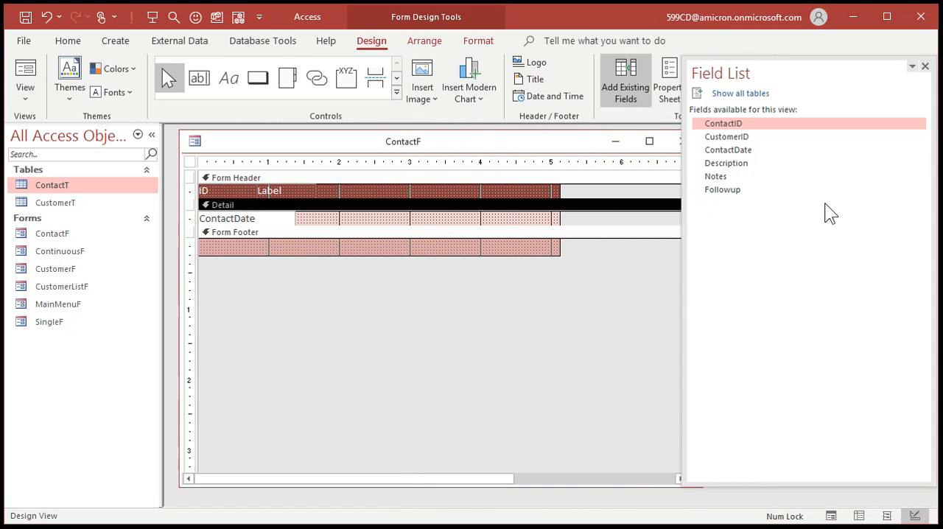
{"action": "left_click", "coordinate": [744, 165]}
{"action": "left_click_drag", "start_coordinate": [745, 173], "coordinate": [351, 219]}
{"action": "left_click", "coordinate": [298, 220]}
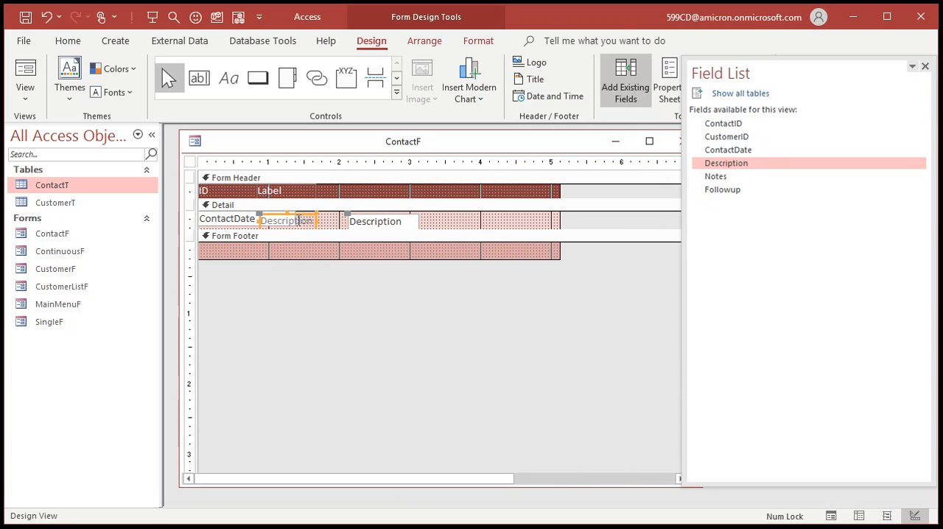
{"action": "key", "text": "Delete"}
{"action": "left_click_drag", "start_coordinate": [377, 223], "coordinate": [422, 223]}
{"action": "left_click", "coordinate": [354, 292]}
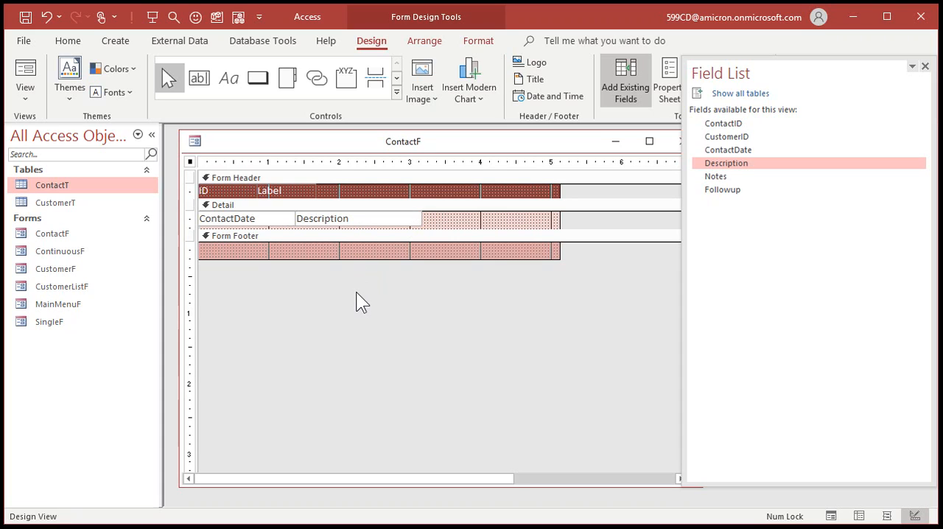
Shrink the Detail section to the height of its text boxes and narrow the form to the end of the Description box
{"action": "left_click", "coordinate": [412, 219]}
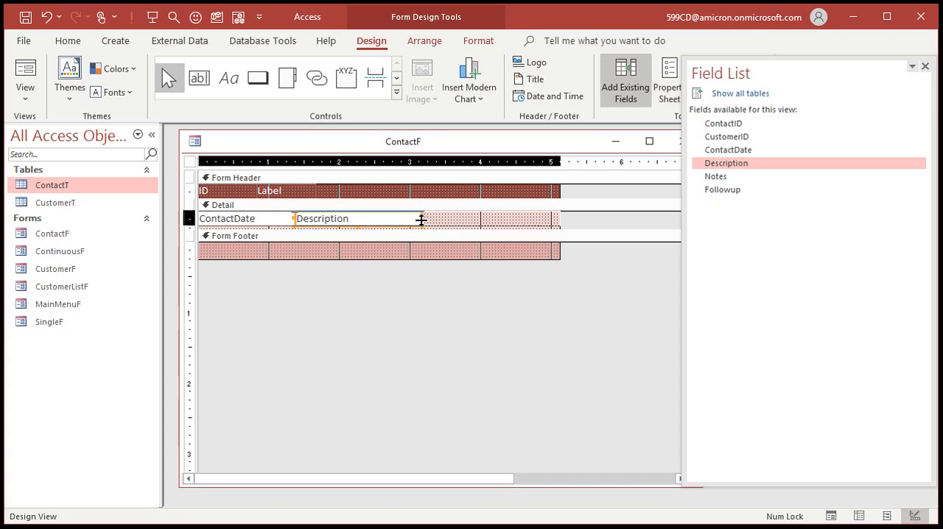
{"action": "left_click_drag", "start_coordinate": [421, 220], "coordinate": [423, 220]}
{"action": "left_click_drag", "start_coordinate": [560, 214], "coordinate": [421, 213]}
{"action": "left_click", "coordinate": [418, 324]}
Add the Notes field to the Form Footer without its label, moved to the left edge and narrowed to about 2.25 inches
{"action": "left_click_drag", "start_coordinate": [736, 177], "coordinate": [234, 248]}
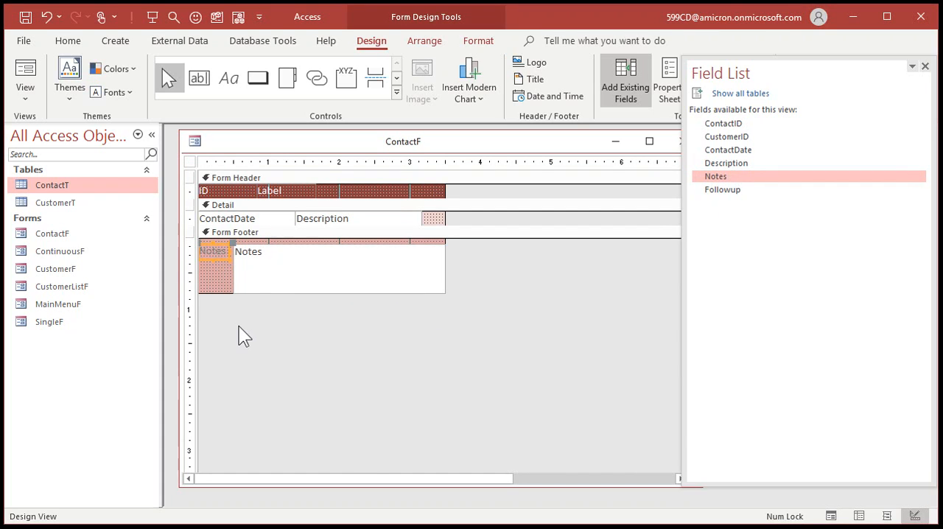
{"action": "key", "text": "Delete"}
{"action": "left_click_drag", "start_coordinate": [304, 282], "coordinate": [270, 261]}
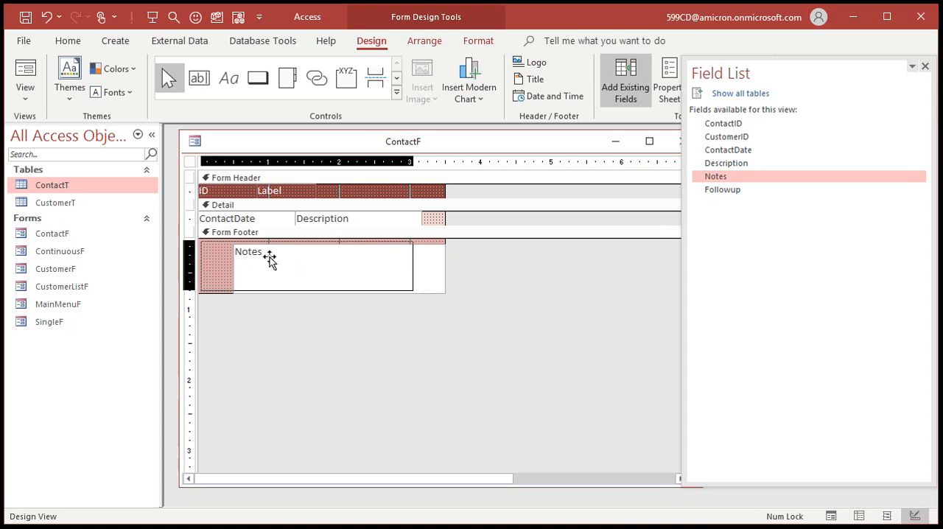
{"action": "left_click_drag", "start_coordinate": [412, 268], "coordinate": [360, 265]}
{"action": "left_click", "coordinate": [631, 259]}
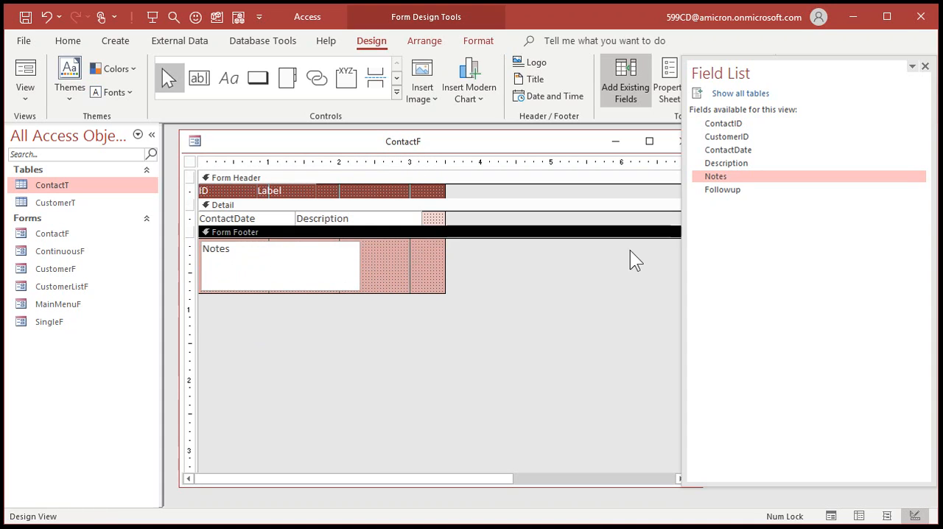
Add the Followup check box with its label to the Form Footer, directly beside the upper end of the Notes box
{"action": "left_click_drag", "start_coordinate": [723, 193], "coordinate": [390, 262]}
{"action": "left_click", "coordinate": [417, 271]}
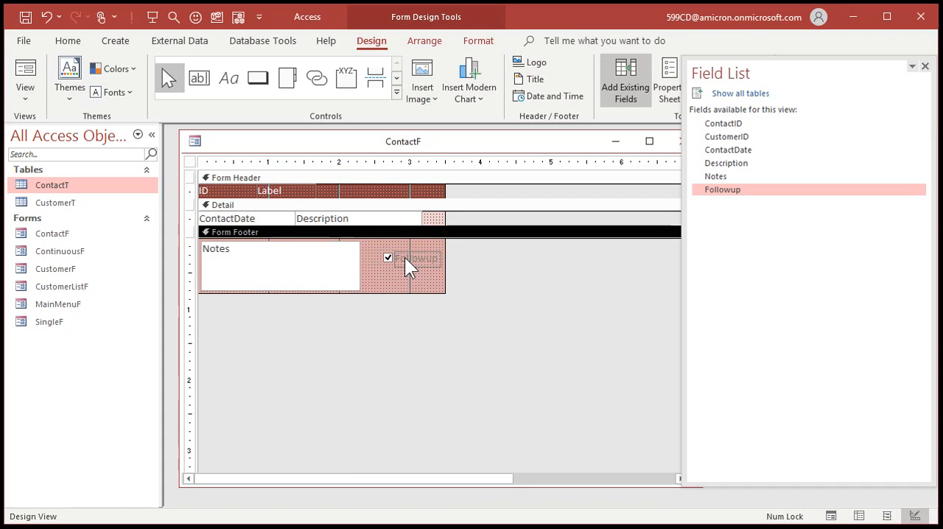
{"action": "left_click", "coordinate": [383, 260]}
{"action": "left_click_drag", "start_coordinate": [389, 265], "coordinate": [364, 246]}
Set the Followup label's font color to white
{"action": "left_click", "coordinate": [400, 251]}
{"action": "left_click", "coordinate": [484, 42]}
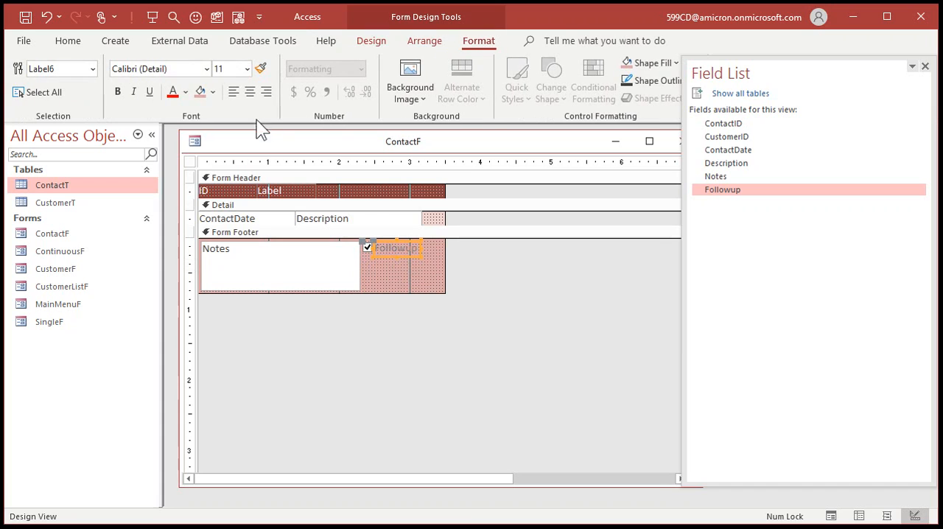
{"action": "left_click", "coordinate": [186, 92]}
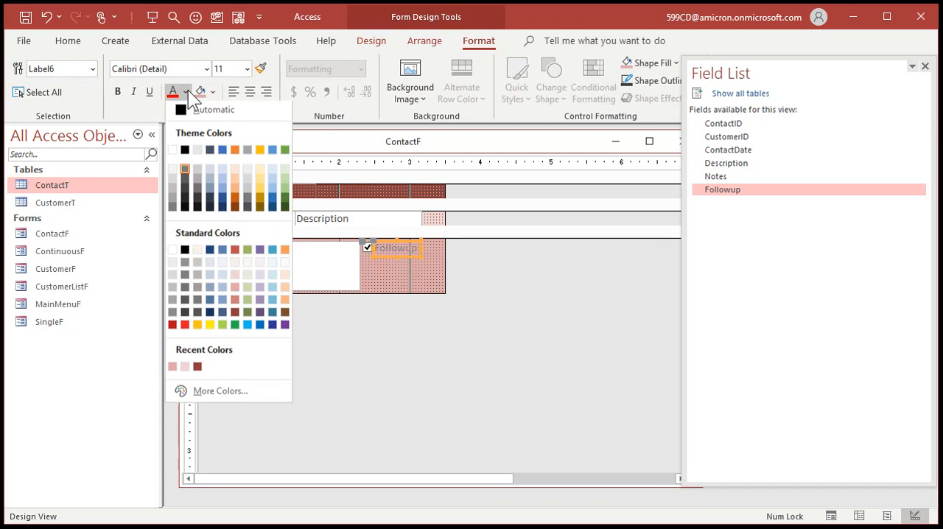
{"action": "left_click", "coordinate": [173, 252]}
Fill the Form Footer with a darker medium red and narrow the form to the right edge of the Description box
{"action": "left_click", "coordinate": [373, 278]}
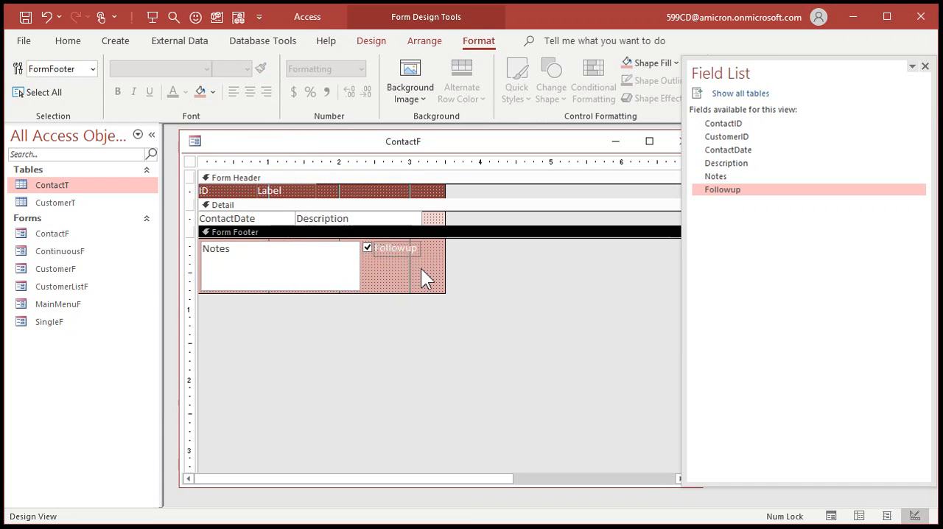
{"action": "left_click", "coordinate": [212, 92]}
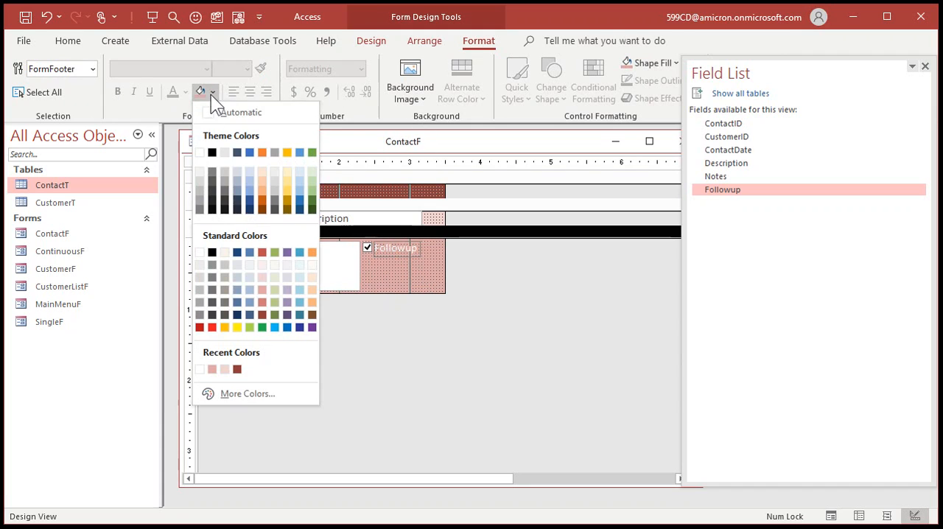
{"action": "left_click", "coordinate": [262, 303]}
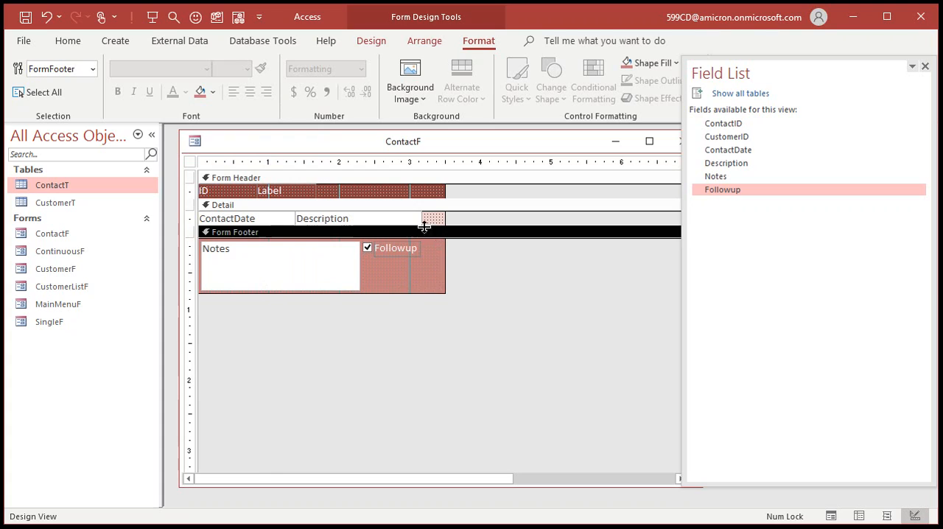
{"action": "left_click_drag", "start_coordinate": [445, 217], "coordinate": [422, 218]}
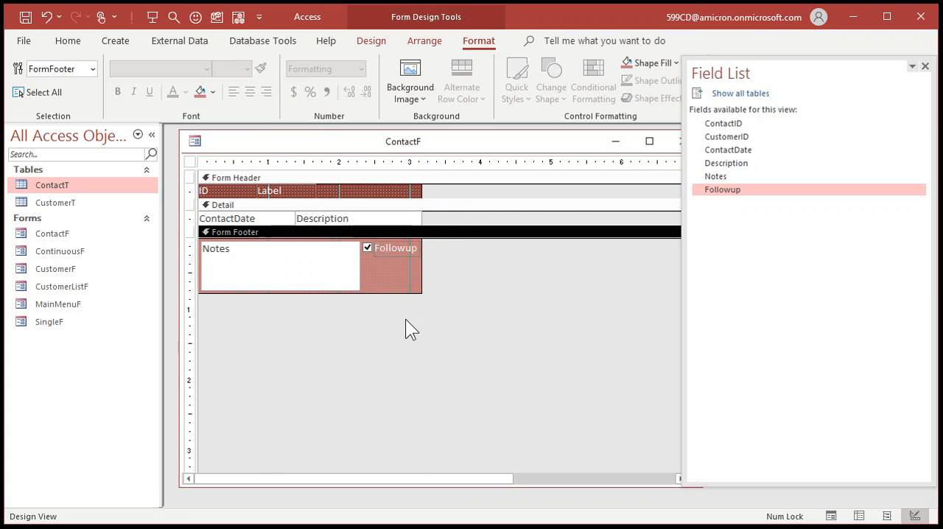
Fill the Notes text box with light gold
{"action": "left_click", "coordinate": [294, 277]}
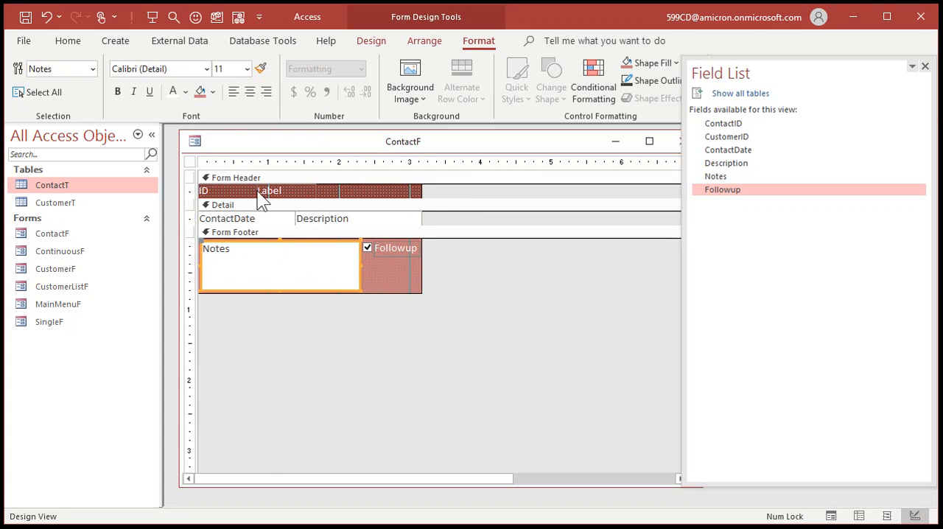
{"action": "left_click", "coordinate": [213, 92]}
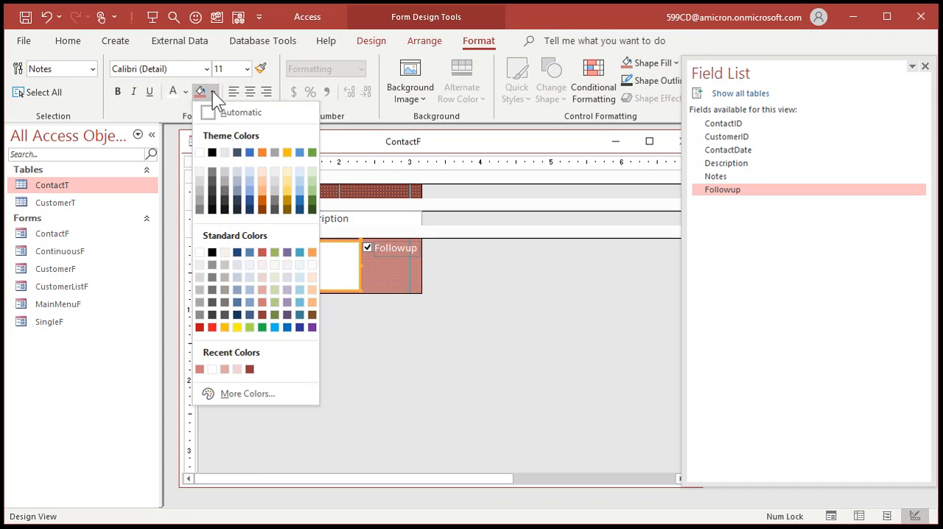
{"action": "left_click", "coordinate": [288, 177]}
{"action": "left_click", "coordinate": [410, 320]}
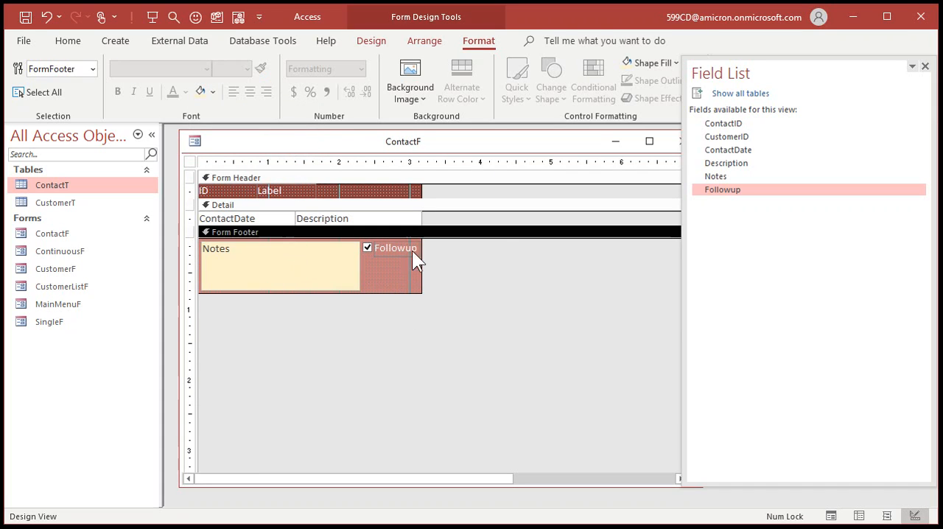
Close the field list and the ContactF form
{"action": "left_click", "coordinate": [593, 287]}
{"action": "left_click", "coordinate": [925, 66]}
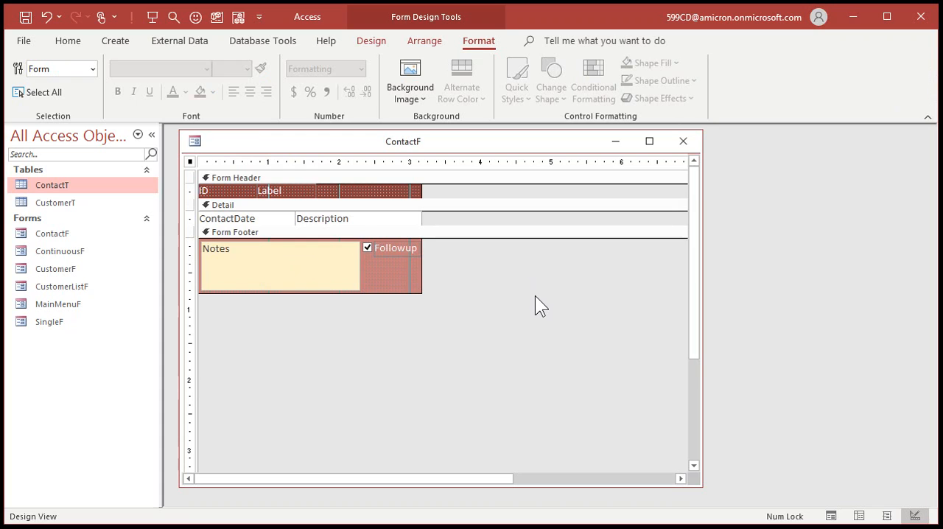
{"action": "left_click", "coordinate": [682, 141]}
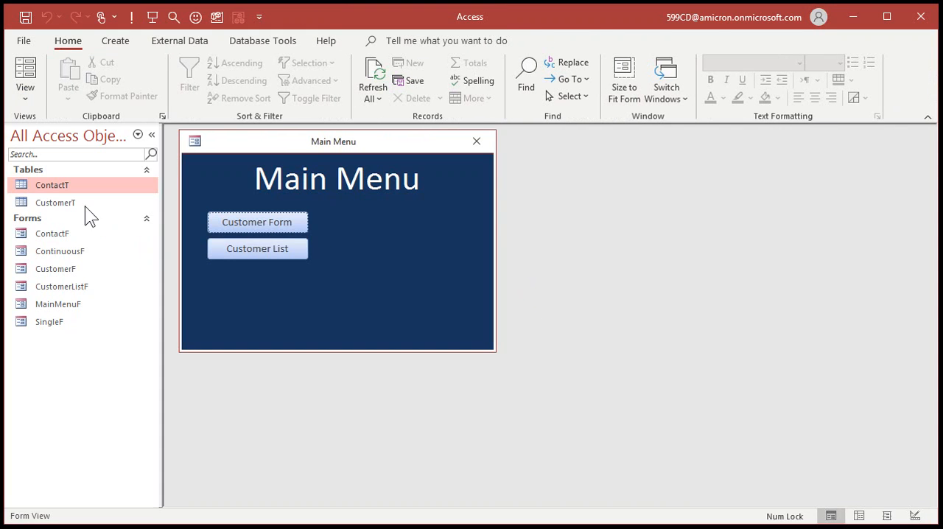
Look at the ContactT table briefly, close it, and open ContactF in Form view to check the layout and date display
{"action": "double_click", "coordinate": [58, 184]}
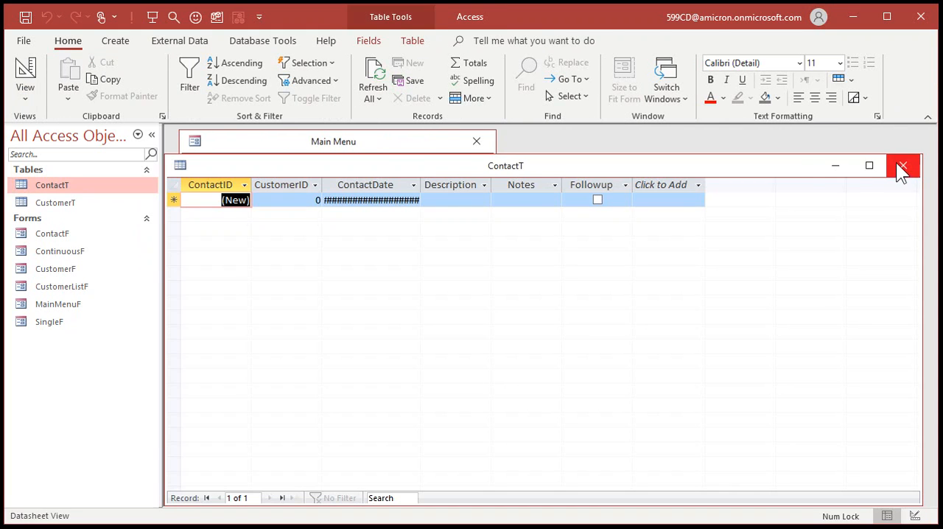
{"action": "left_click", "coordinate": [899, 171]}
{"action": "double_click", "coordinate": [49, 232]}
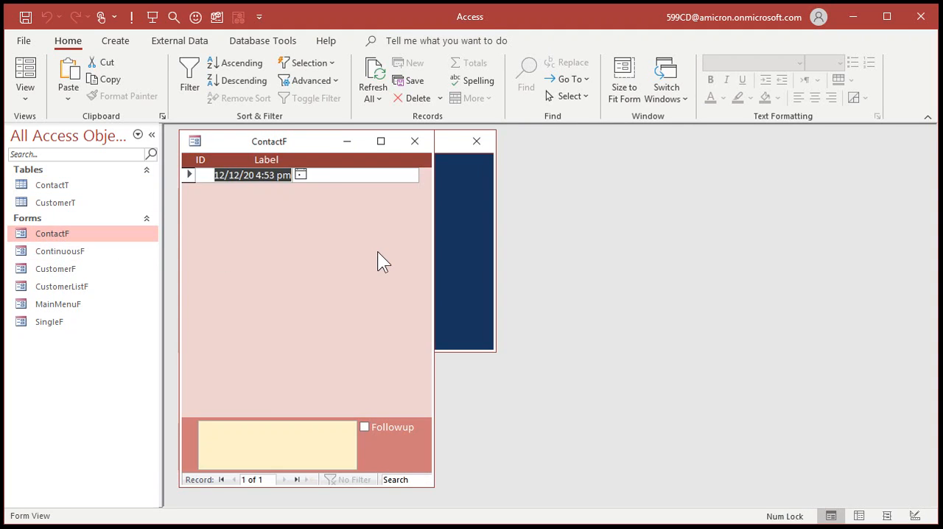
{"action": "left_click", "coordinate": [337, 176]}
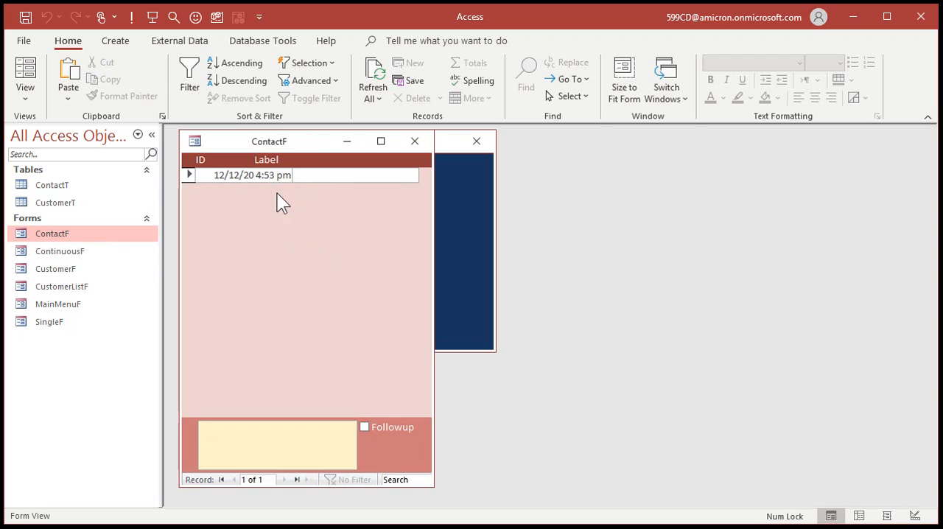
Switch ContactF to Design view and left-align the ContactDate text box
{"action": "right_click", "coordinate": [335, 265]}
{"action": "left_click", "coordinate": [370, 315]}
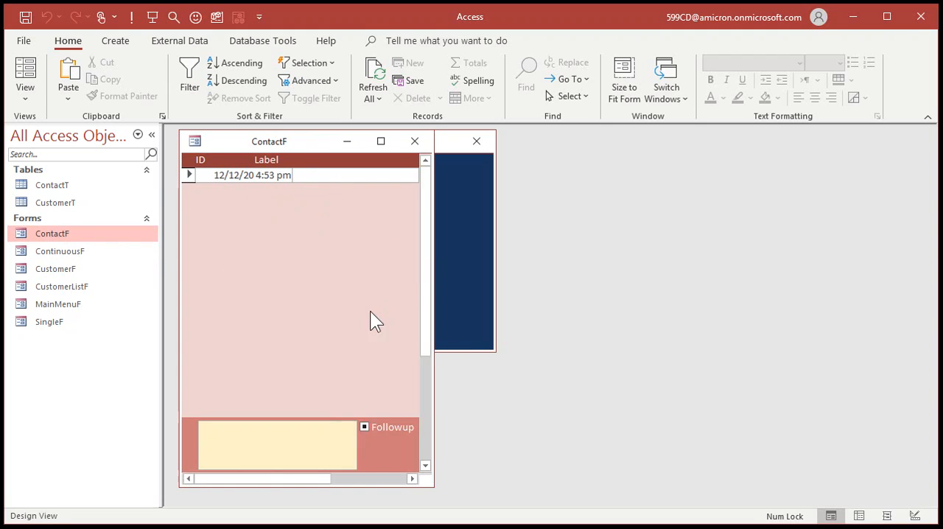
{"action": "left_click", "coordinate": [270, 216]}
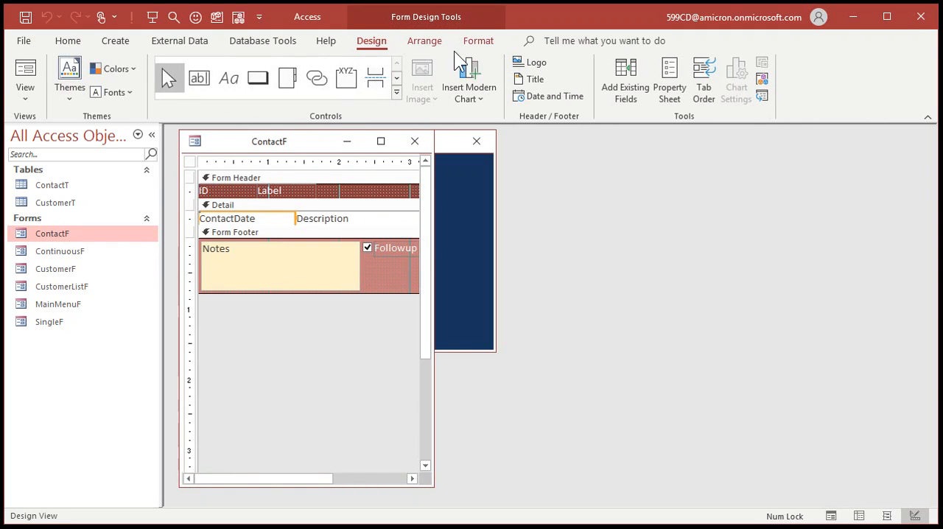
{"action": "left_click", "coordinate": [478, 41]}
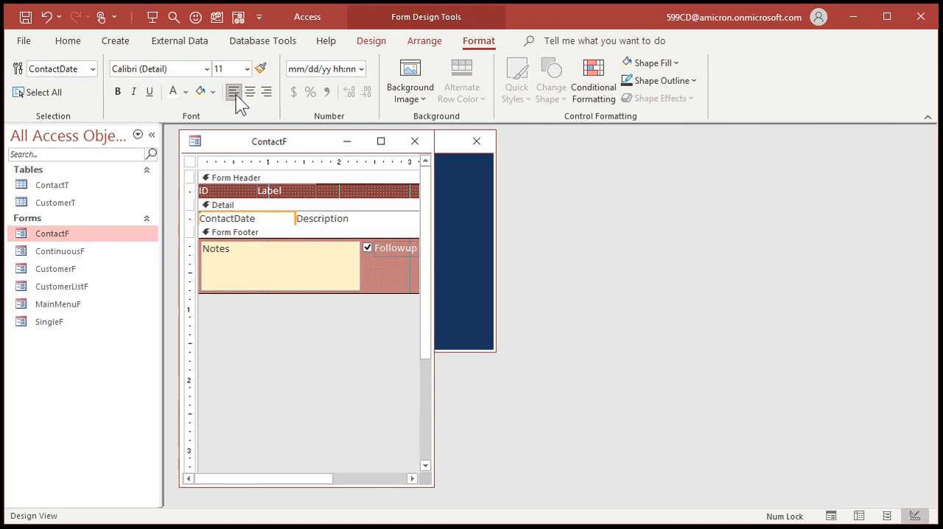
{"action": "left_click", "coordinate": [372, 277]}
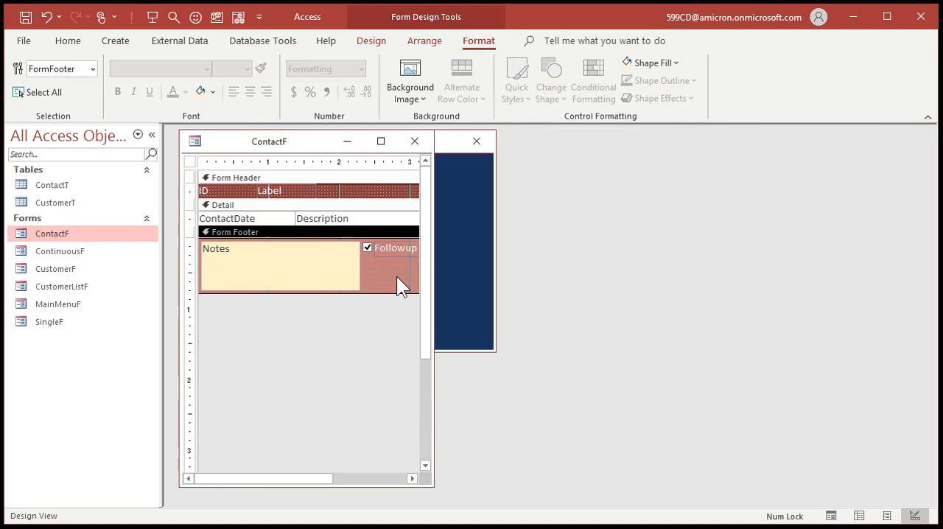
Set the ContactDate text box's Tab Stop to No, then close ContactF and save its design
{"action": "left_click", "coordinate": [244, 216]}
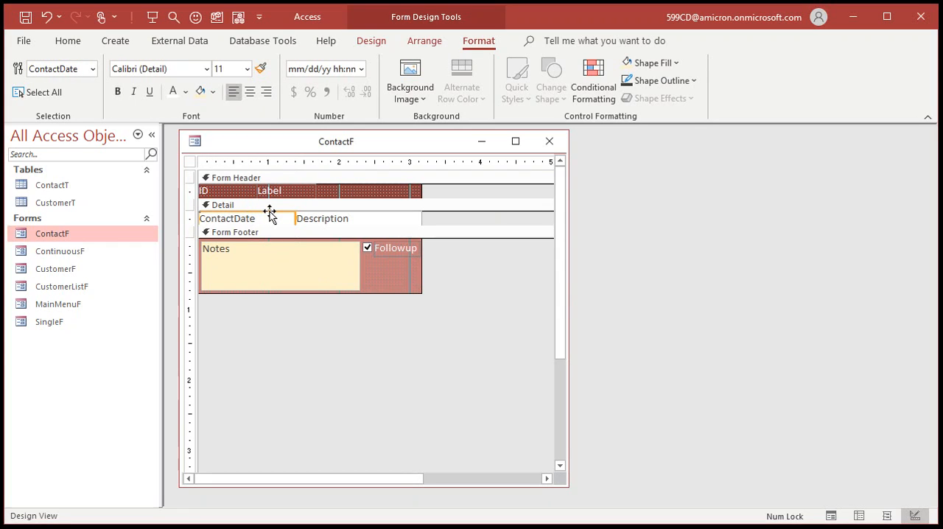
{"action": "double_click", "coordinate": [270, 214]}
{"action": "left_click", "coordinate": [798, 138]}
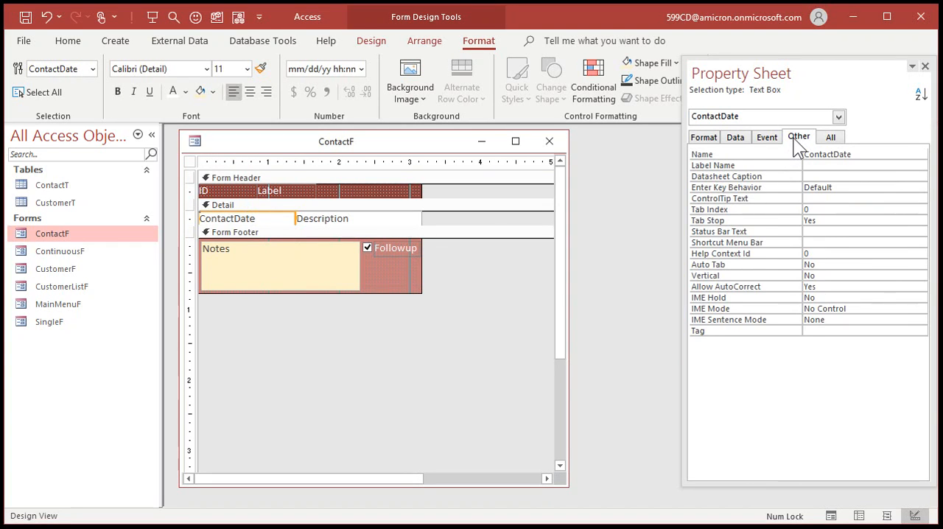
{"action": "double_click", "coordinate": [840, 219]}
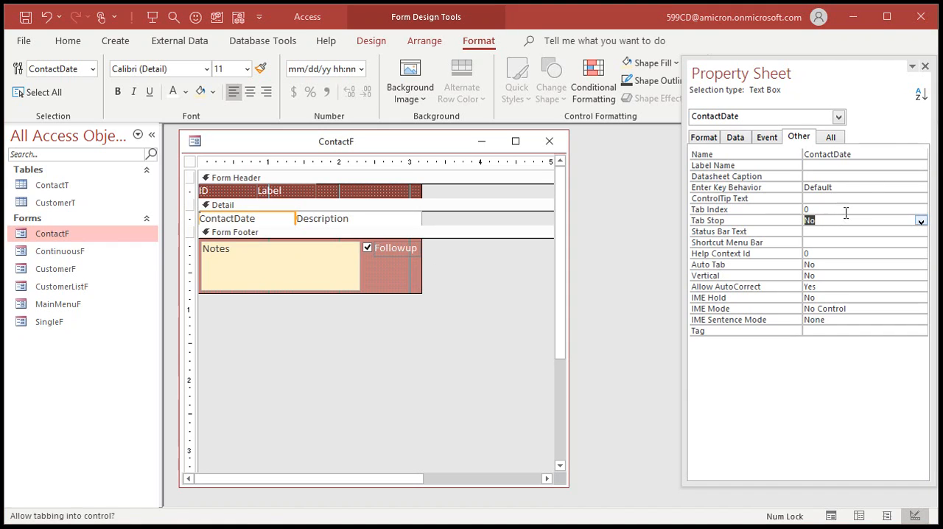
{"action": "left_click", "coordinate": [924, 66]}
{"action": "left_click", "coordinate": [549, 140]}
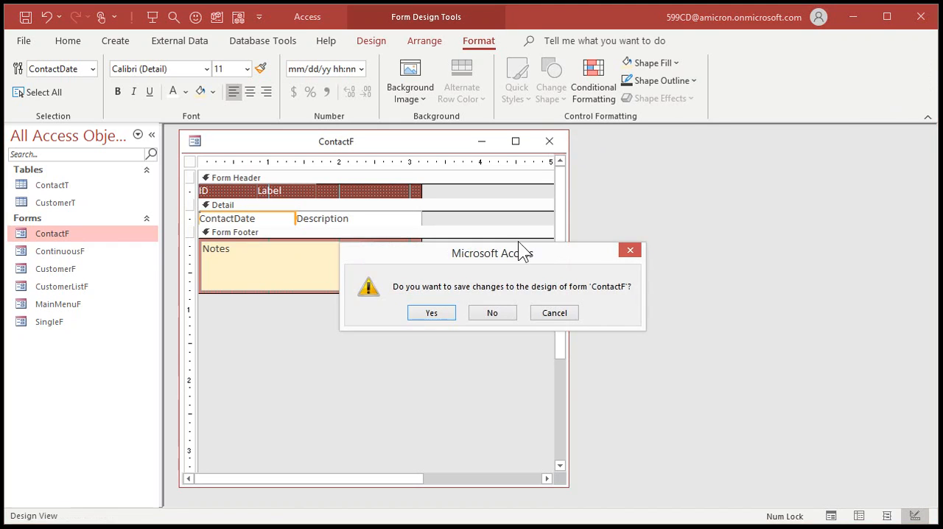
{"action": "left_click", "coordinate": [430, 312]}
Reopen ContactF in Design view and move the second header label over the start of the Description column
{"action": "double_click", "coordinate": [71, 235]}
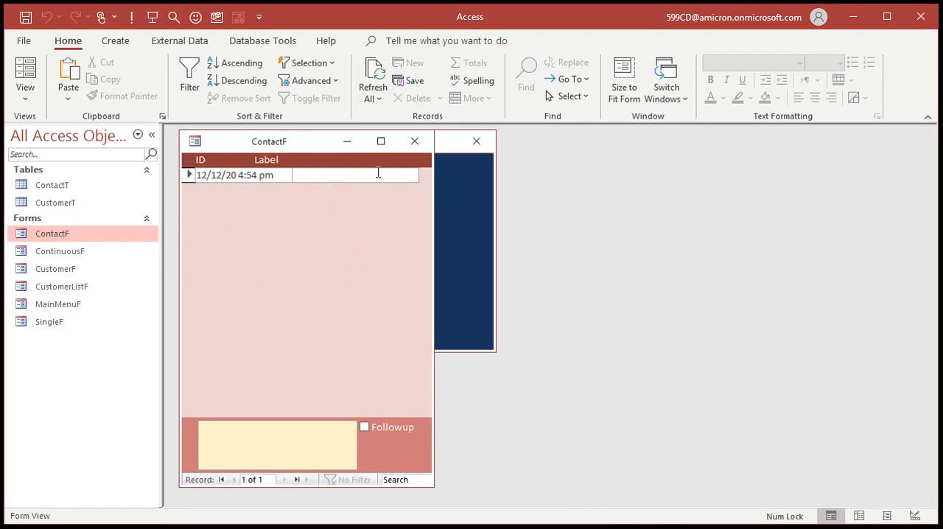
{"action": "right_click", "coordinate": [383, 441]}
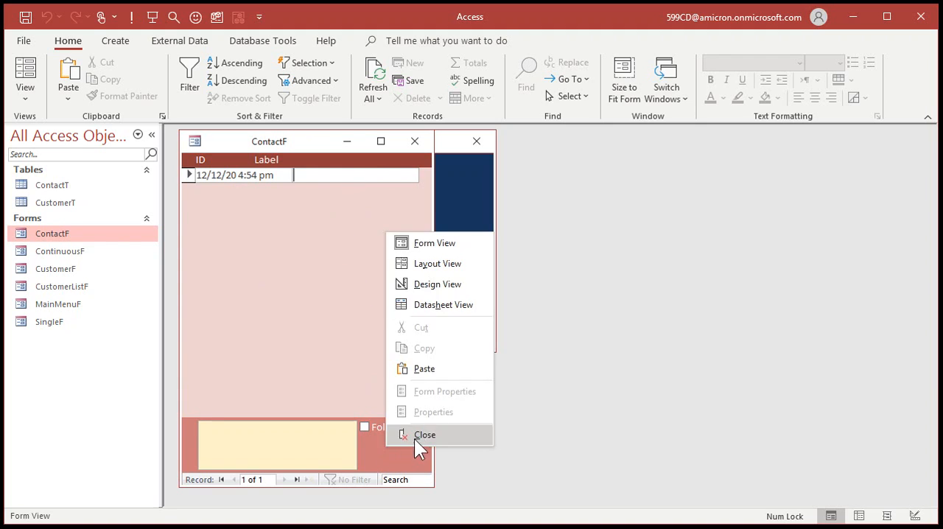
{"action": "left_click", "coordinate": [436, 283]}
{"action": "left_click_drag", "start_coordinate": [293, 191], "coordinate": [332, 184]}
Change the ID header label's caption to "Date / Time"
{"action": "left_click", "coordinate": [234, 191]}
{"action": "left_click_drag", "start_coordinate": [228, 190], "coordinate": [173, 188]}
{"action": "type", "text": "Date / Time"}
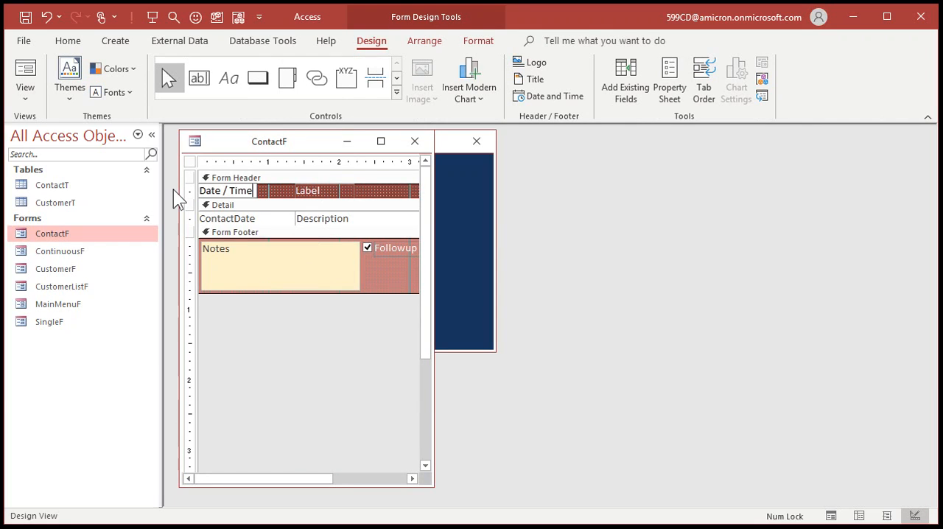
{"action": "key", "text": "Return"}
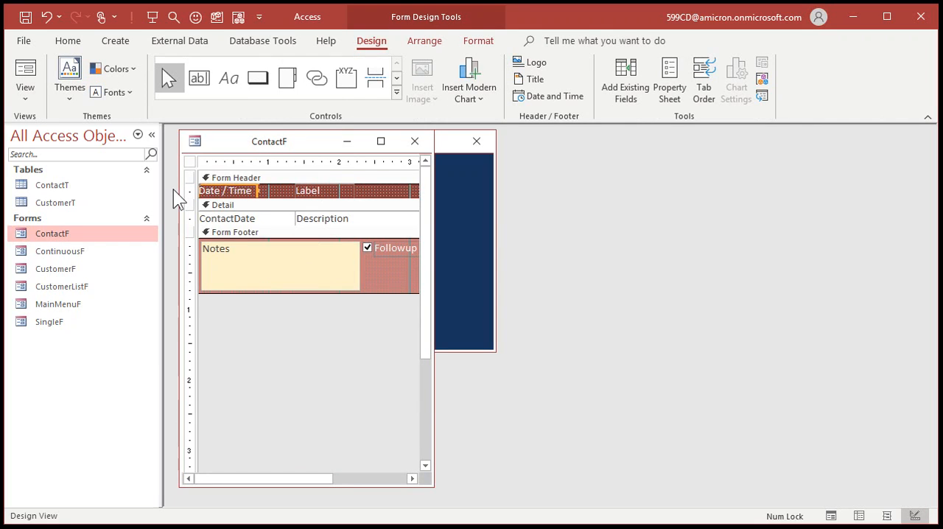
Change the header label above Description to "Notes", then reopen ContactF to check the headings and close it
{"action": "left_click", "coordinate": [326, 187]}
{"action": "left_click", "coordinate": [327, 189]}
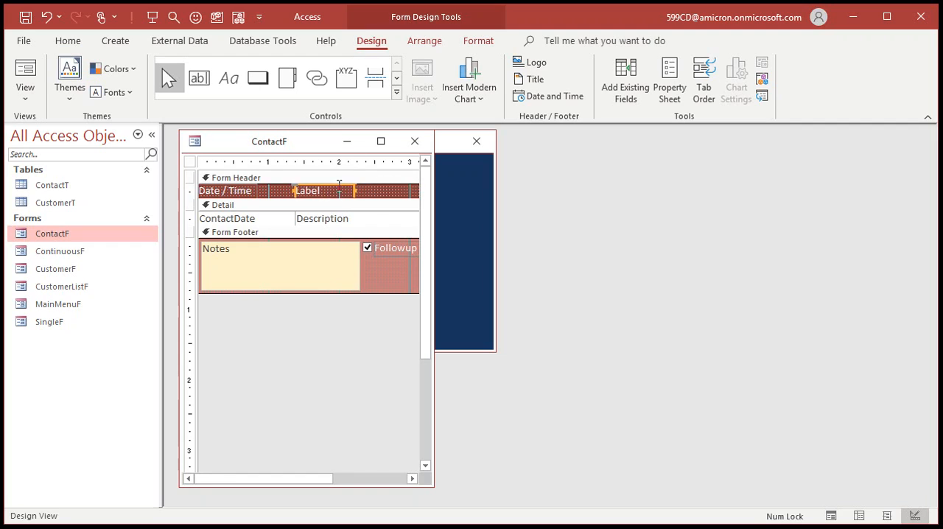
{"action": "left_click", "coordinate": [328, 188]}
{"action": "type", "text": "Notes"}
{"action": "key", "text": "Return"}
{"action": "double_click", "coordinate": [51, 232]}
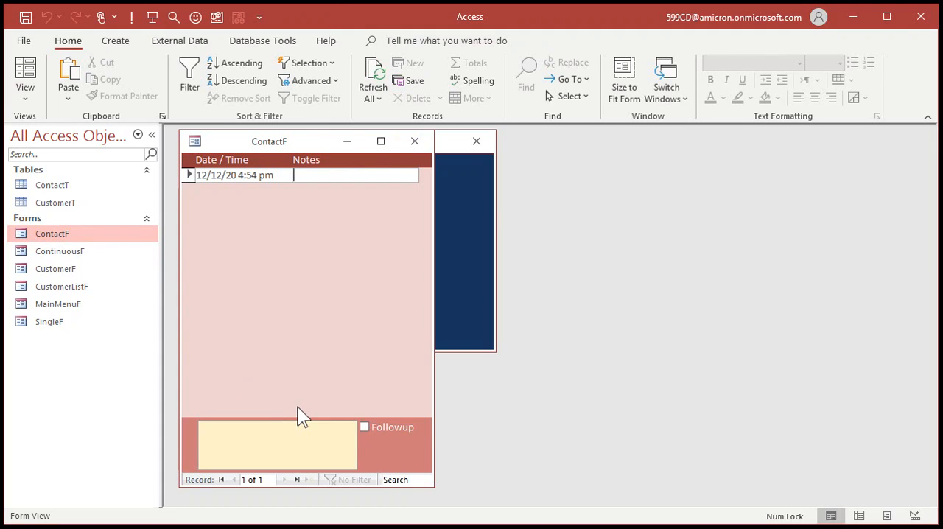
{"action": "left_click", "coordinate": [416, 140]}
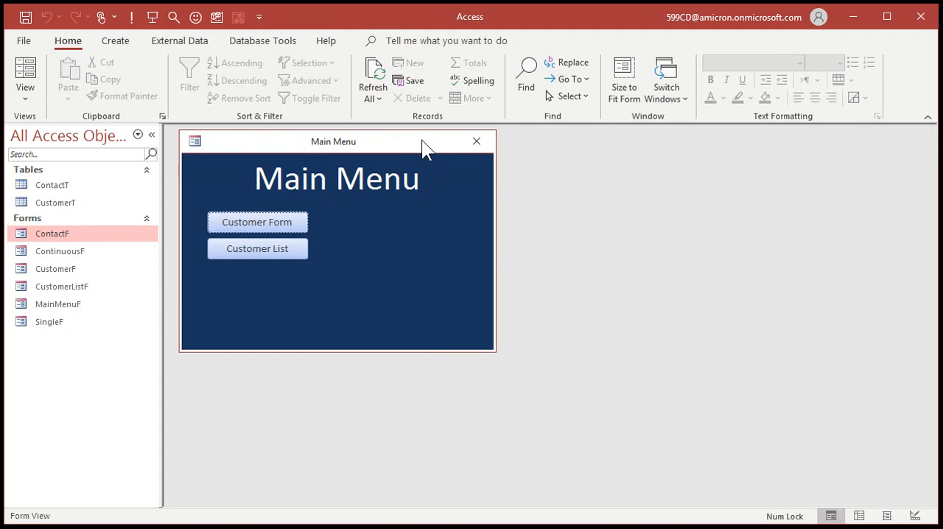
Open the customer form from the Main Menu in Design view and enlarge its window for rearranging controls
{"action": "left_click", "coordinate": [259, 226]}
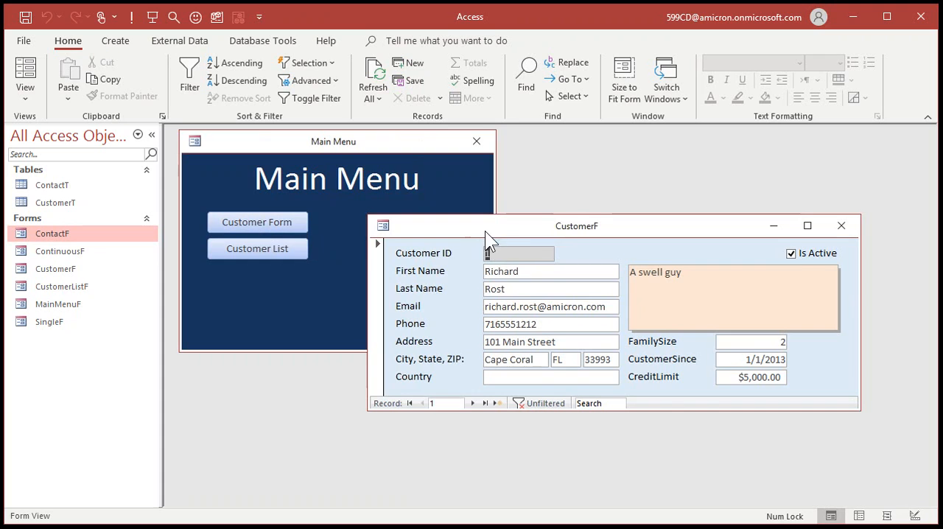
{"action": "left_click_drag", "start_coordinate": [485, 230], "coordinate": [447, 163]}
{"action": "right_click", "coordinate": [526, 164]}
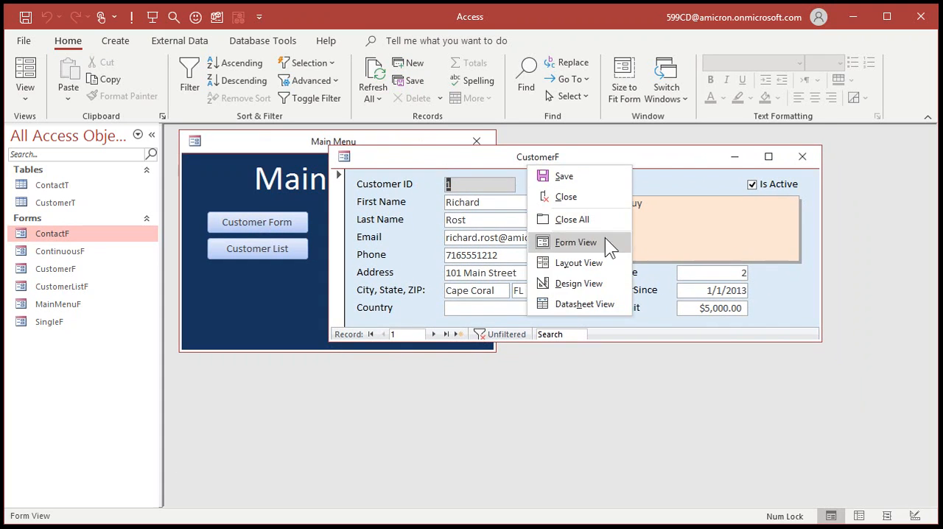
{"action": "left_click", "coordinate": [597, 286]}
{"action": "left_click_drag", "start_coordinate": [820, 339], "coordinate": [883, 457]}
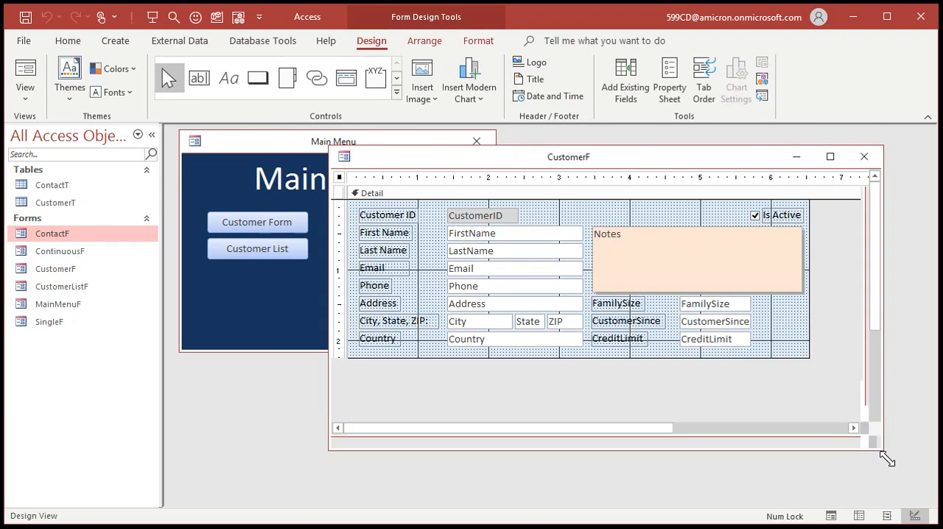
{"action": "left_click_drag", "start_coordinate": [526, 162], "coordinate": [515, 149]}
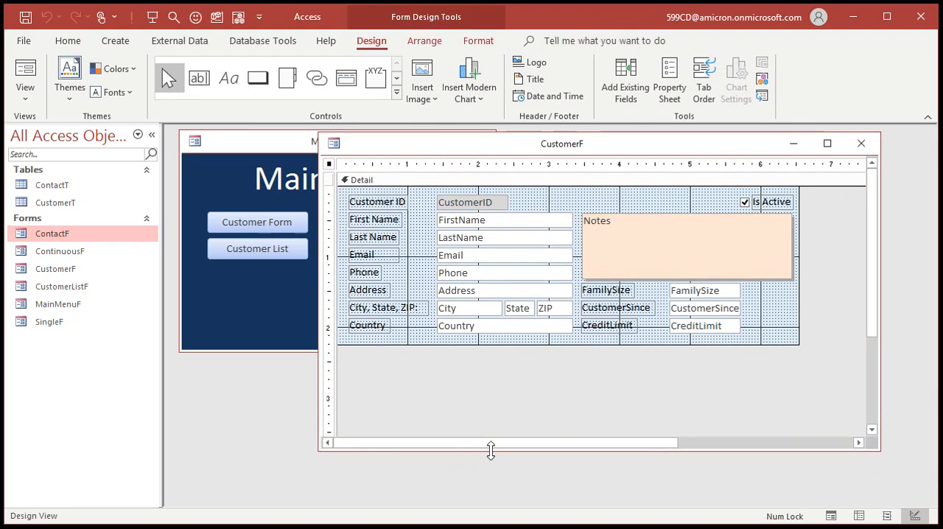
{"action": "left_click_drag", "start_coordinate": [491, 448], "coordinate": [494, 488]}
Move the FamilySize, CustomerSince and CreditLimit fields with their labels below Country and extend the Detail section slightly
{"action": "left_click_drag", "start_coordinate": [600, 372], "coordinate": [461, 347]}
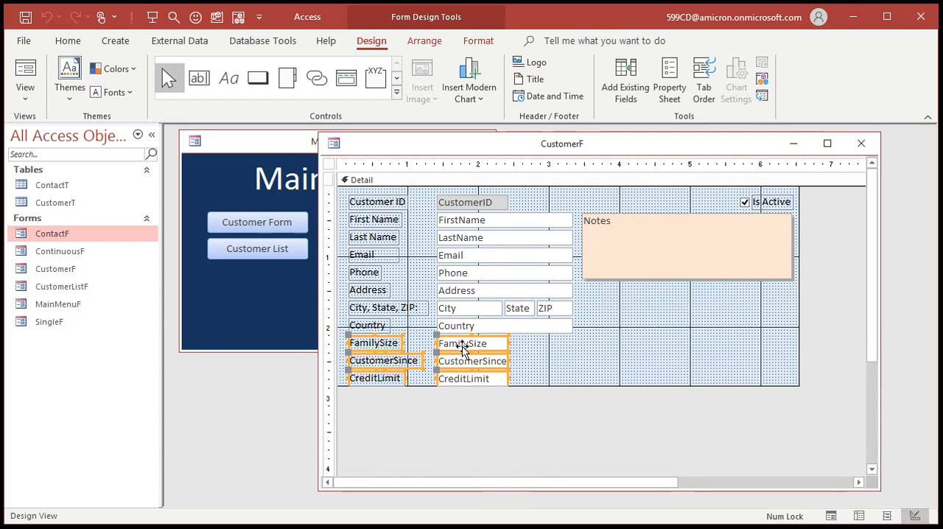
{"action": "left_click", "coordinate": [553, 363]}
{"action": "left_click_drag", "start_coordinate": [547, 384], "coordinate": [548, 397]}
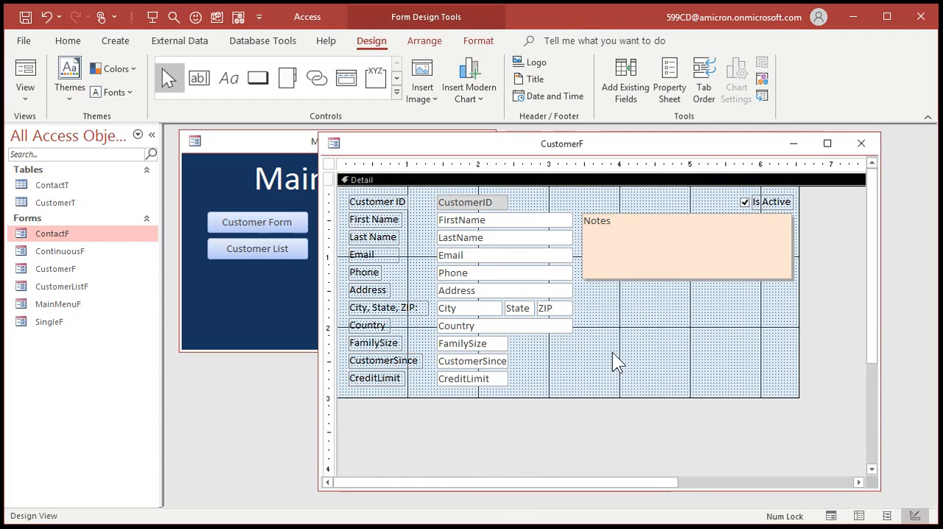
Move the Is Active check box and its label next to the CustomerID box
{"action": "mouse_move", "coordinate": [745, 203]}
{"action": "left_mouse_down"}
{"action": "mouse_move", "coordinate": [599, 197]}
{"action": "mouse_move", "coordinate": [515, 206]}
{"action": "mouse_move", "coordinate": [556, 204]}
{"action": "left_mouse_up"}
{"action": "left_click", "coordinate": [579, 246]}
{"action": "left_click", "coordinate": [550, 204]}
{"action": "left_click", "coordinate": [641, 389]}
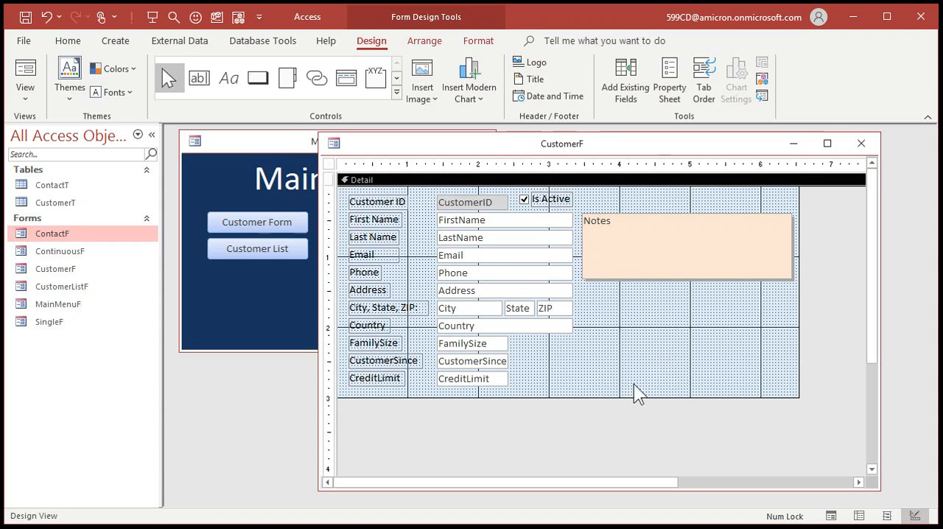
Move the Notes box below CreditLimit, fit its width to the field column, and extend the Detail section to contain it
{"action": "left_click_drag", "start_coordinate": [624, 396], "coordinate": [622, 449]}
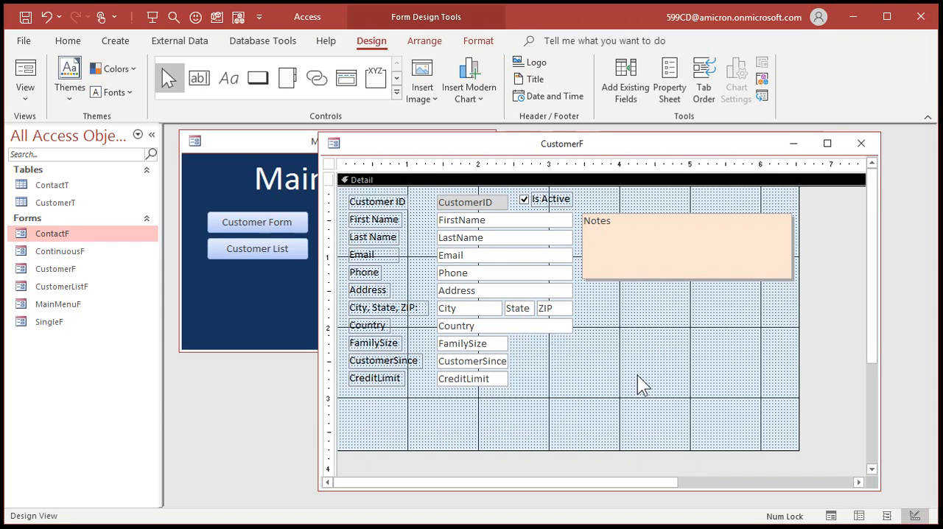
{"action": "left_click_drag", "start_coordinate": [686, 235], "coordinate": [456, 404]}
{"action": "left_click_drag", "start_coordinate": [561, 420], "coordinate": [570, 420]}
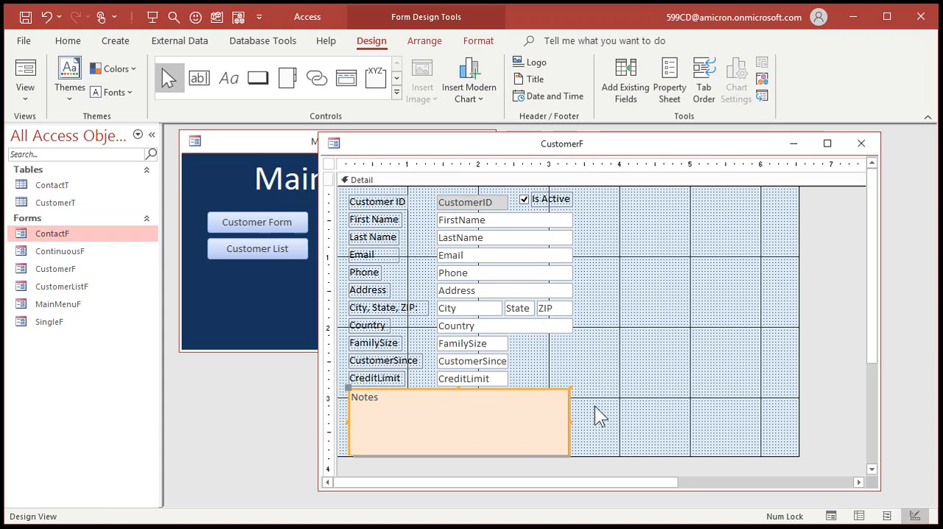
{"action": "left_click", "coordinate": [594, 405]}
{"action": "left_click_drag", "start_coordinate": [595, 454], "coordinate": [595, 462]}
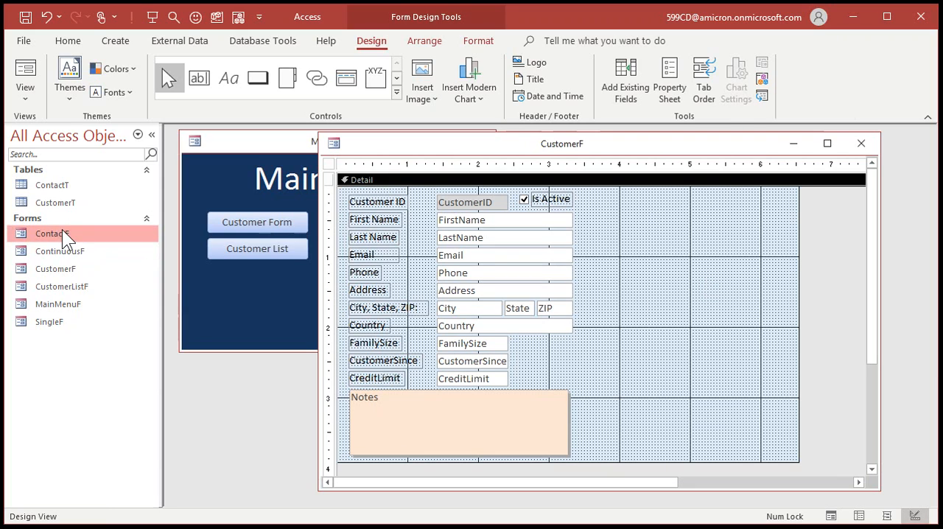
Insert ContactF as a subform in CustomerF, delete its attached label, and place it beside the customer fields
{"action": "left_click_drag", "start_coordinate": [47, 230], "coordinate": [649, 203]}
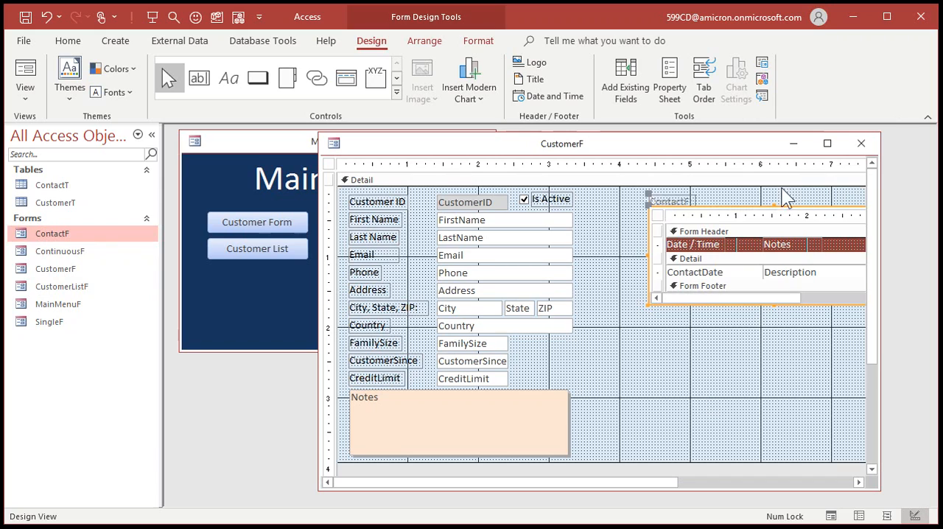
{"action": "left_click", "coordinate": [679, 198]}
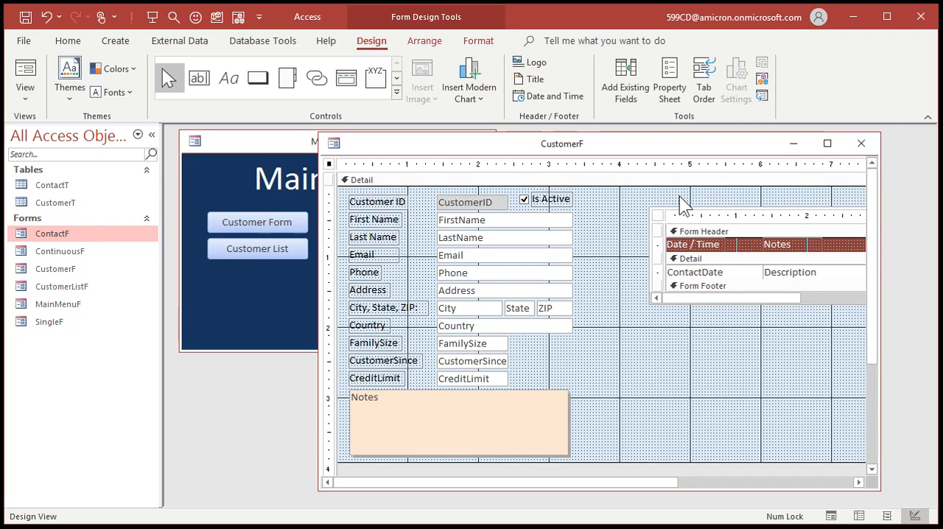
{"action": "key", "text": "Delete"}
{"action": "left_click_drag", "start_coordinate": [639, 193], "coordinate": [617, 215]}
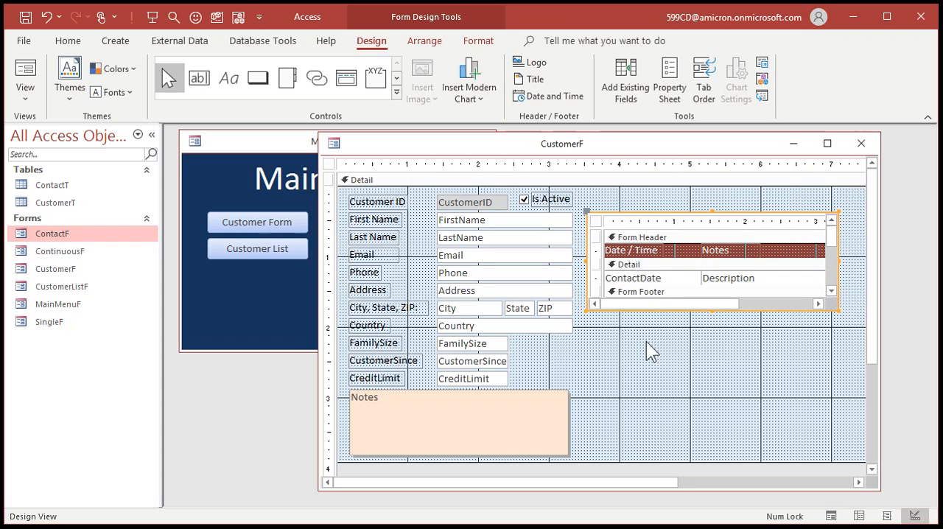
Lengthen the ContactF subform to the bottom of the Notes box and narrow CustomerF to just beyond the subform
{"action": "left_click_drag", "start_coordinate": [712, 310], "coordinate": [705, 457]}
{"action": "left_click_drag", "start_coordinate": [880, 388], "coordinate": [916, 385]}
{"action": "left_click_drag", "start_coordinate": [903, 347], "coordinate": [846, 344]}
{"action": "left_click", "coordinate": [642, 195]}
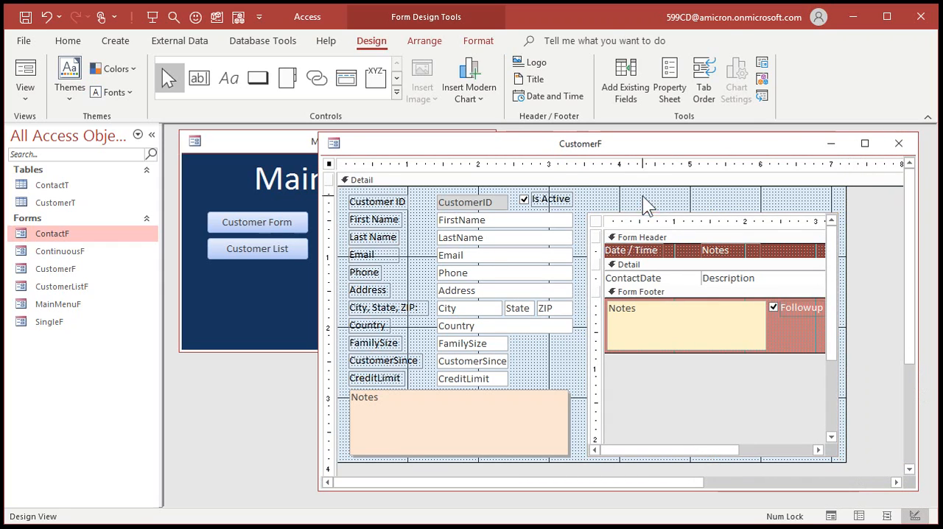
Nudge the Is Active check box and label down in line with the CustomerID row
{"action": "left_click", "coordinate": [546, 199]}
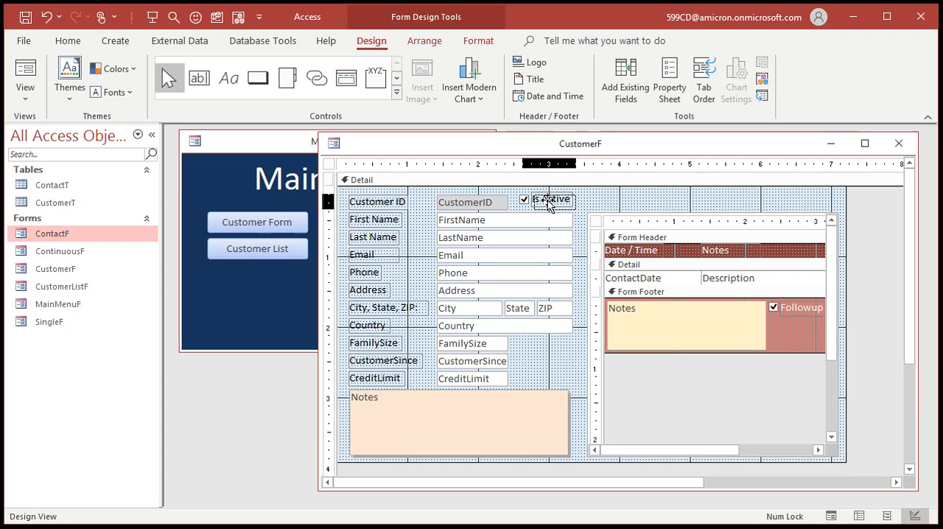
{"action": "left_click_drag", "start_coordinate": [547, 200], "coordinate": [546, 202]}
{"action": "left_click", "coordinate": [622, 201]}
{"action": "left_click", "coordinate": [638, 197]}
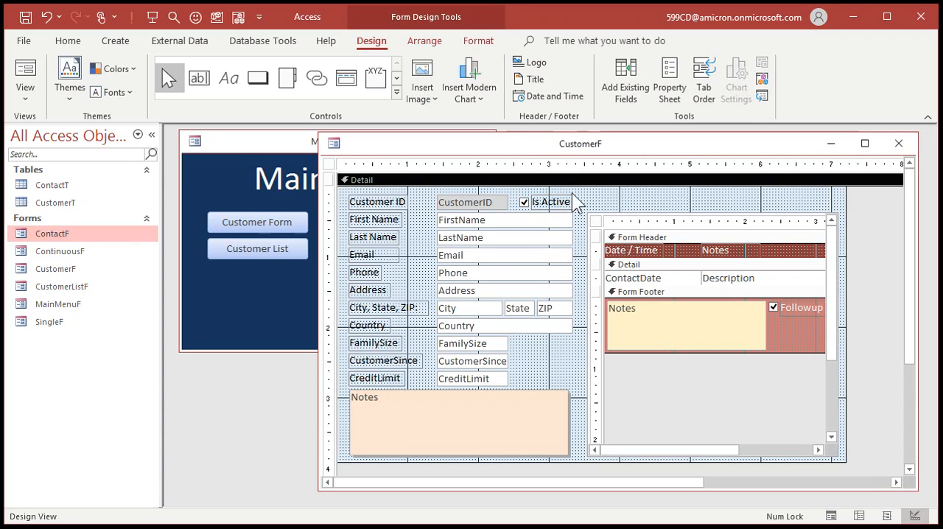
Place a copy of the Is Active label above the subform, caption it "Contact History:", and close CustomerF
{"action": "left_click", "coordinate": [551, 202]}
{"action": "key", "text": "ctrl+c"}
{"action": "key", "text": "ctrl+v"}
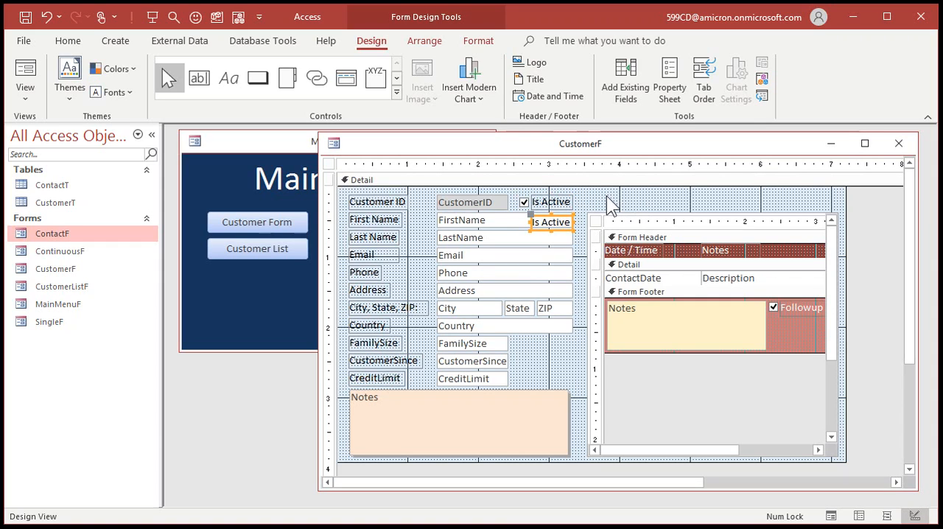
{"action": "left_click_drag", "start_coordinate": [569, 214], "coordinate": [625, 194]}
{"action": "left_click", "coordinate": [628, 201]}
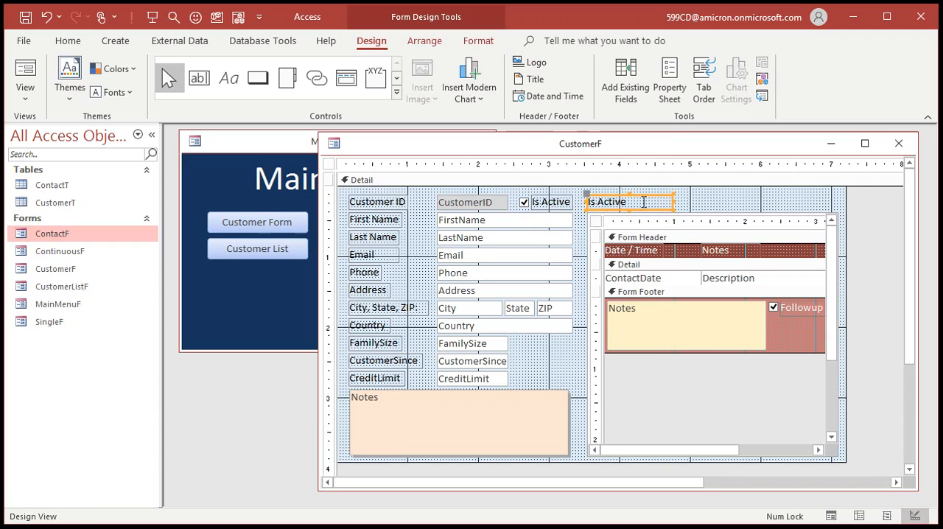
{"action": "type", "text": "Contact History:"}
{"action": "key", "text": "Return"}
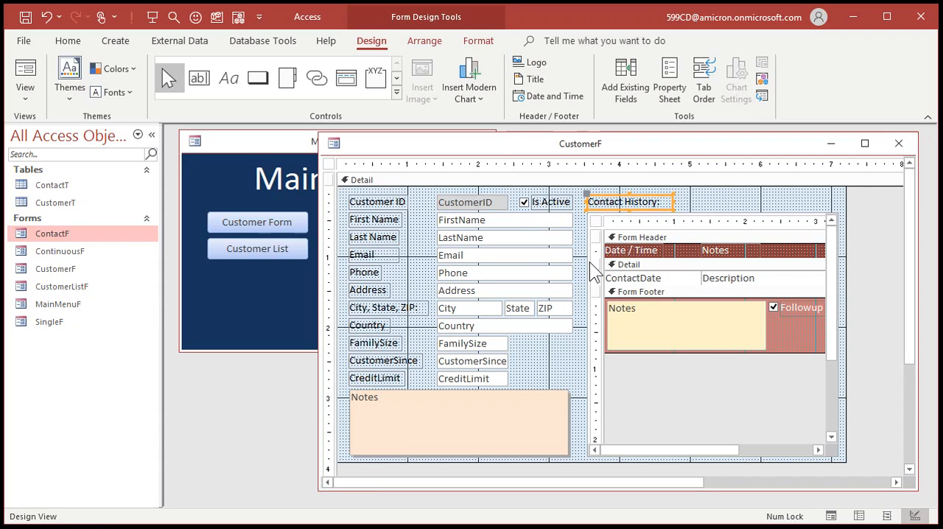
{"action": "left_click", "coordinate": [746, 204]}
{"action": "left_click", "coordinate": [900, 142]}
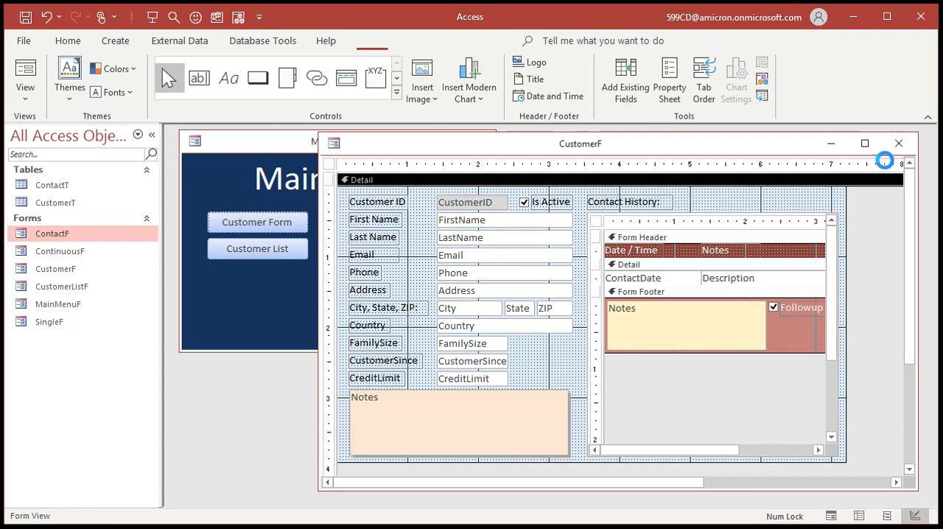
Open CustomerF and add the contact entries "Called about a job" and "Came in for interview*" to the first customer's contact history
{"action": "left_click", "coordinate": [262, 225]}
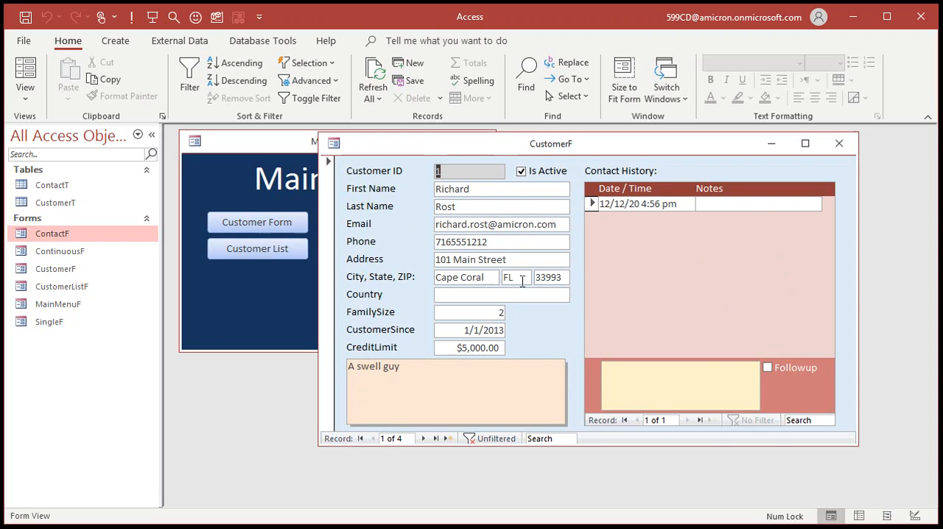
{"action": "left_click", "coordinate": [737, 204]}
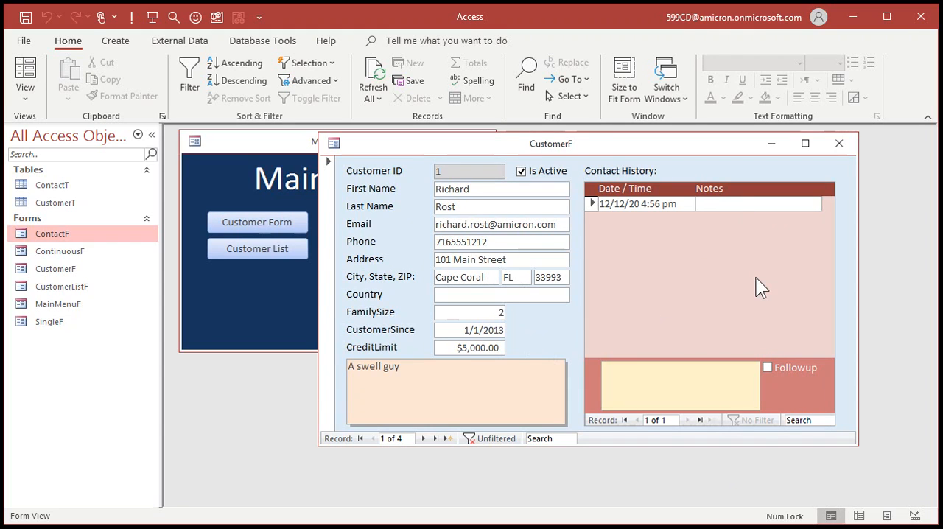
{"action": "type", "text": "Called about a job"}
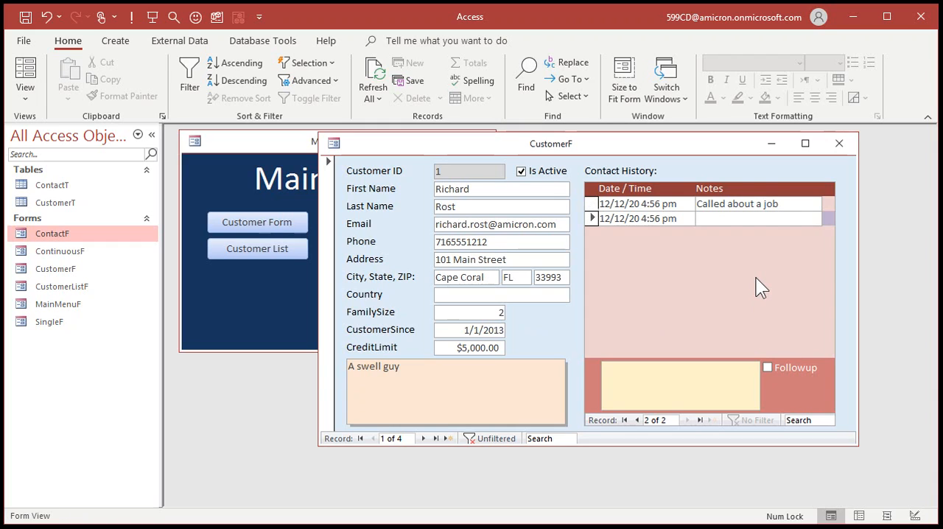
{"action": "type", "text": "Came"}
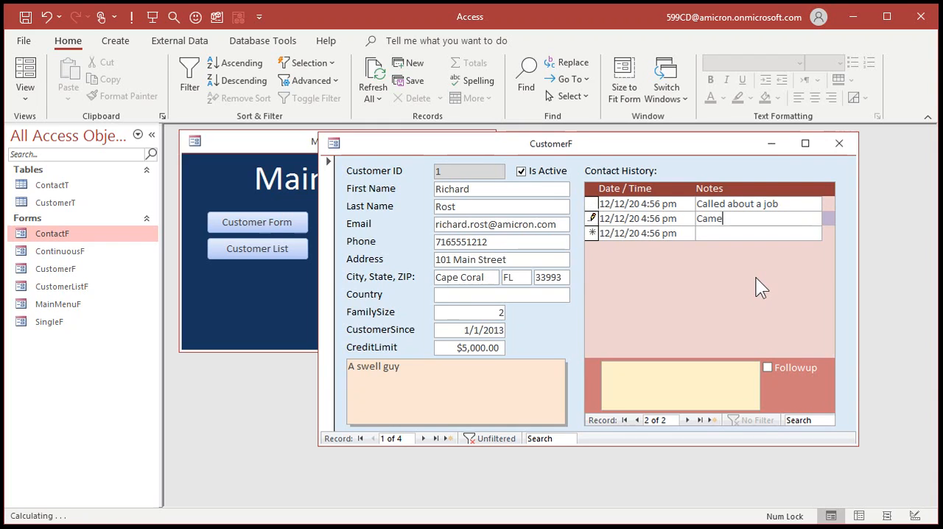
{"action": "type", "text": " in for interview"}
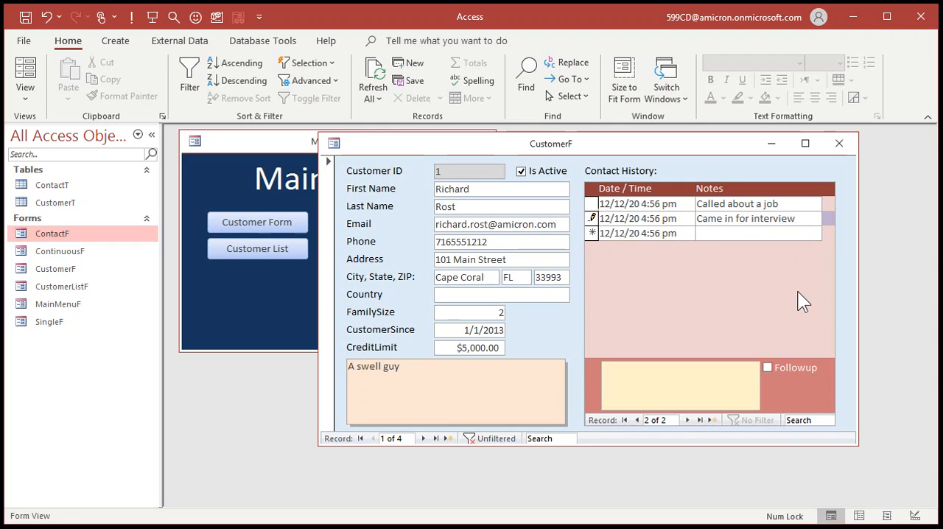
{"action": "type", "text": "*"}
Enter the notes "Was impressed with his whatever" for the interview contact, mark it for follow-up, and close CustomerF
{"action": "left_click", "coordinate": [715, 371]}
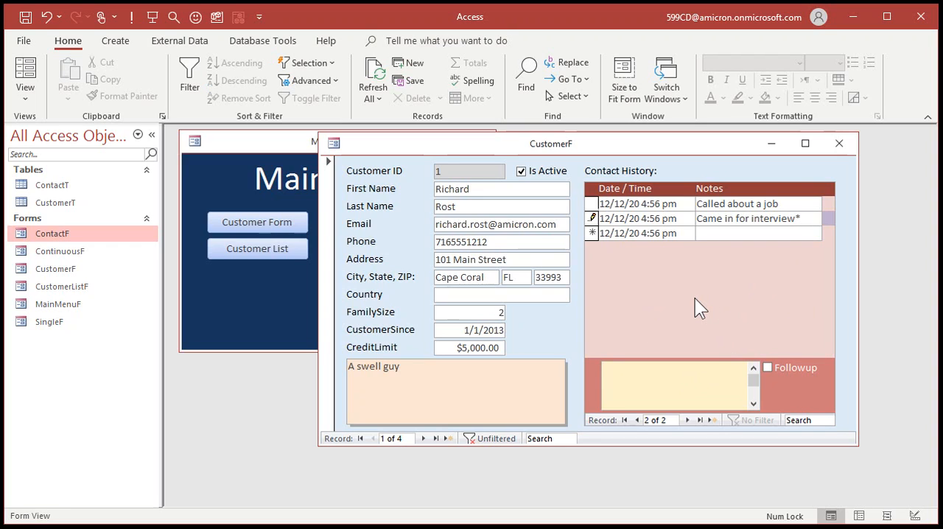
{"action": "type", "text": "Was impressed with his whatever"}
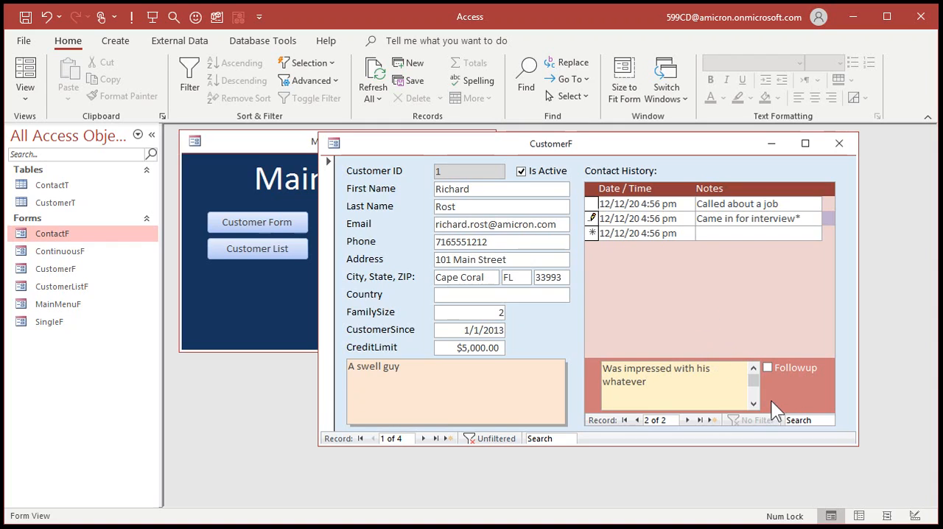
{"action": "left_click", "coordinate": [768, 368]}
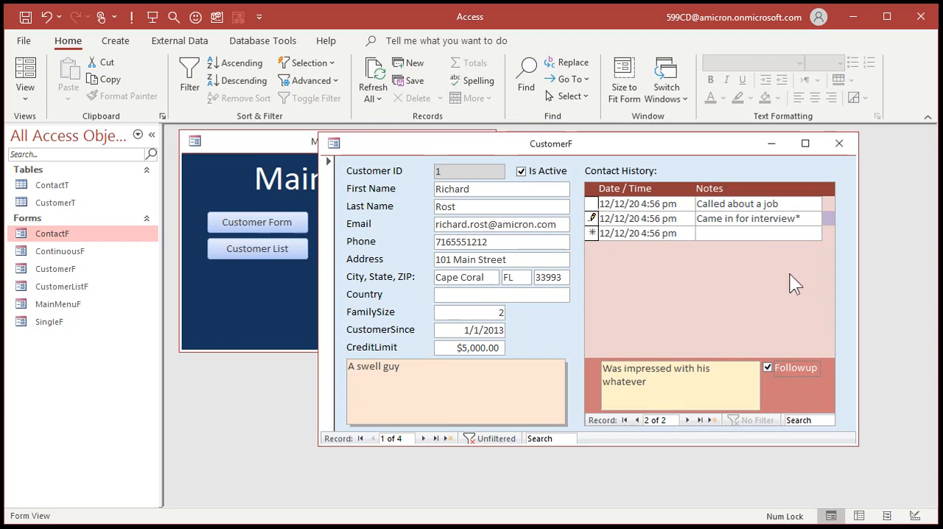
{"action": "left_click", "coordinate": [753, 233]}
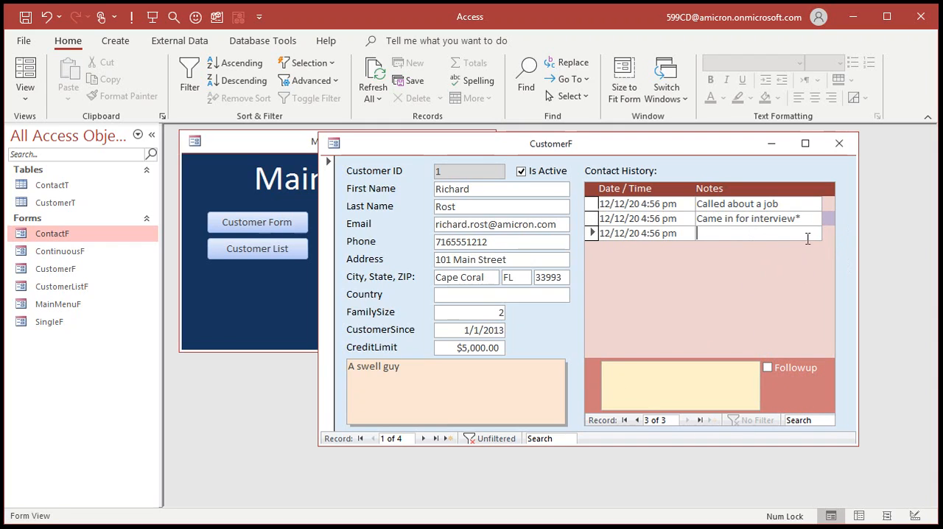
{"action": "left_click", "coordinate": [838, 143]}
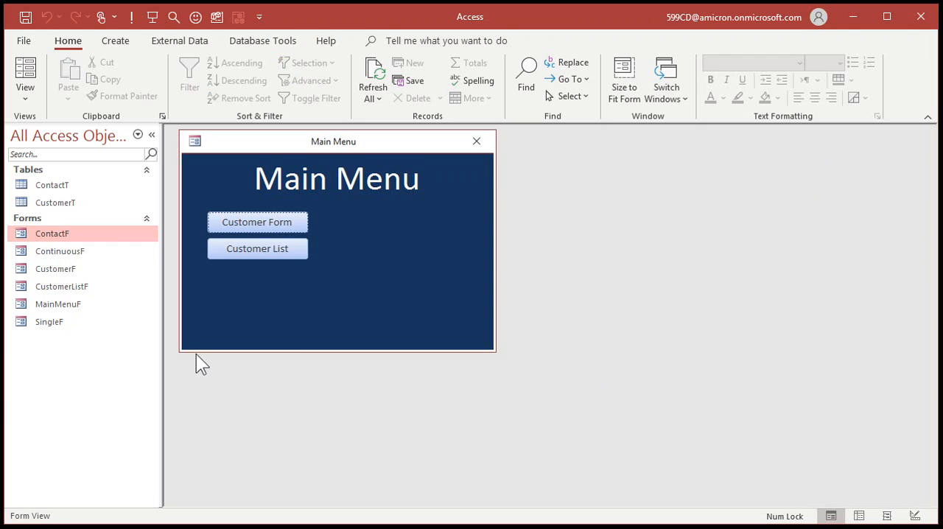
In ContactF's design, set the Detail section's Alternate Back Color to #EFD3D2 to match its Back Color, and save and close the form
{"action": "left_click", "coordinate": [74, 250]}
{"action": "right_click", "coordinate": [72, 231]}
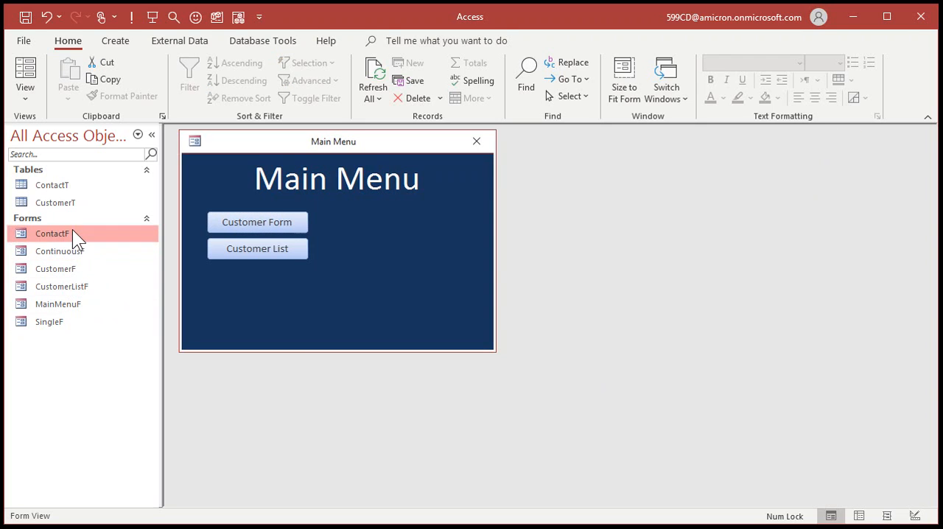
{"action": "left_click", "coordinate": [133, 282]}
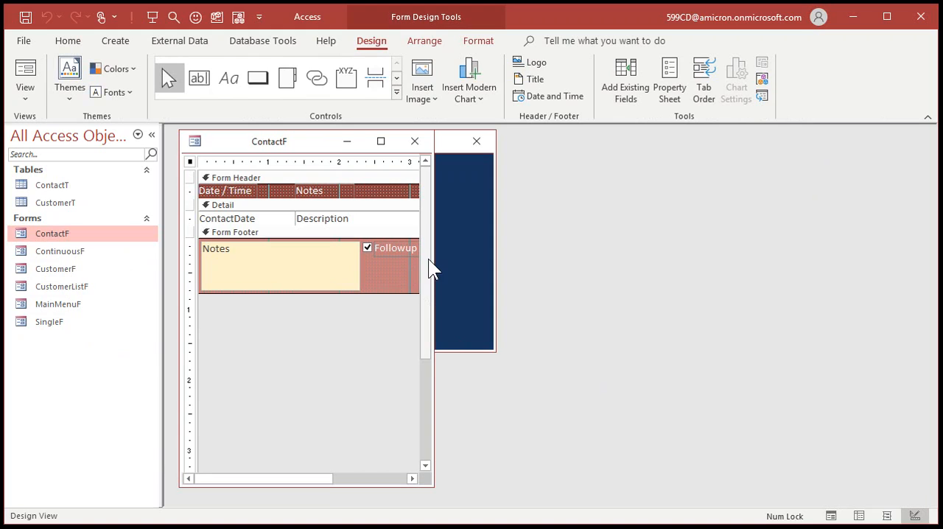
{"action": "left_click_drag", "start_coordinate": [445, 246], "coordinate": [694, 246]}
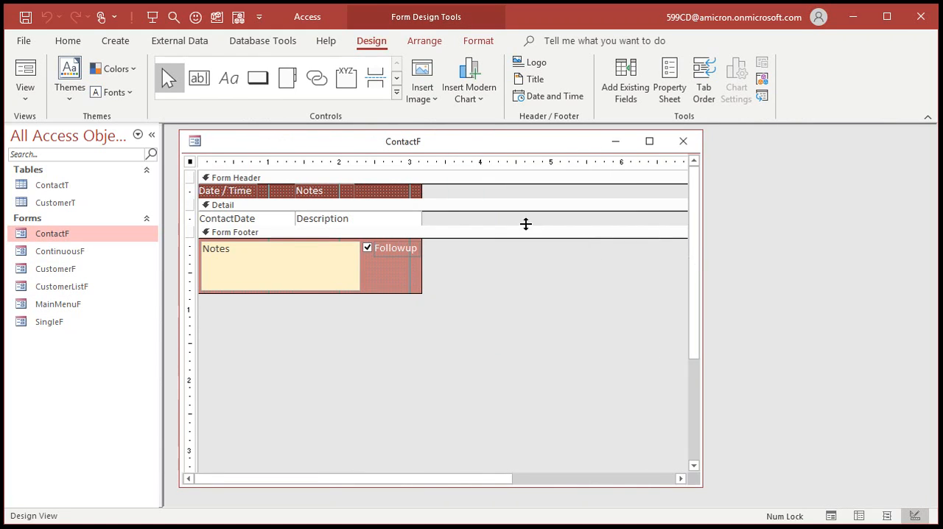
{"action": "double_click", "coordinate": [414, 206]}
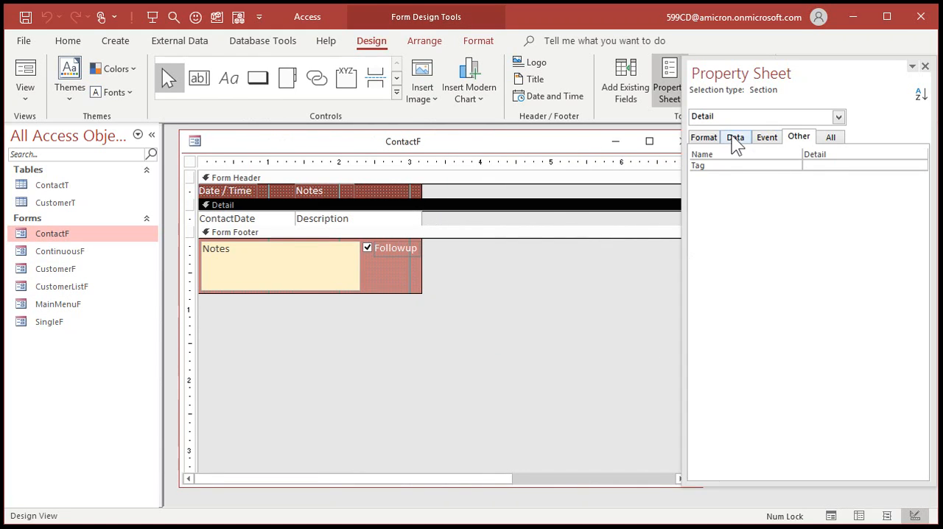
{"action": "left_click", "coordinate": [704, 137]}
{"action": "left_click", "coordinate": [767, 176]}
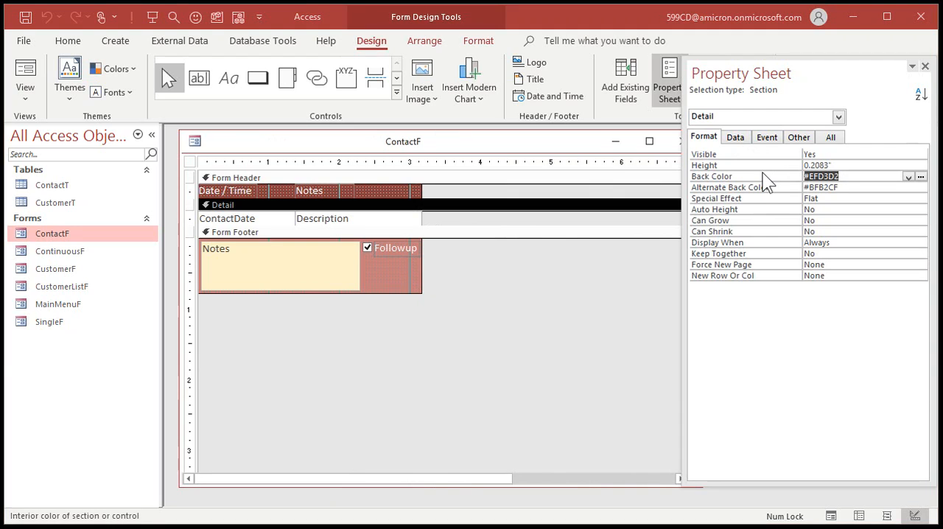
{"action": "left_click", "coordinate": [850, 187]}
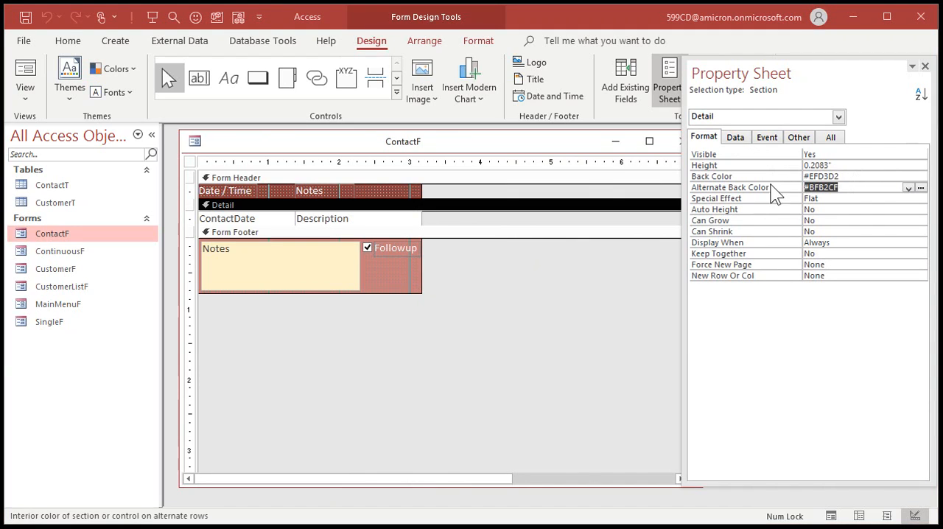
{"action": "left_click", "coordinate": [924, 65]}
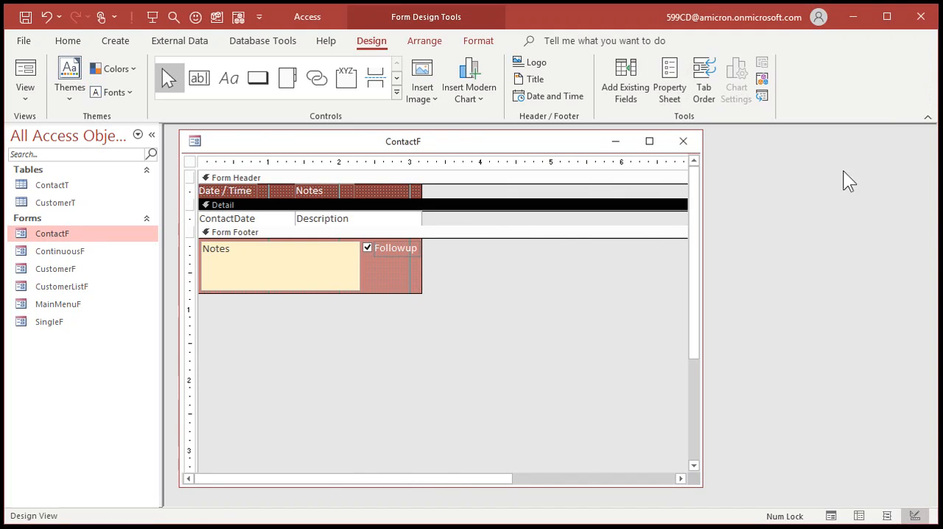
{"action": "left_click", "coordinate": [683, 141]}
{"action": "left_click", "coordinate": [439, 317]}
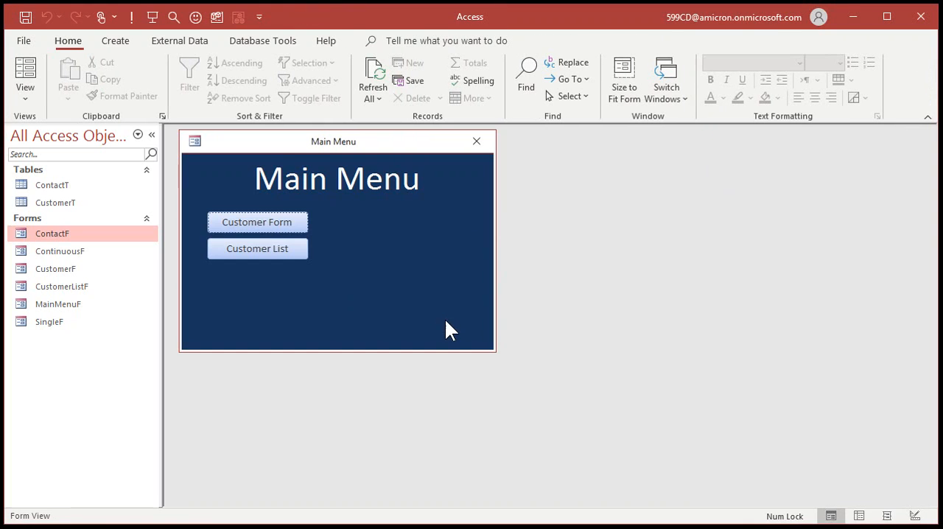
Reopen CustomerF, check the row colours and the interview entry in the contact history, and close the form
{"action": "left_click", "coordinate": [256, 224]}
{"action": "left_click", "coordinate": [807, 218]}
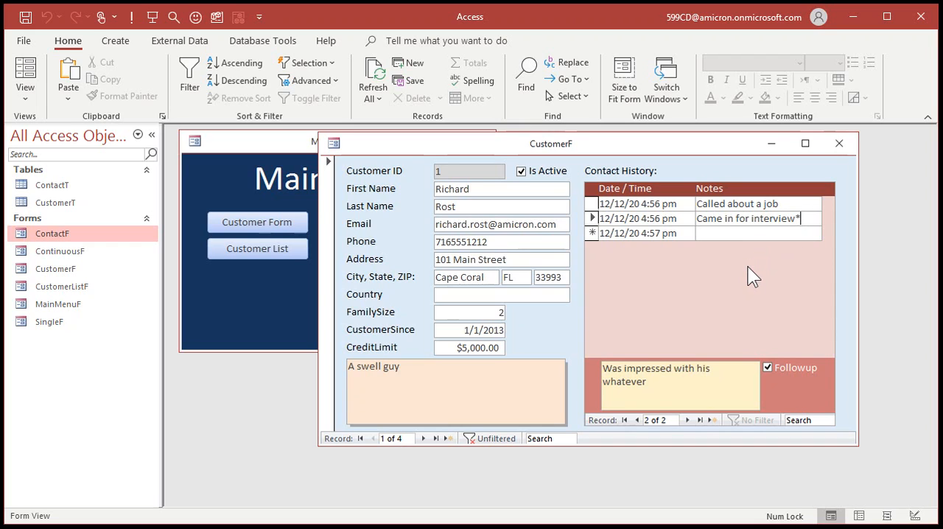
{"action": "left_click", "coordinate": [711, 234]}
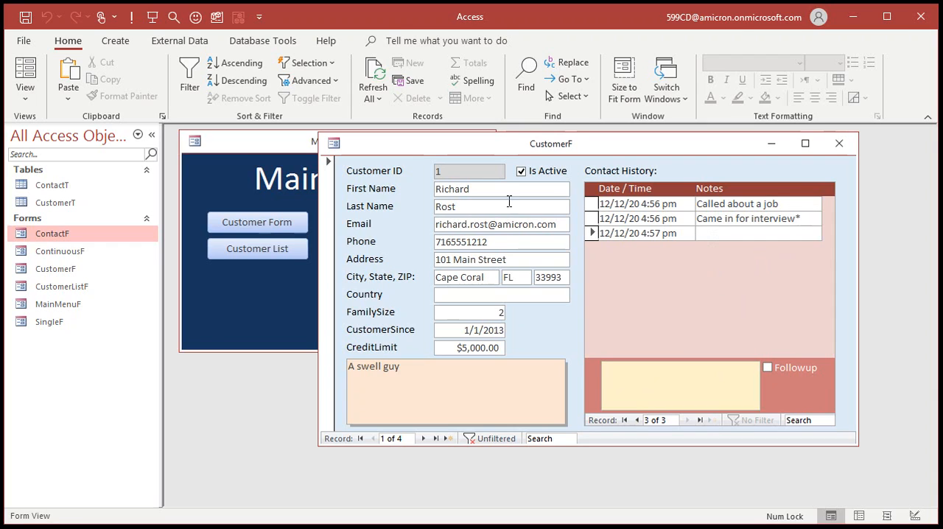
{"action": "left_click", "coordinate": [837, 143]}
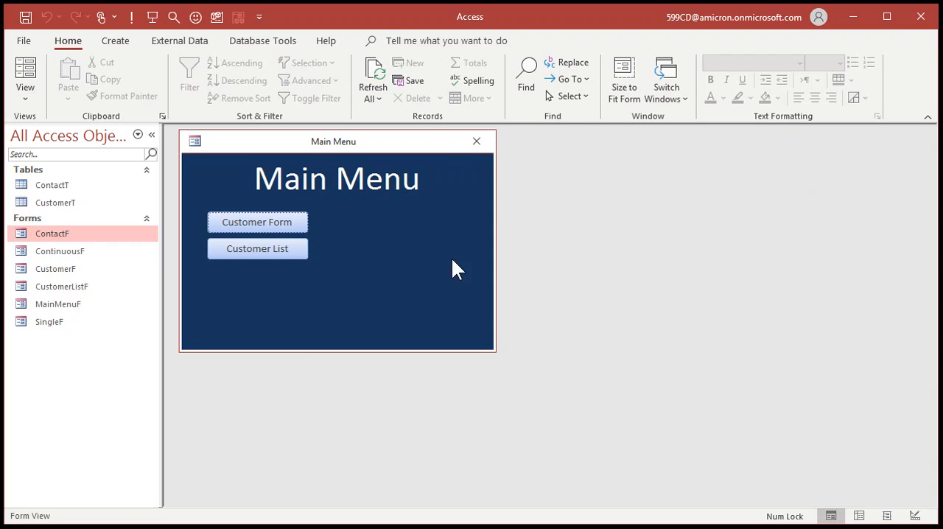
Open the record of customer ID 4 from the customer list to view its contact history
{"action": "left_click", "coordinate": [265, 249]}
{"action": "left_click", "coordinate": [365, 227]}
{"action": "left_click", "coordinate": [362, 270]}
{"action": "left_click", "coordinate": [362, 257]}
{"action": "left_click", "coordinate": [378, 343]}
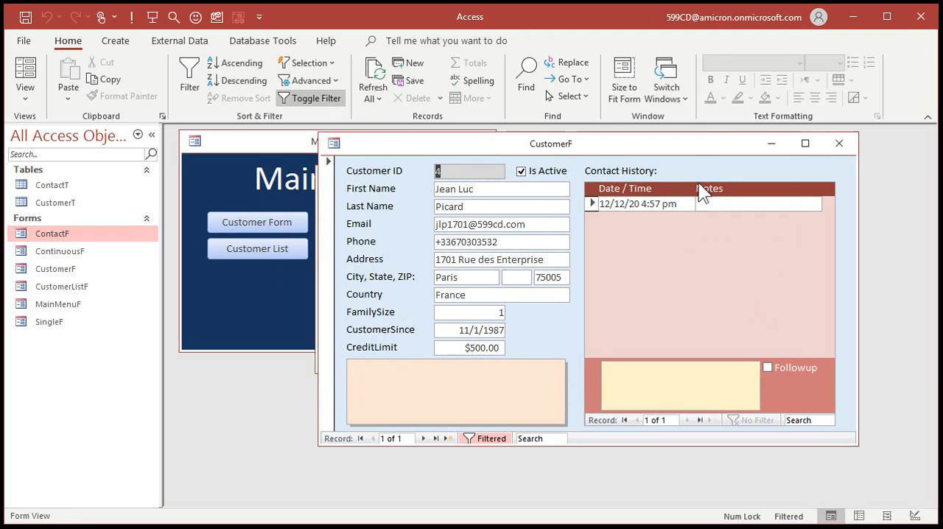
Show the form properties of the embedded ContactF in CustomerF's Design View and dock the Property Sheet
{"action": "right_click", "coordinate": [687, 147]}
{"action": "left_click", "coordinate": [728, 267]}
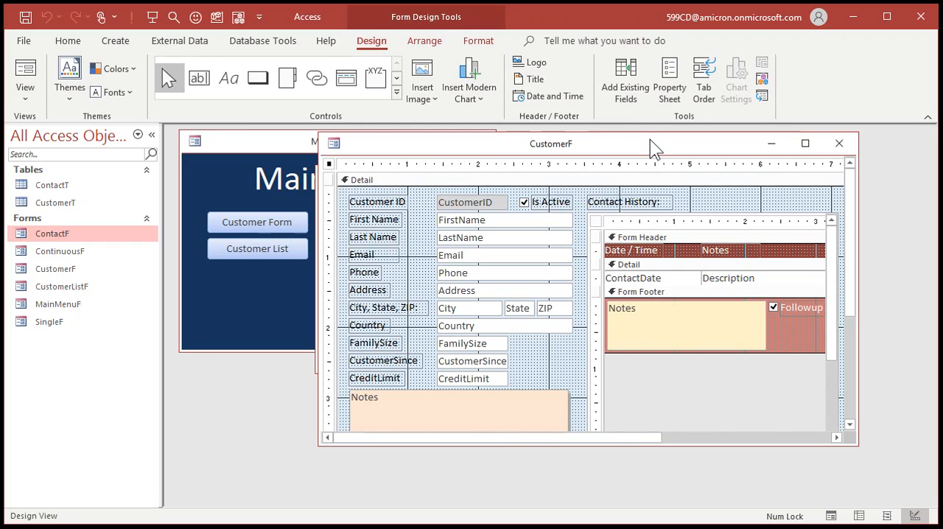
{"action": "left_click", "coordinate": [613, 219]}
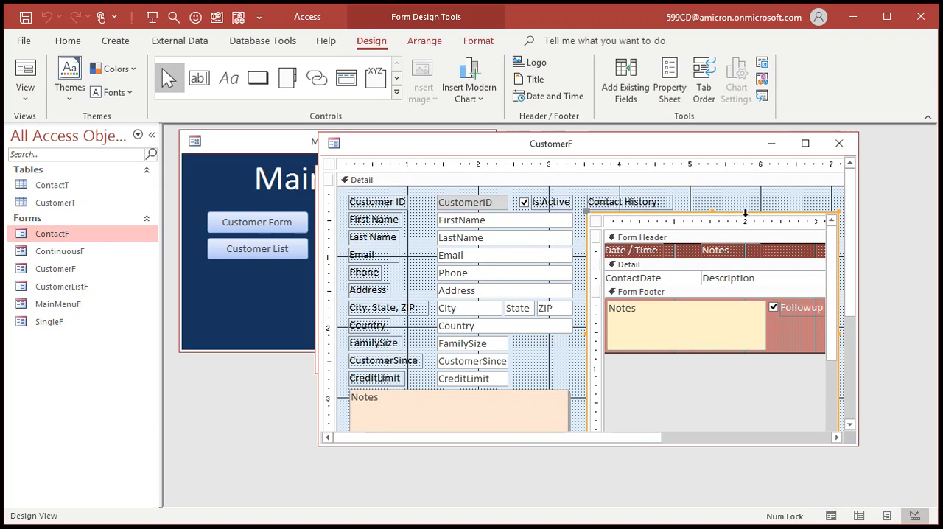
{"action": "left_click", "coordinate": [596, 223]}
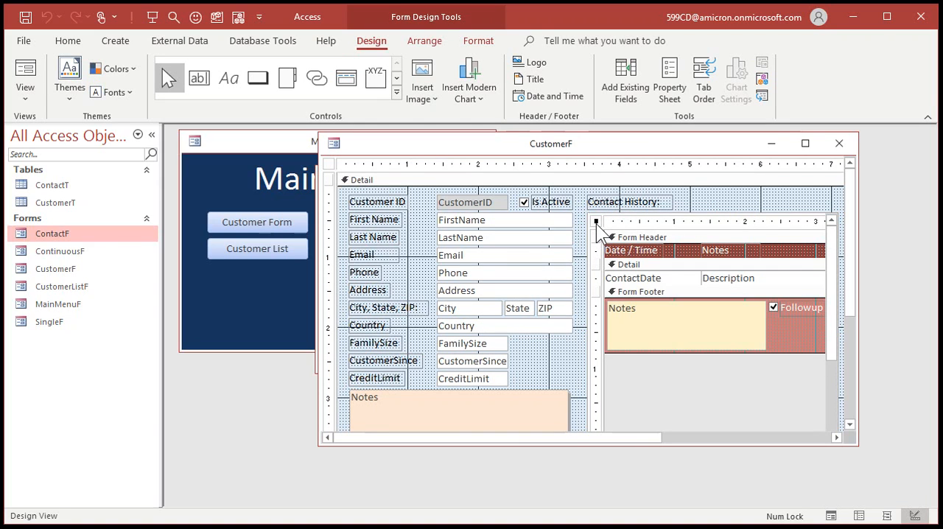
{"action": "double_click", "coordinate": [597, 222]}
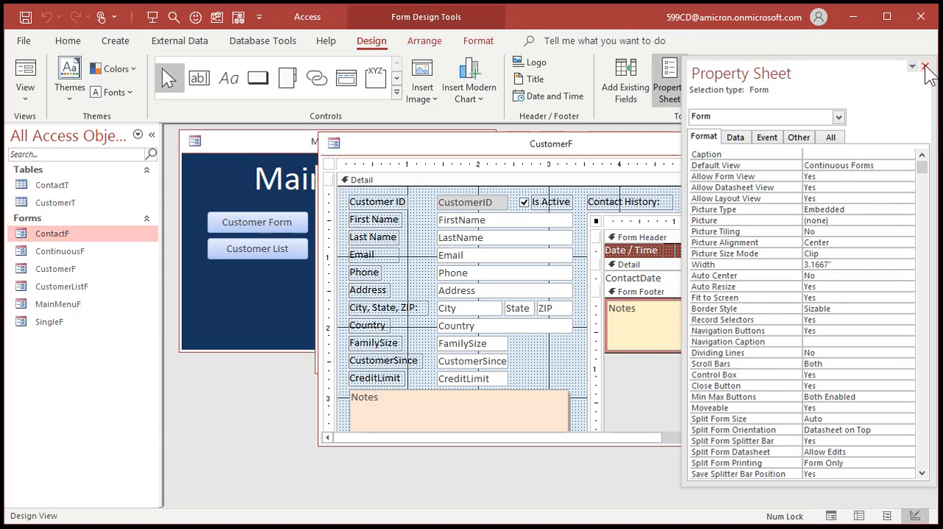
{"action": "left_click_drag", "start_coordinate": [822, 77], "coordinate": [907, 89]}
{"action": "double_click", "coordinate": [907, 89]}
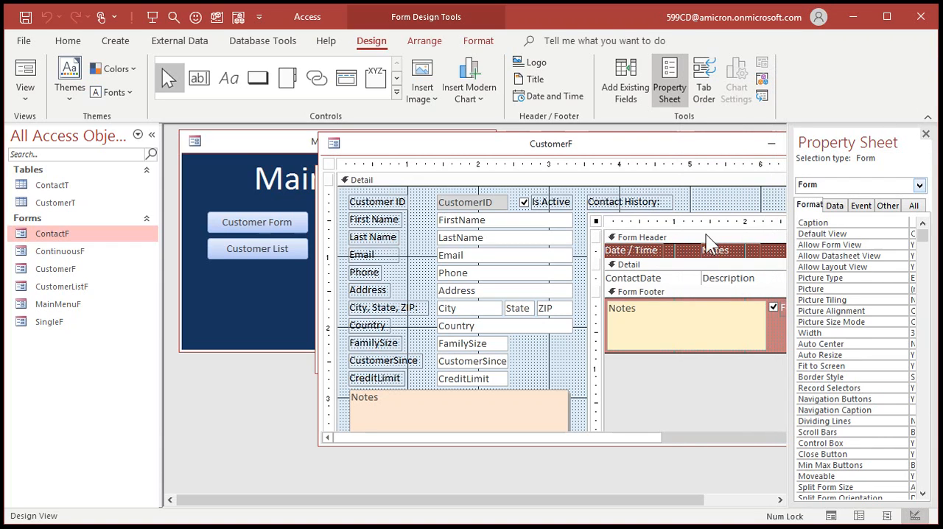
Examine the ContactF subform control's Link Master Fields and Link Child Fields in a widened Property Sheet, and close CustomerF
{"action": "left_click", "coordinate": [603, 212]}
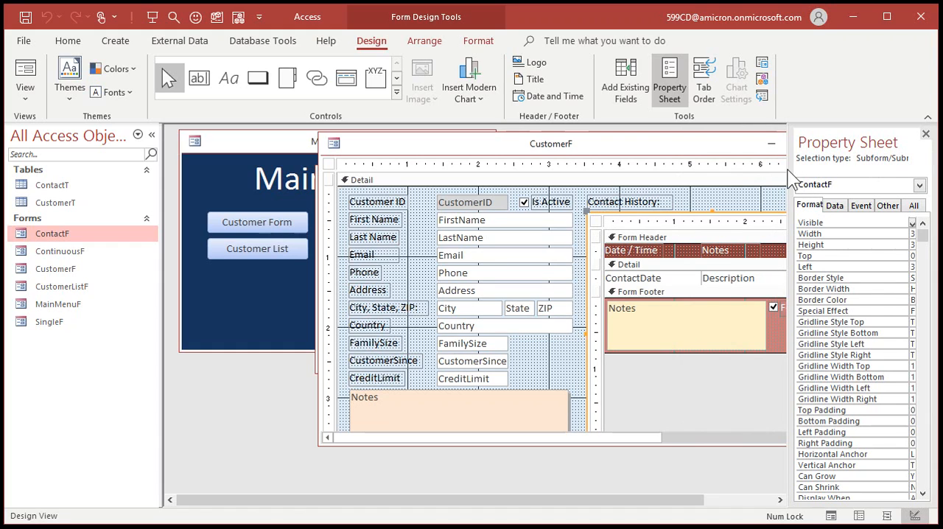
{"action": "left_click_drag", "start_coordinate": [791, 169], "coordinate": [644, 175]}
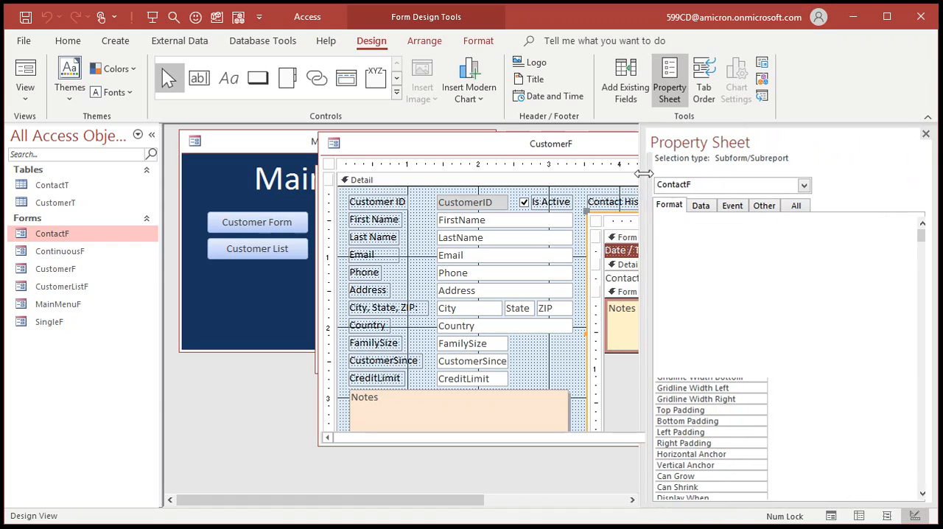
{"action": "left_click", "coordinate": [694, 205]}
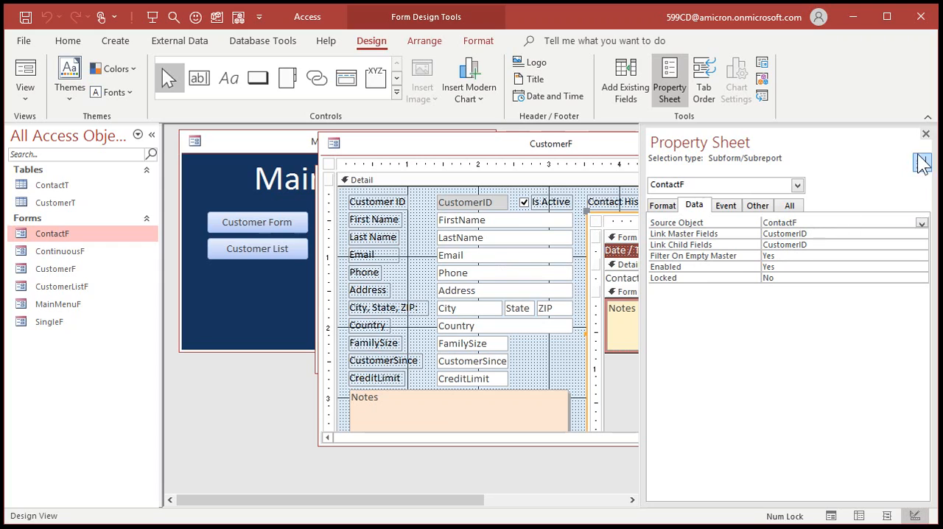
{"action": "left_click", "coordinate": [925, 134]}
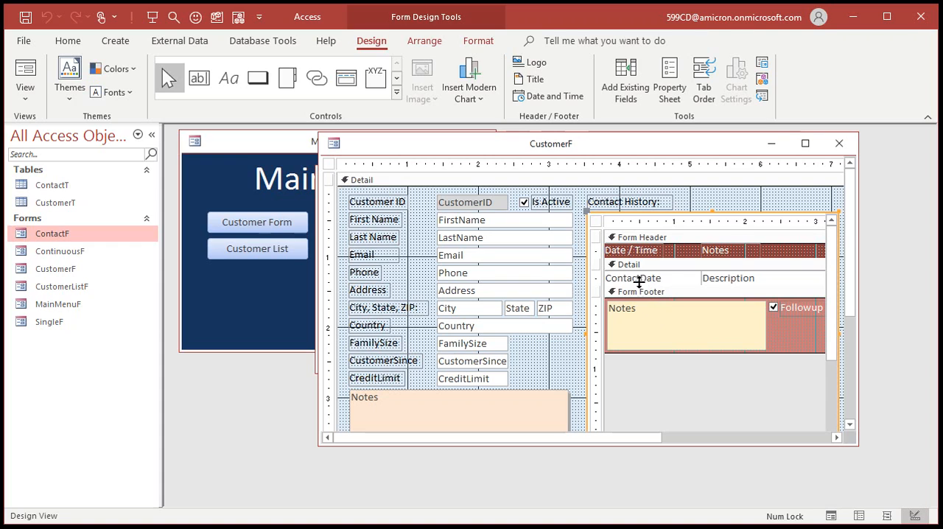
{"action": "left_click", "coordinate": [838, 143]}
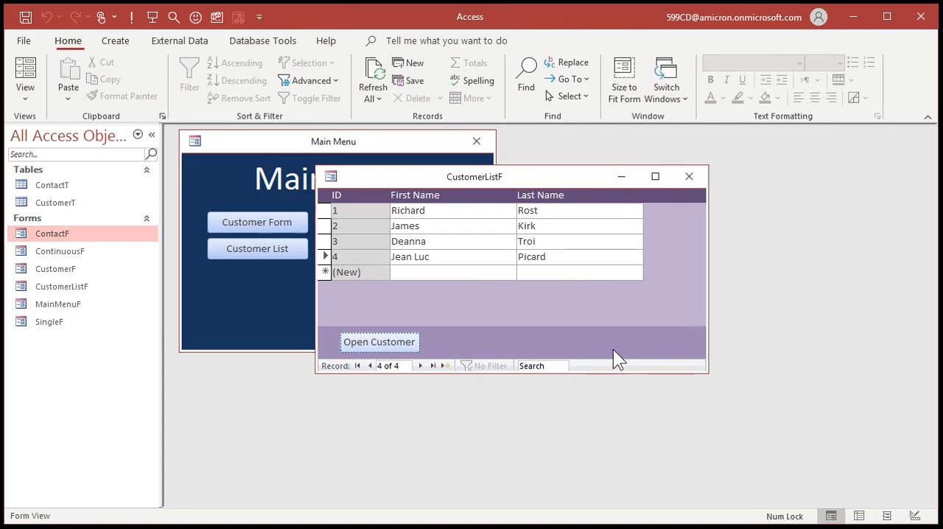
Open the record of customer ID 2 from the customer list and move the CustomerF window to uncover part of the list
{"action": "left_click", "coordinate": [349, 241]}
{"action": "left_click", "coordinate": [348, 229]}
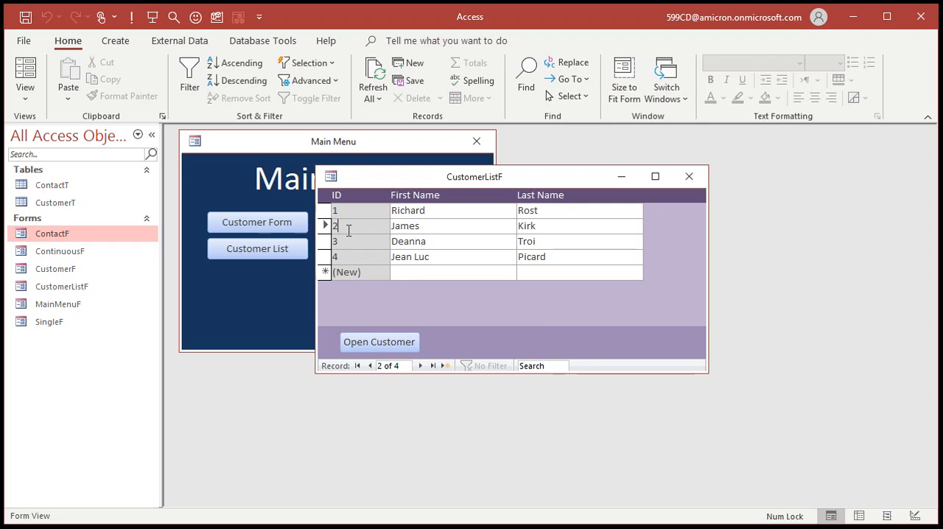
{"action": "left_click", "coordinate": [374, 342]}
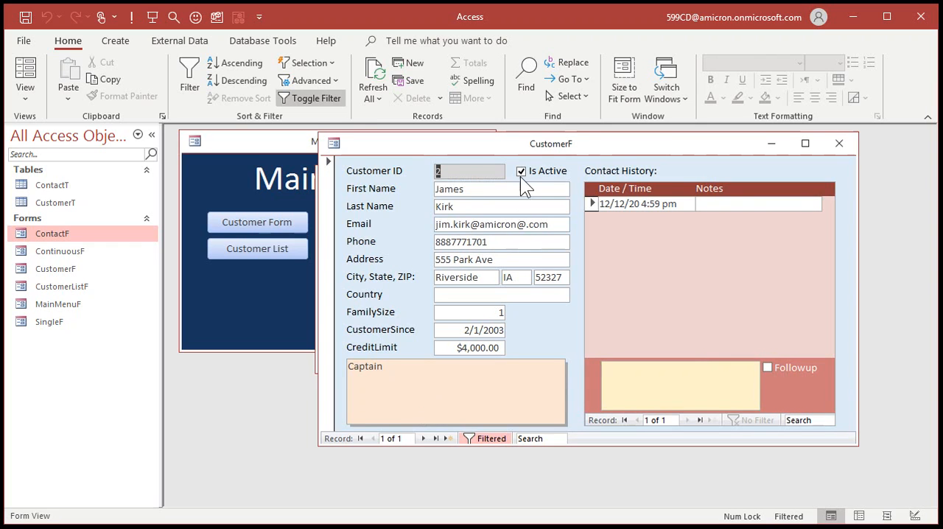
{"action": "left_click_drag", "start_coordinate": [524, 144], "coordinate": [559, 153]}
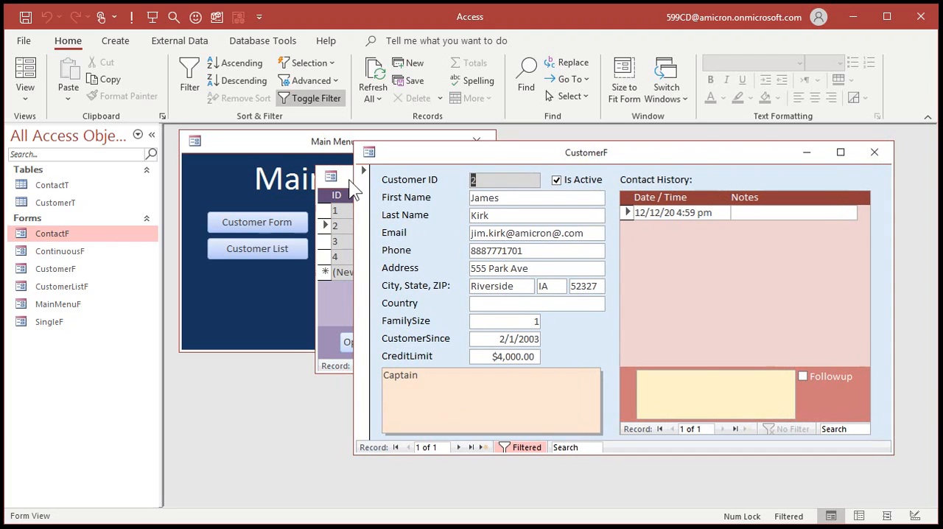
Add a contact described as "Fought Klingons" to customer ID 2's contact history and close CustomerF
{"action": "left_click_drag", "start_coordinate": [348, 177], "coordinate": [344, 178]}
{"action": "left_click", "coordinate": [588, 157]}
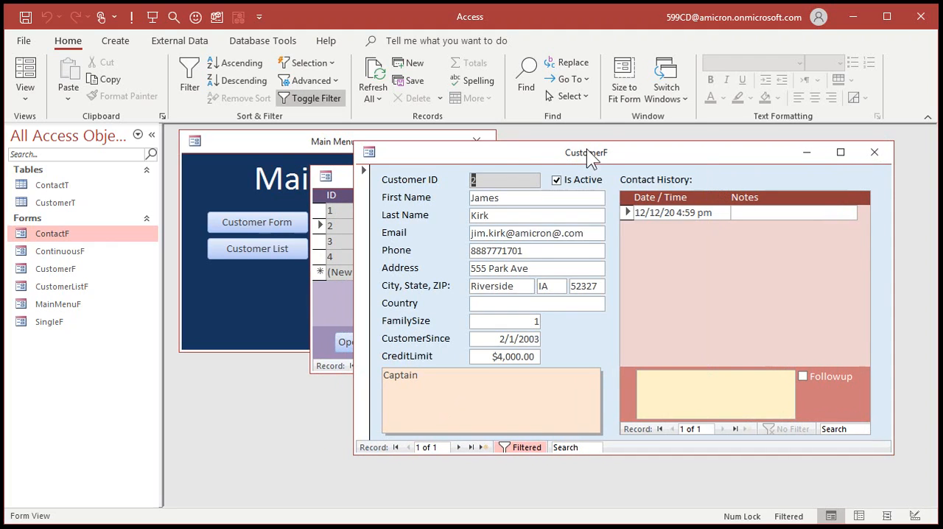
{"action": "left_click", "coordinate": [776, 214]}
{"action": "type", "text": "Fough"}
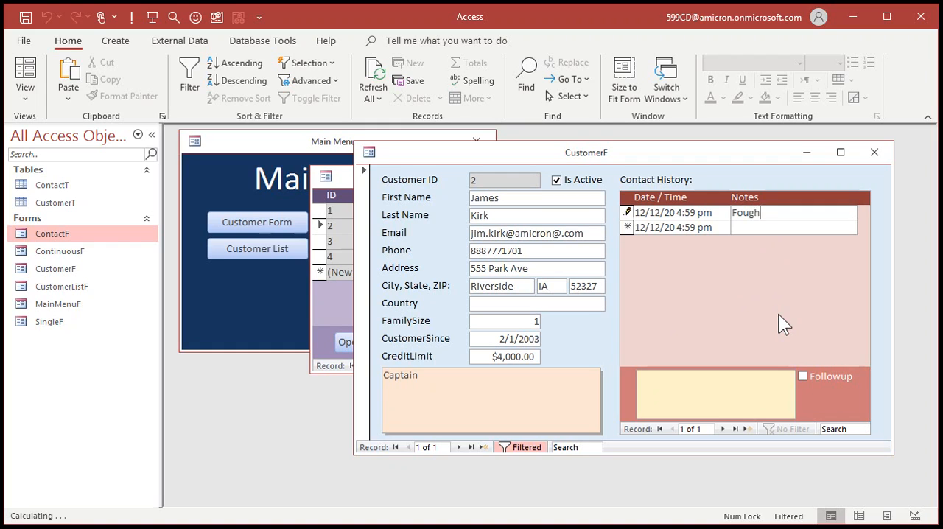
{"action": "type", "text": "t Klingons"}
{"action": "key", "text": "Down"}
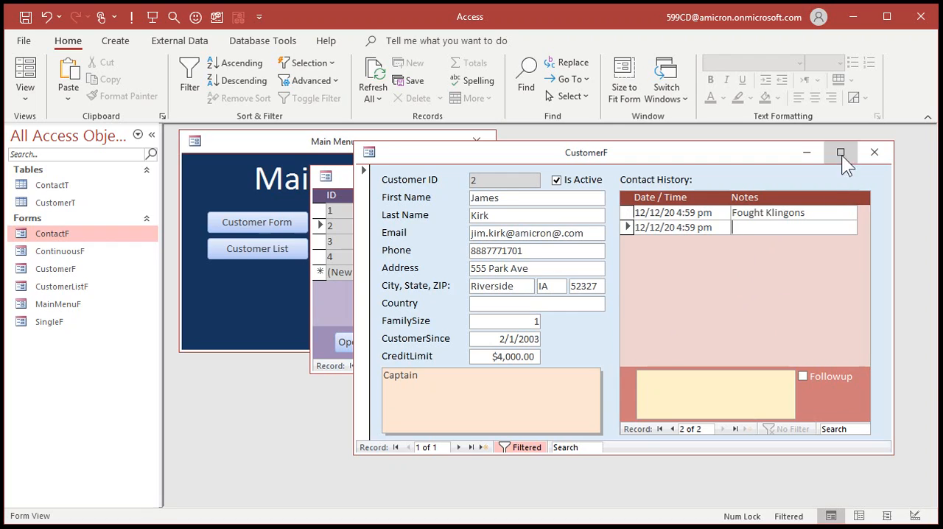
{"action": "left_click", "coordinate": [874, 152]}
Open the record of customer ID 1 from the customer list to view its contact history, and close CustomerF
{"action": "left_click", "coordinate": [368, 212]}
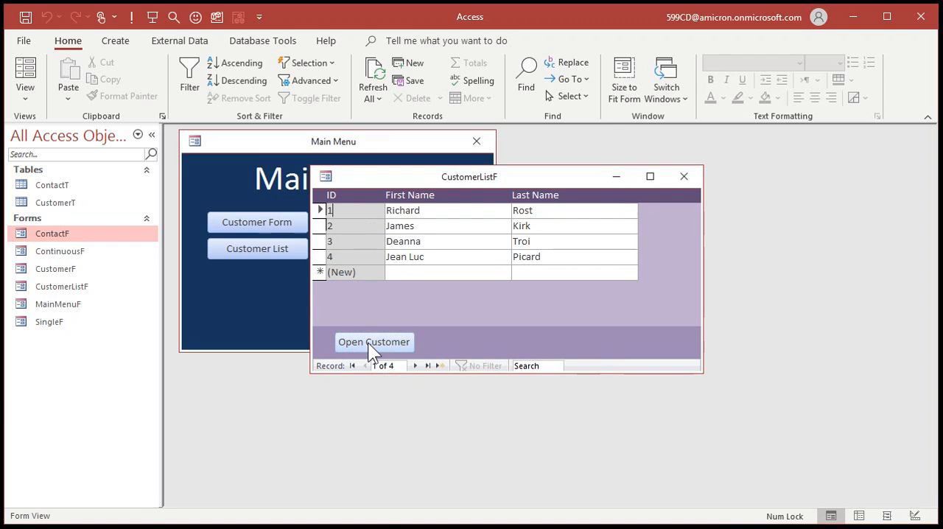
{"action": "left_click", "coordinate": [369, 343]}
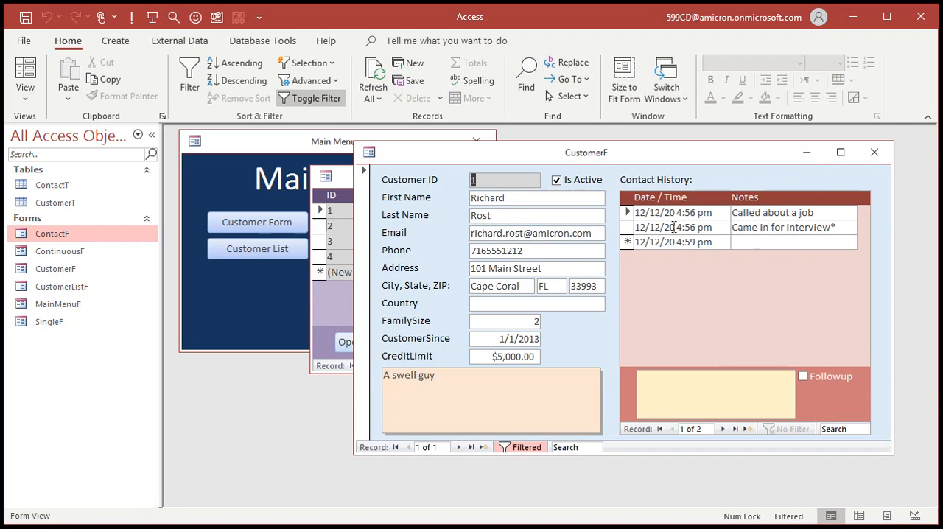
{"action": "left_click", "coordinate": [874, 152]}
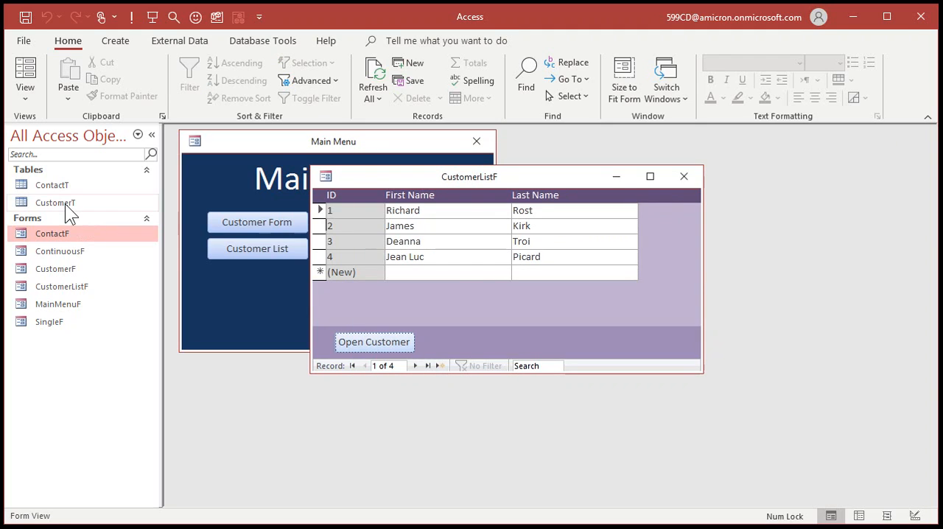
Widen the ContactDate column in ContactT, review the CustomerID column, and save the table layout on closing
{"action": "double_click", "coordinate": [65, 184]}
{"action": "left_click_drag", "start_coordinate": [456, 224], "coordinate": [475, 223]}
{"action": "left_click", "coordinate": [318, 224]}
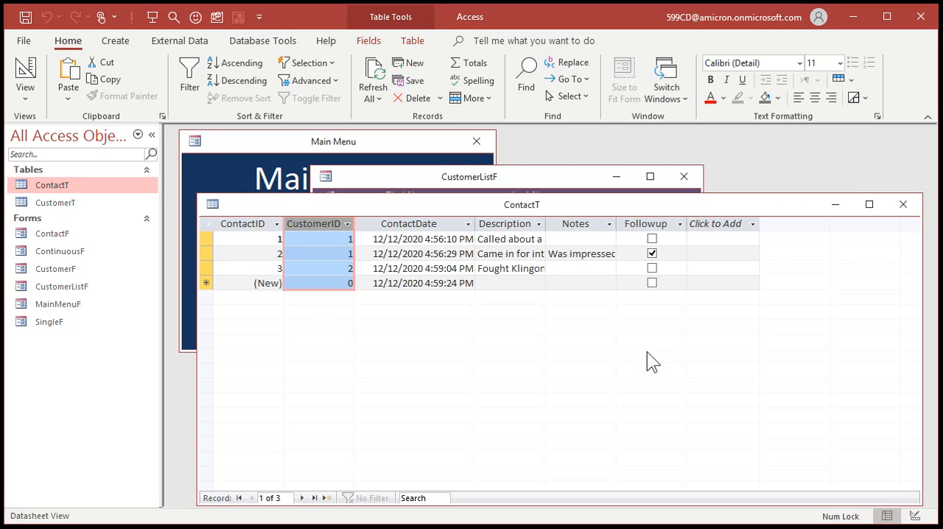
{"action": "left_click", "coordinate": [902, 204]}
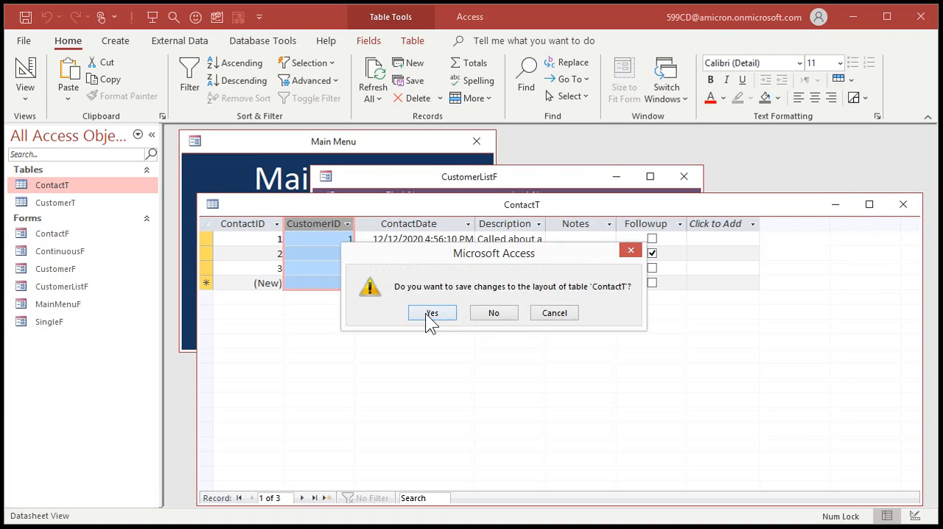
{"action": "left_click", "coordinate": [432, 313]}
Replace the customer list with the Customer Form from the Main Menu and examine customer ID 1's contact entries with their notes and Followup
{"action": "left_click", "coordinate": [683, 176]}
{"action": "left_click", "coordinate": [268, 219]}
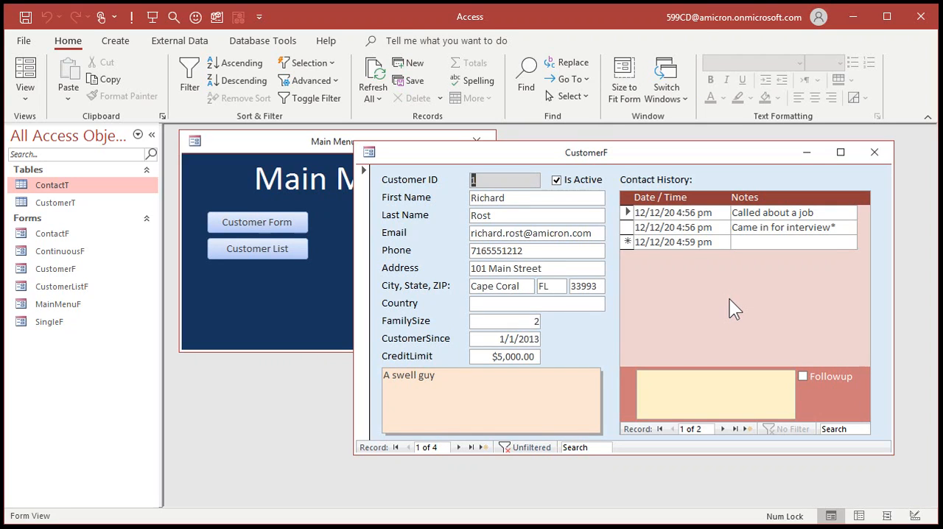
{"action": "left_click", "coordinate": [714, 386]}
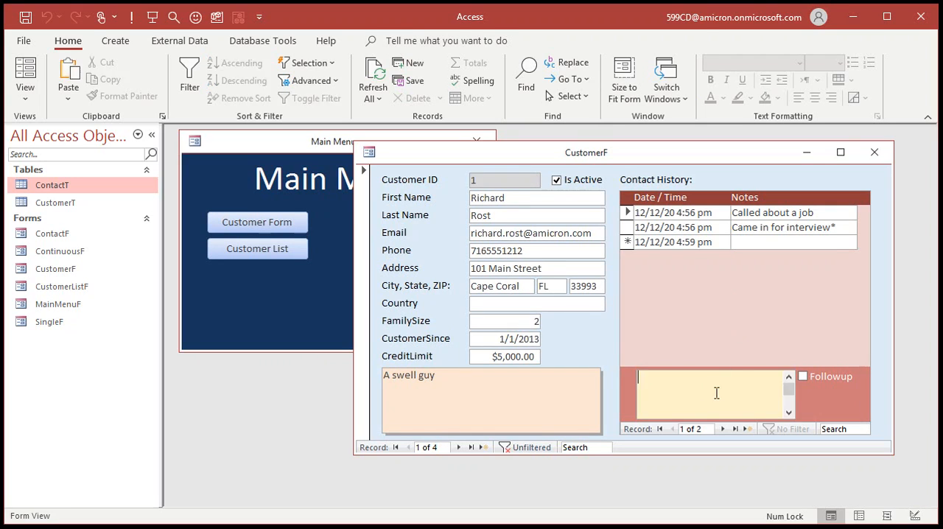
{"action": "left_click", "coordinate": [760, 212]}
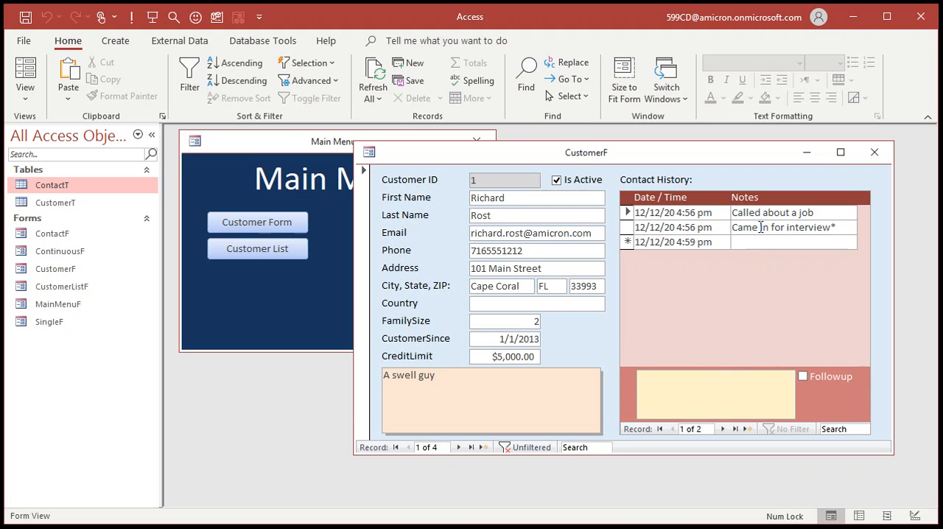
{"action": "left_click", "coordinate": [761, 227]}
{"action": "left_click", "coordinate": [699, 213]}
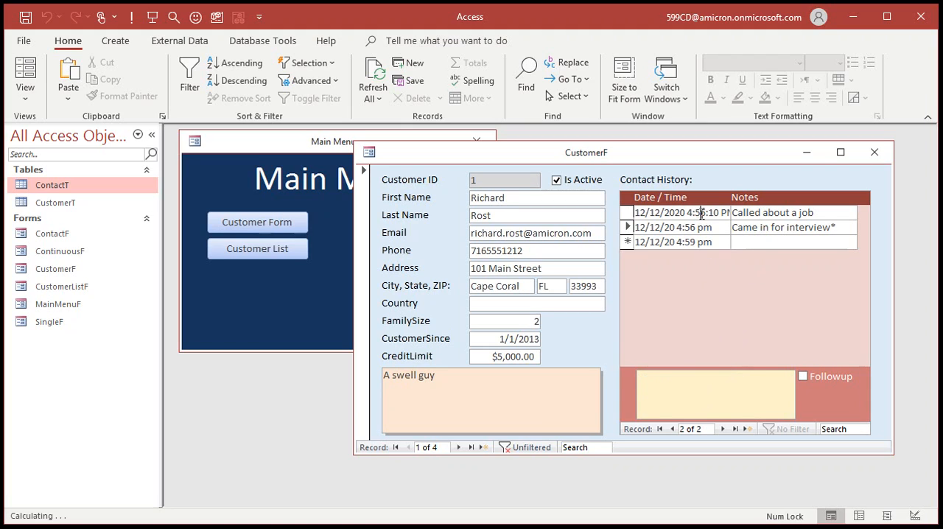
{"action": "left_click", "coordinate": [697, 227]}
{"action": "left_click", "coordinate": [702, 242]}
{"action": "left_click", "coordinate": [703, 228]}
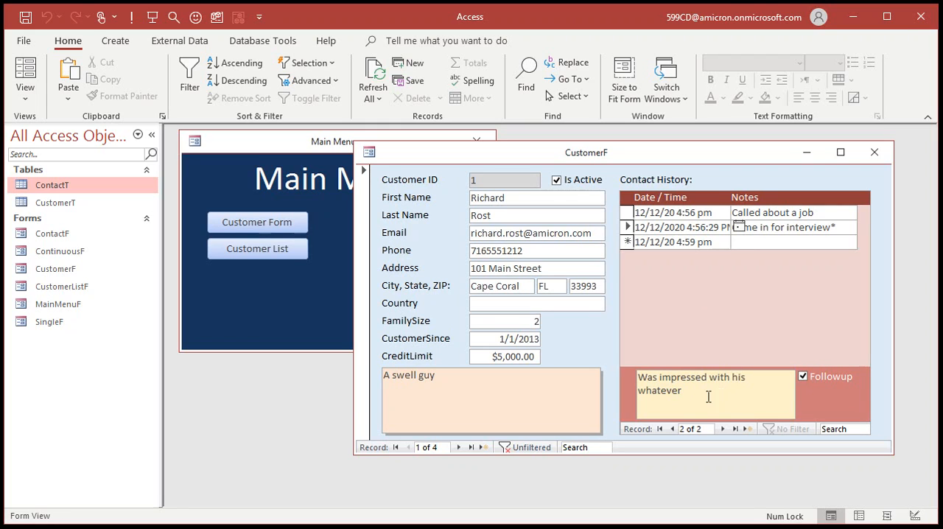
{"action": "left_click", "coordinate": [692, 213]}
{"action": "left_click", "coordinate": [699, 228]}
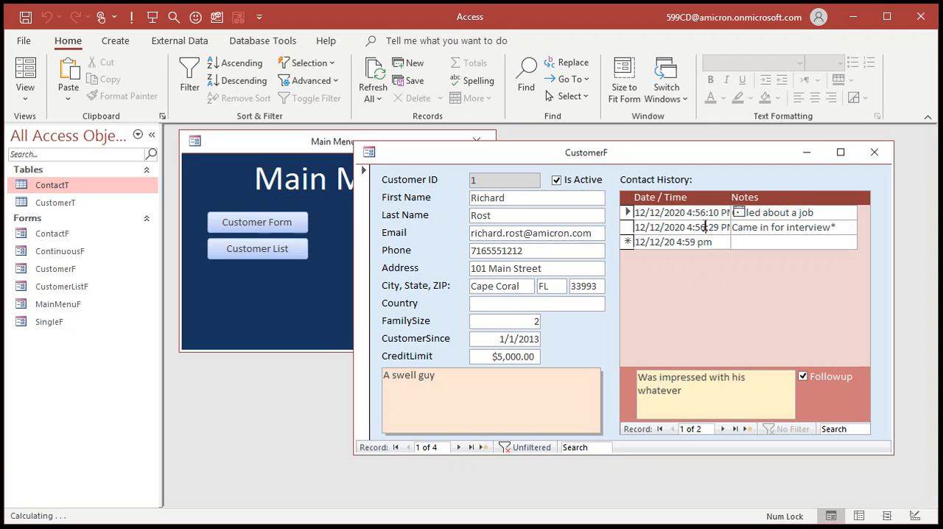
{"action": "left_click", "coordinate": [700, 242]}
{"action": "left_click", "coordinate": [699, 228]}
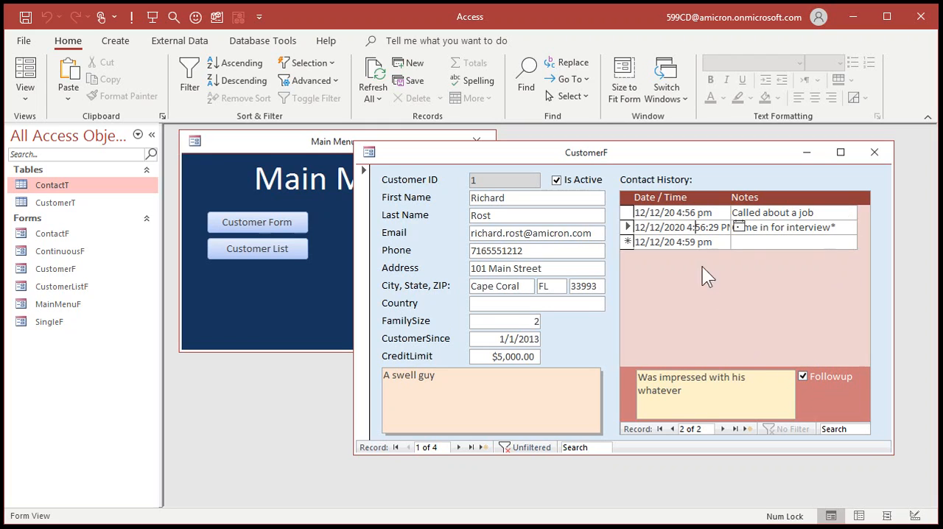
{"action": "left_click", "coordinate": [687, 242]}
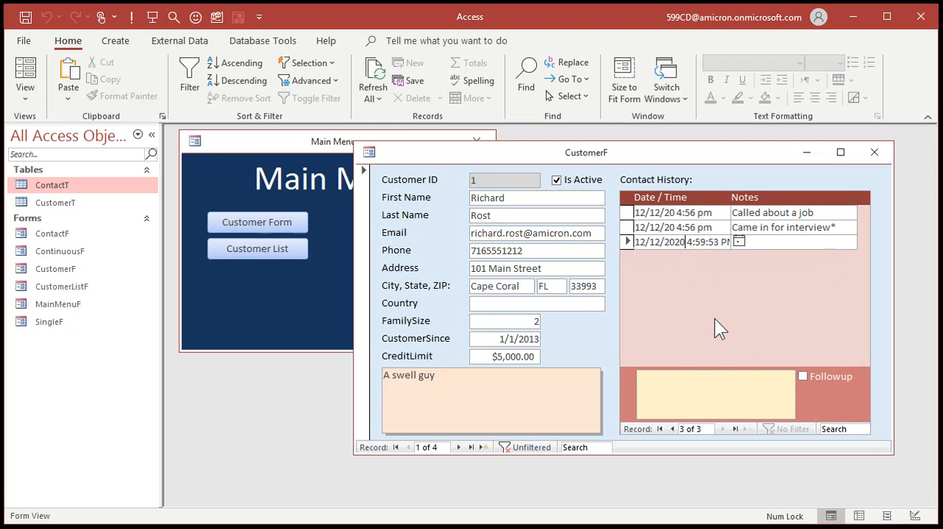
{"action": "left_click", "coordinate": [874, 152]}
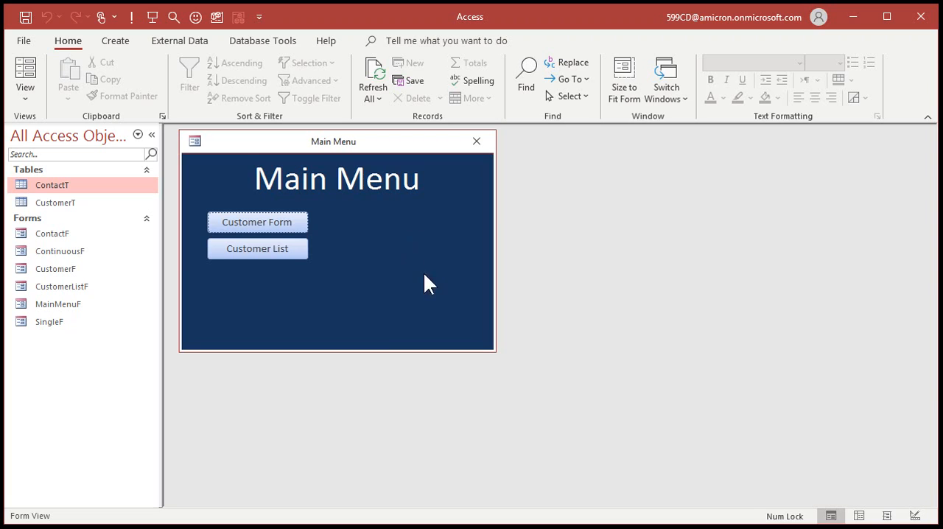
In MainMenuF's Design View, add an unbound text box without a label, about 1.5" wide and 1.7" high, beside the customer buttons
{"action": "right_click", "coordinate": [393, 246]}
{"action": "left_click", "coordinate": [441, 296]}
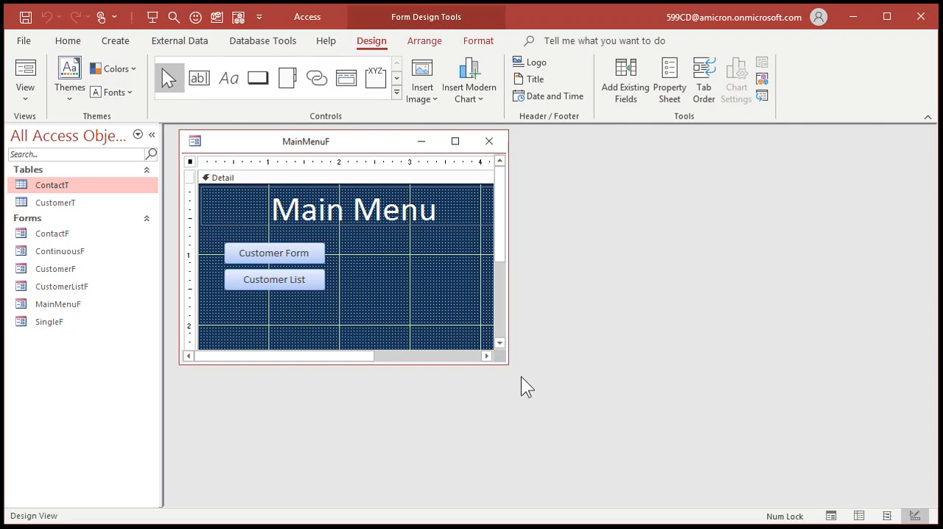
{"action": "left_click_drag", "start_coordinate": [507, 363], "coordinate": [710, 439]}
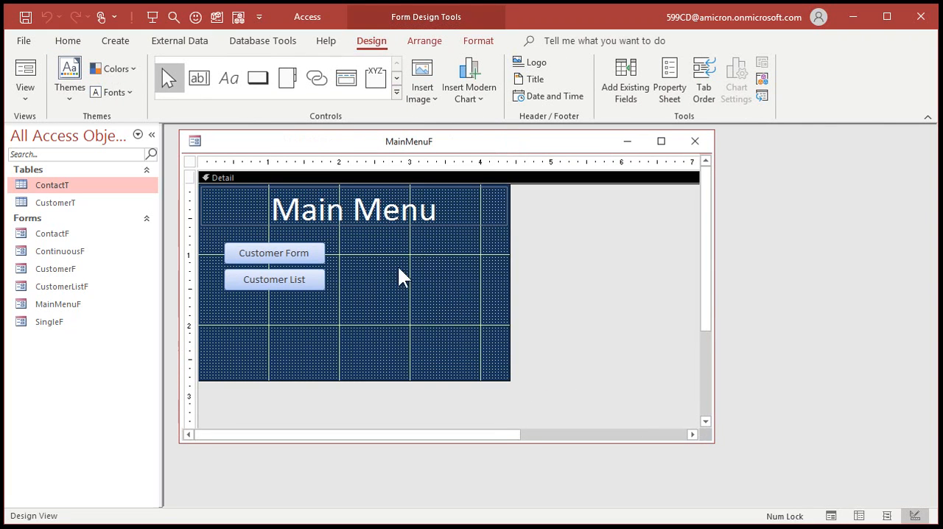
{"action": "left_click", "coordinate": [202, 79]}
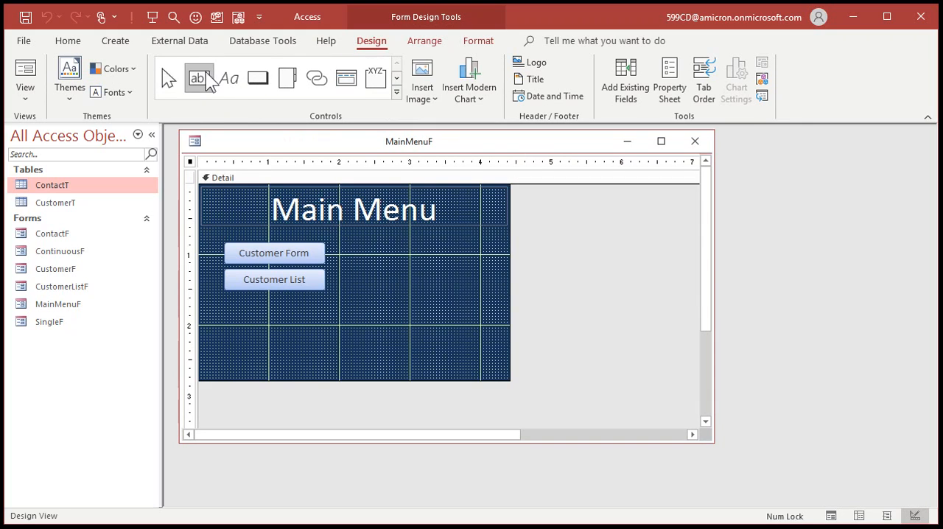
{"action": "left_click", "coordinate": [367, 255]}
{"action": "left_click", "coordinate": [307, 265]}
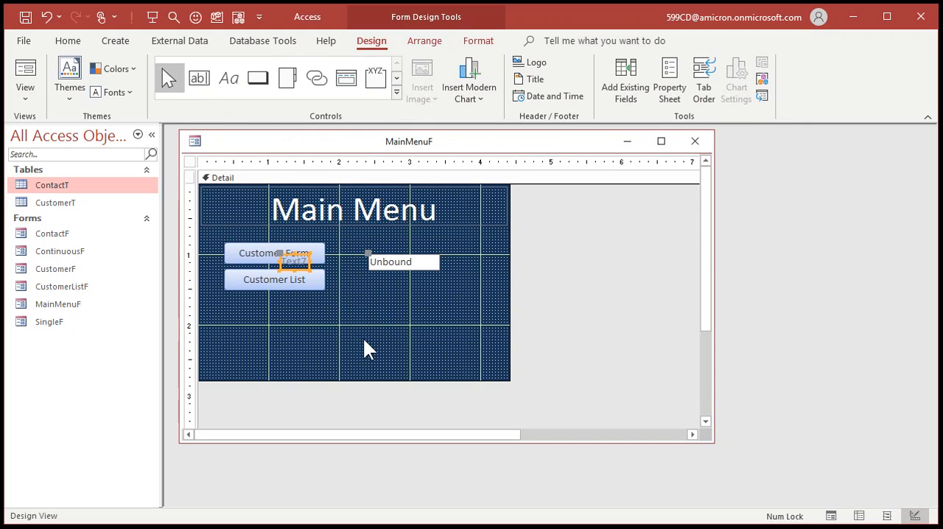
{"action": "key", "text": "Delete"}
{"action": "left_click_drag", "start_coordinate": [406, 270], "coordinate": [491, 363]}
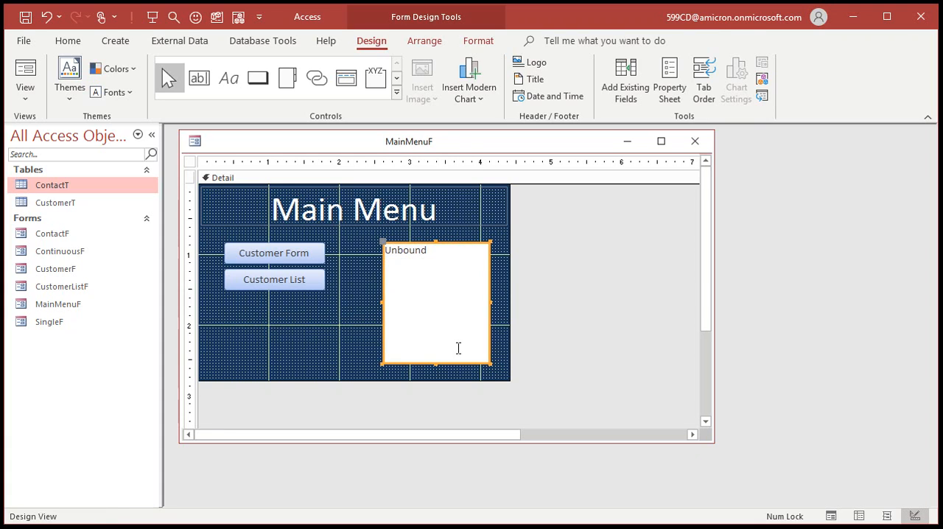
Fill the unbound text box with the grey theme colour Background 1, Darker 25%
{"action": "left_click", "coordinate": [478, 37]}
{"action": "left_click", "coordinate": [217, 90]}
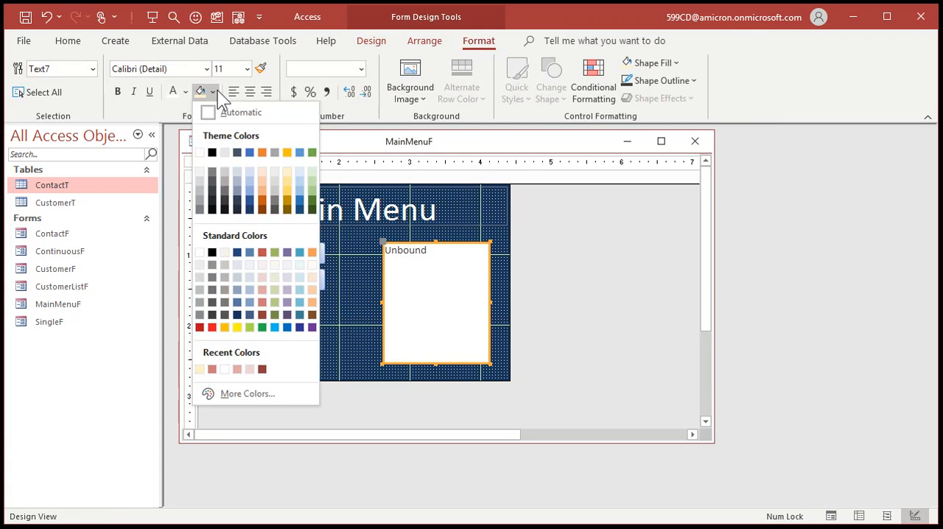
{"action": "left_click", "coordinate": [200, 192]}
{"action": "left_click", "coordinate": [308, 324]}
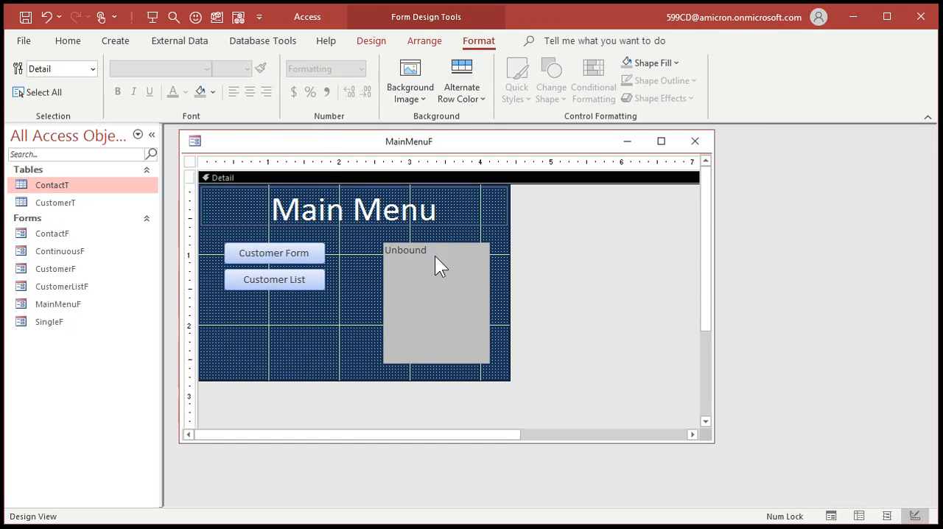
Name the grey unbound text box StatusBox and close the Property Sheet
{"action": "double_click", "coordinate": [412, 287]}
{"action": "left_click", "coordinate": [789, 205]}
{"action": "left_click", "coordinate": [810, 222]}
{"action": "left_click", "coordinate": [724, 223]}
{"action": "type", "text": "StatusBox"}
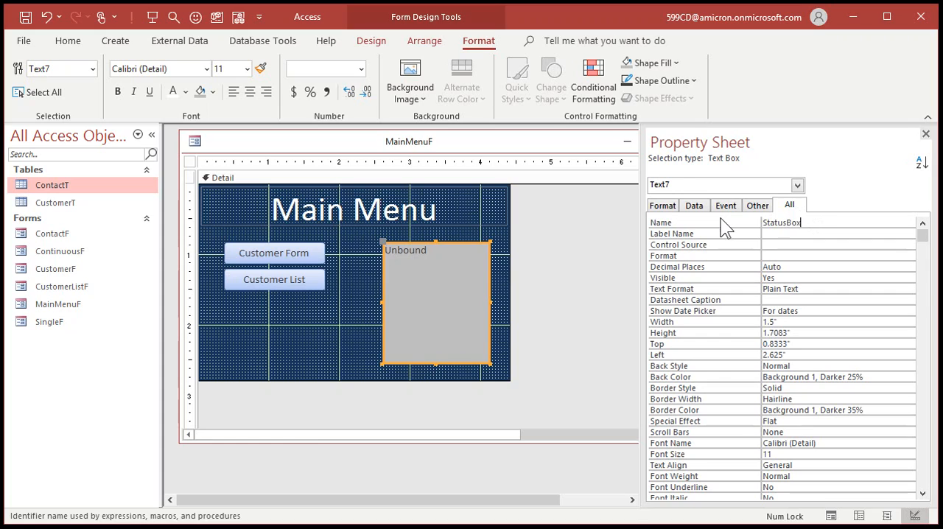
{"action": "key", "text": "Tab"}
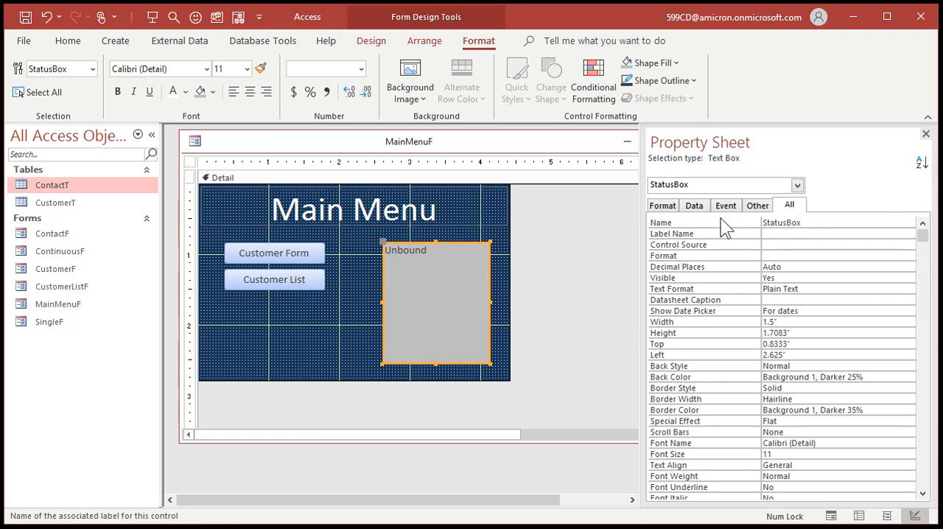
{"action": "left_click", "coordinate": [925, 133]}
{"action": "left_click", "coordinate": [298, 330]}
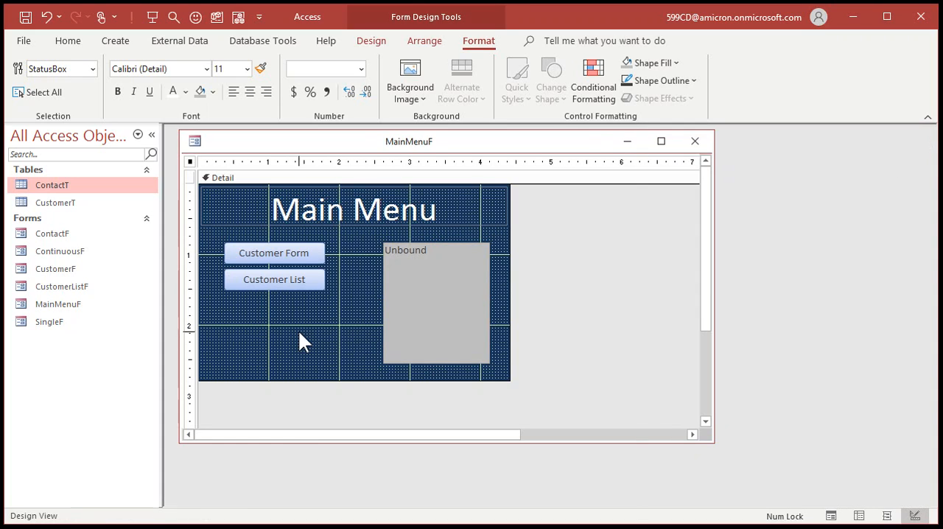
Add a command button below Customer List without using the wizard, and widen it to about 1.42" to match the buttons above
{"action": "left_click", "coordinate": [372, 44]}
{"action": "left_click", "coordinate": [256, 78]}
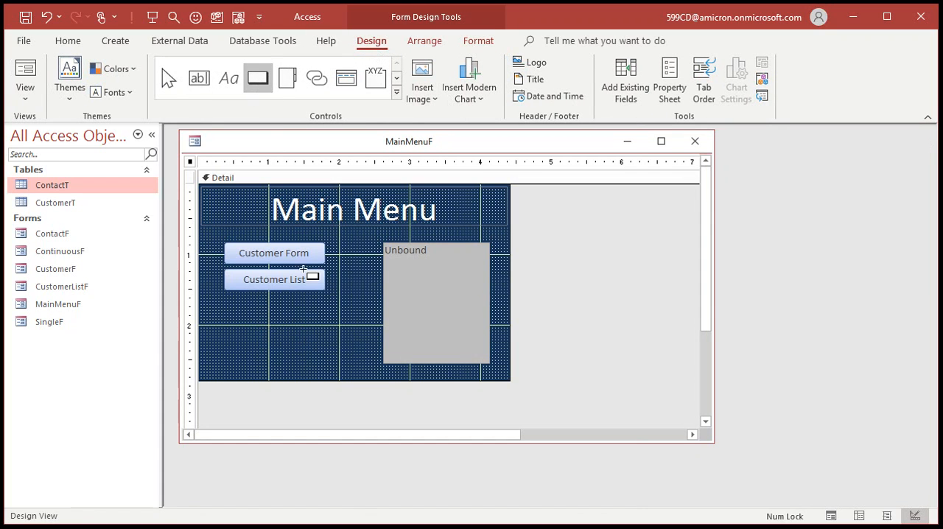
{"action": "left_click", "coordinate": [225, 329]}
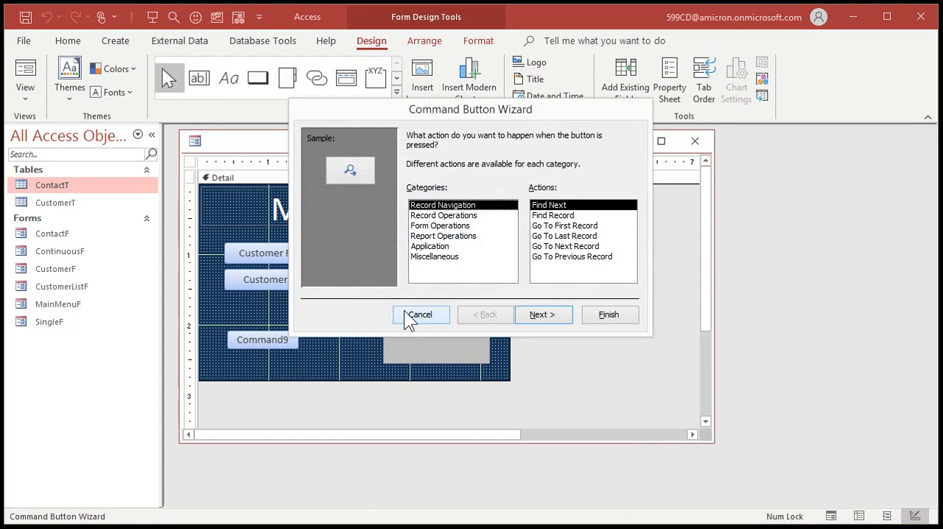
{"action": "left_click", "coordinate": [405, 315]}
{"action": "left_click", "coordinate": [324, 361]}
{"action": "left_click", "coordinate": [265, 343]}
{"action": "left_click_drag", "start_coordinate": [299, 339], "coordinate": [324, 340]}
{"action": "left_click_drag", "start_coordinate": [228, 340], "coordinate": [225, 339]}
{"action": "left_click", "coordinate": [331, 324]}
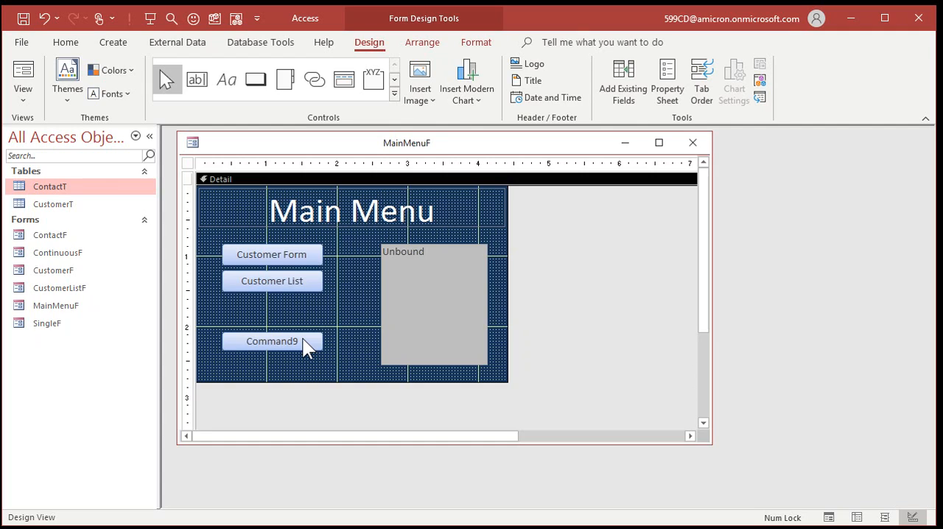
Change the new command button's caption to "Hello World"
{"action": "left_click", "coordinate": [308, 348]}
{"action": "left_click_drag", "start_coordinate": [248, 345], "coordinate": [315, 342]}
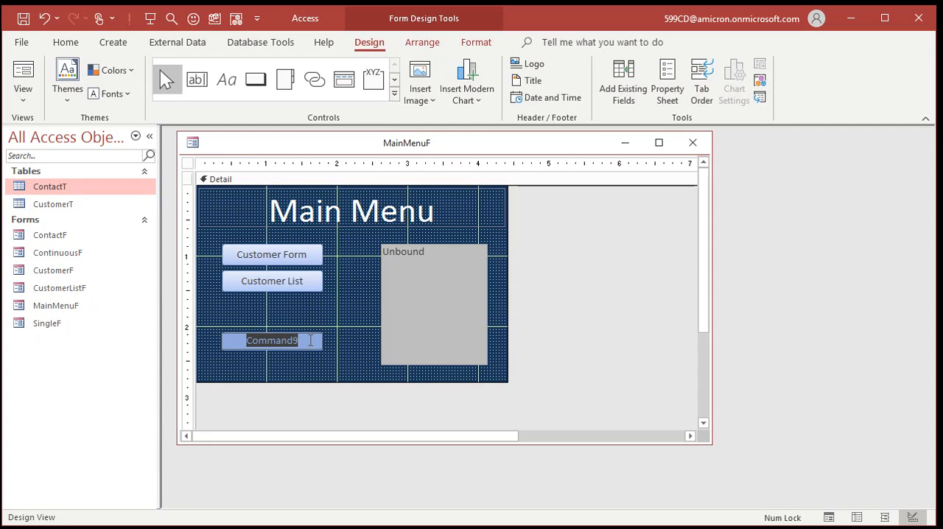
{"action": "type", "text": "Hello World"}
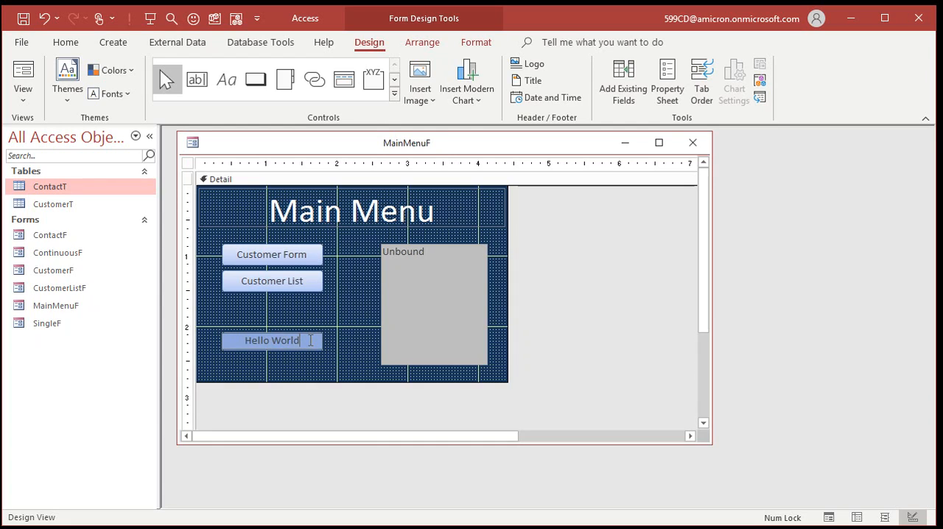
{"action": "key", "text": "Return"}
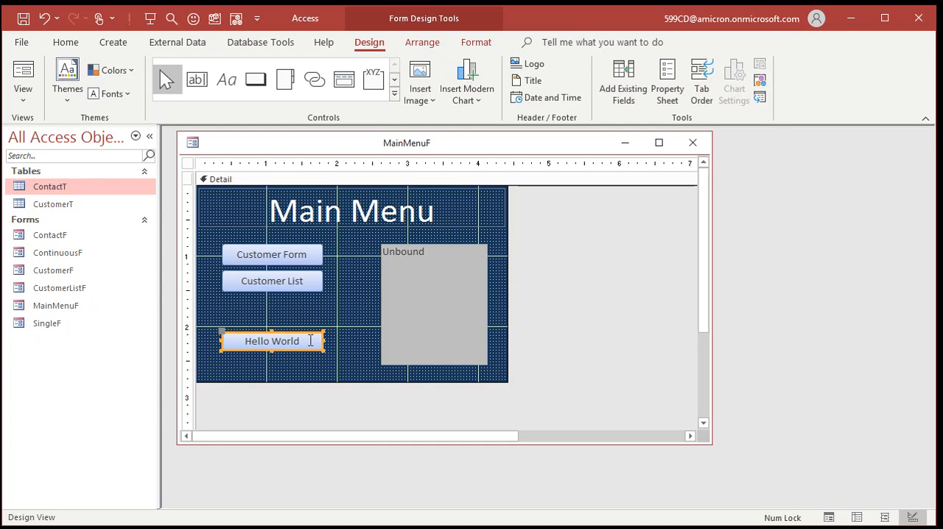
{"action": "left_click", "coordinate": [315, 304]}
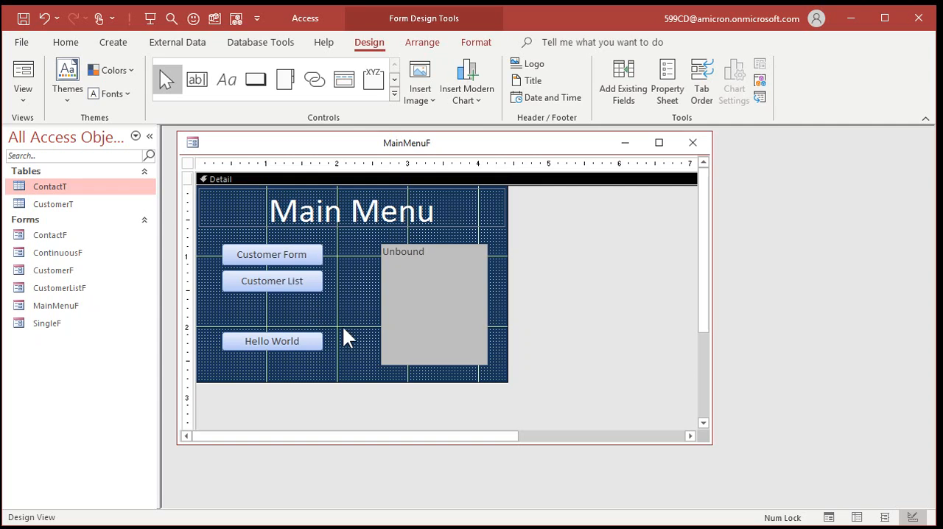
Name the Hello World command button HelloWorldBtn
{"action": "double_click", "coordinate": [284, 340]}
{"action": "double_click", "coordinate": [816, 223]}
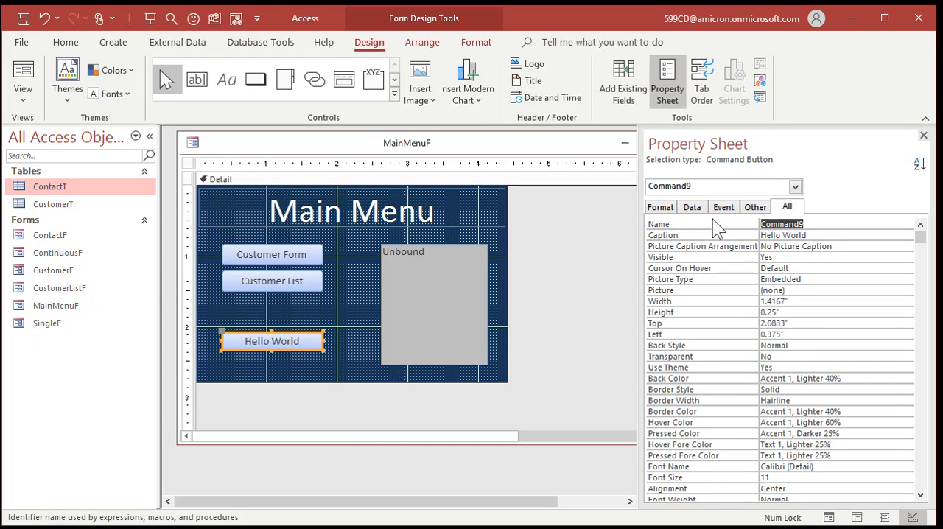
{"action": "type", "text": "HelloWorldBtn"}
{"action": "key", "text": "Return"}
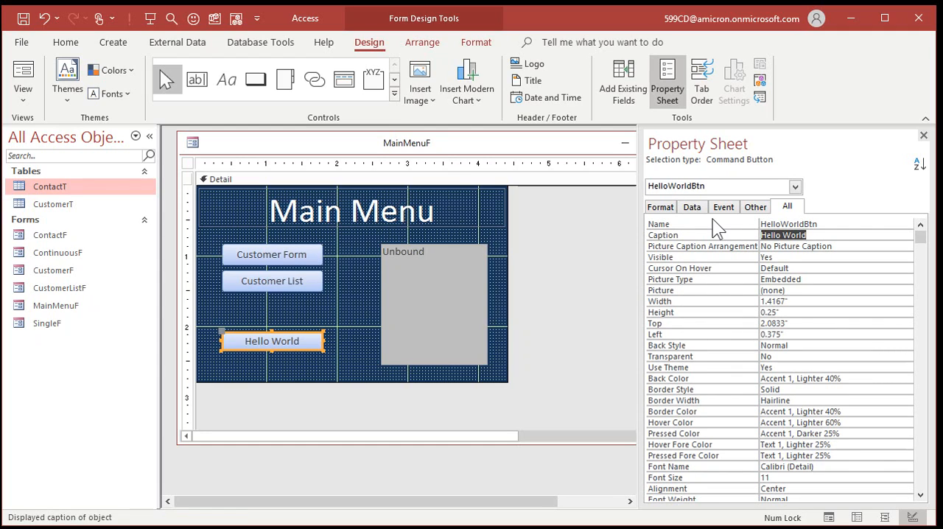
{"action": "left_click", "coordinate": [353, 324]}
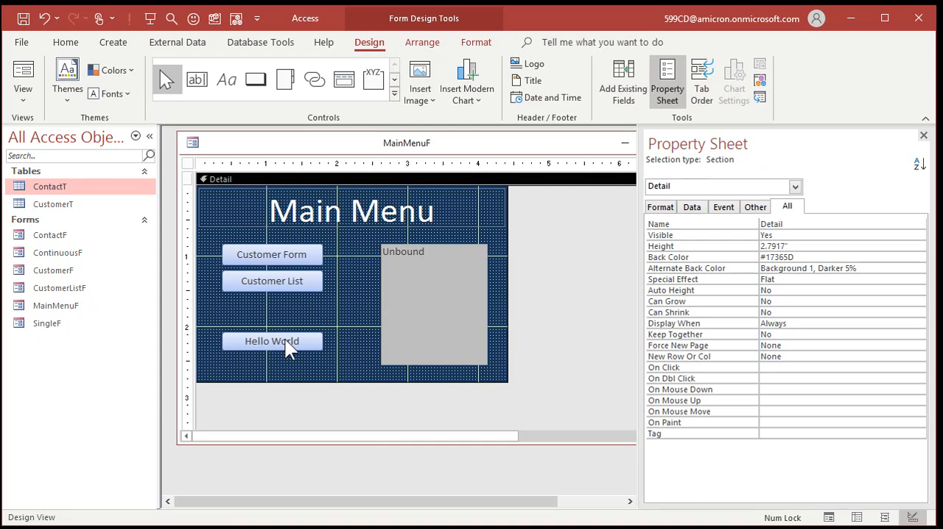
Create a click event procedure for HelloWorldBtn that runs MsgBox "Hello World!"
{"action": "right_click", "coordinate": [286, 340]}
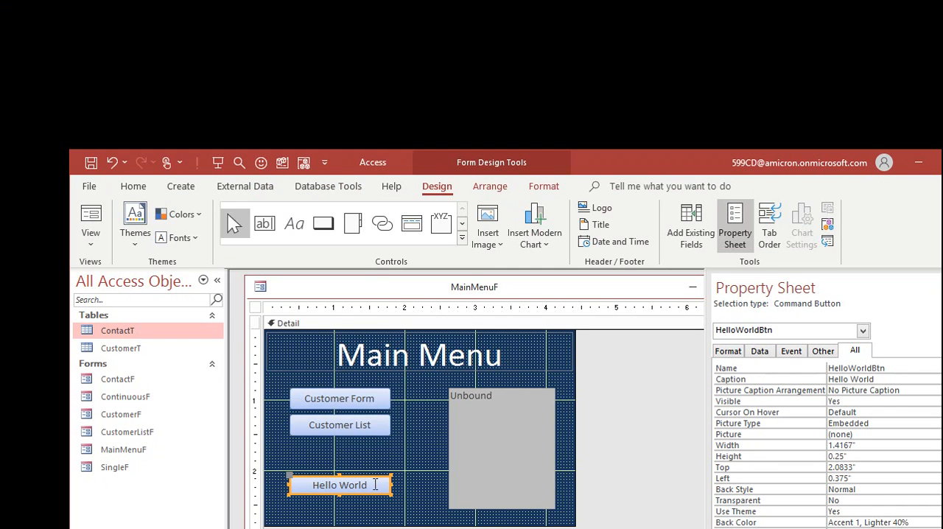
{"action": "right_click", "coordinate": [374, 483]}
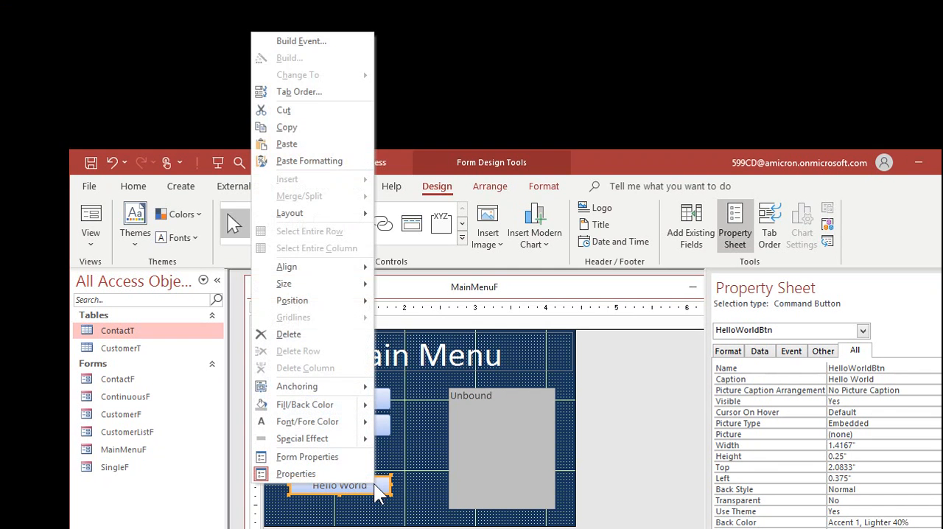
{"action": "left_click", "coordinate": [341, 44]}
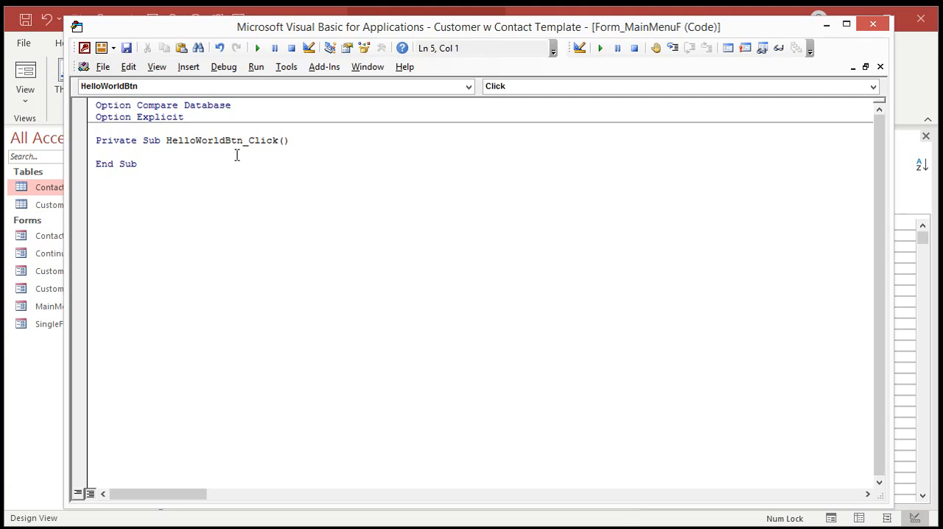
{"action": "key", "text": "Return"}
{"action": "key", "text": "Tab"}
{"action": "type", "text": "m"}
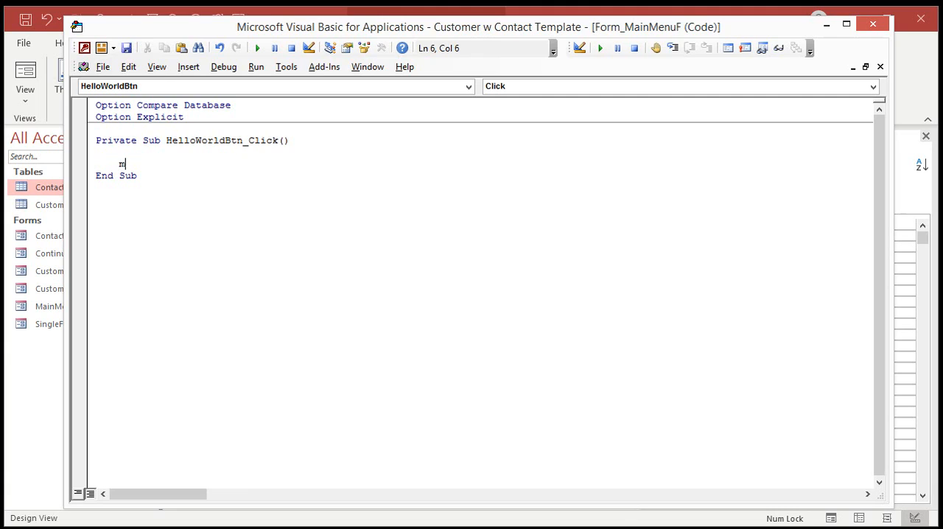
{"action": "type", "text": "sgbox \"Hell"}
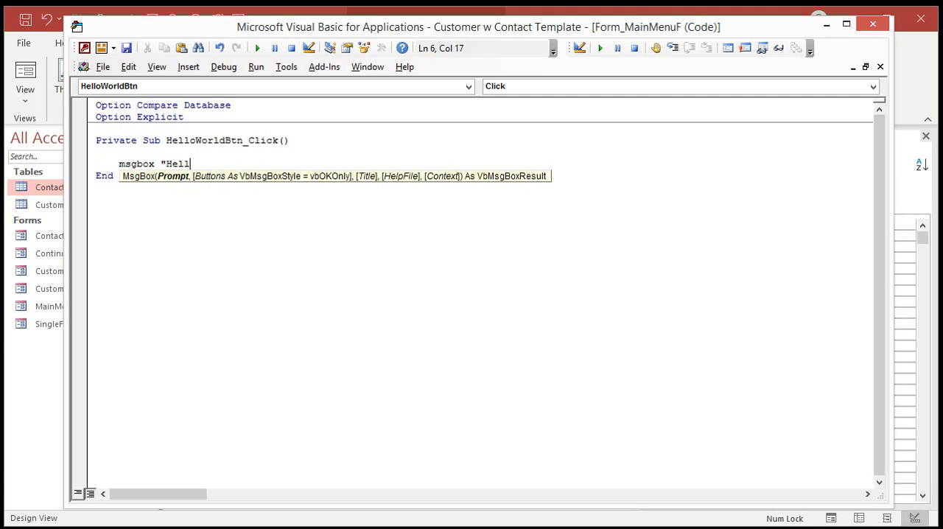
{"action": "type", "text": "o World!"}
{"action": "key", "text": "Return"}
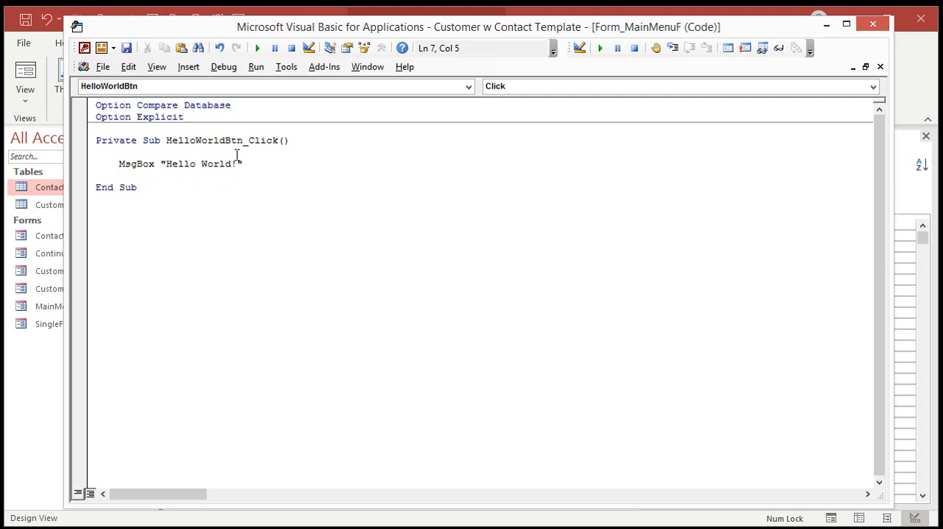
Return to the form designer, close the Property Sheet, and reopen MainMenuF in Form view
{"action": "left_click", "coordinate": [28, 368]}
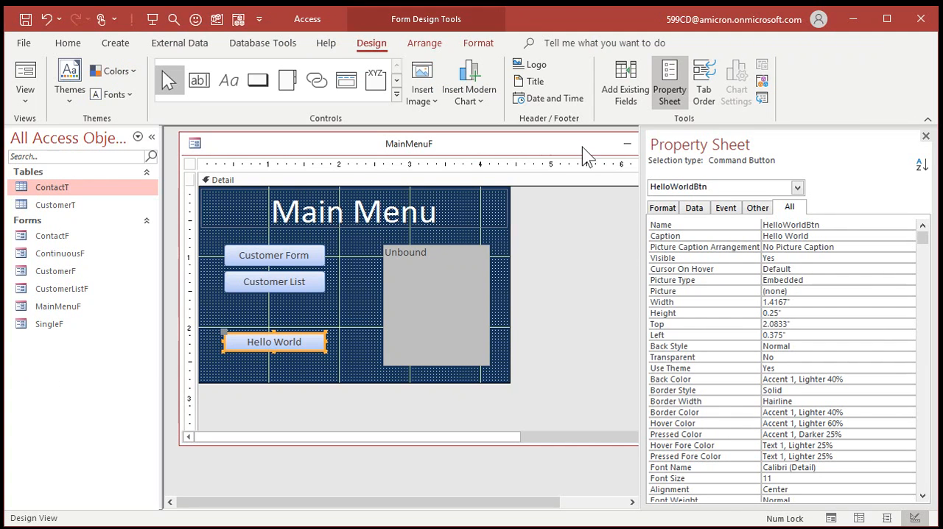
{"action": "left_click", "coordinate": [925, 136]}
{"action": "left_click", "coordinate": [695, 144]}
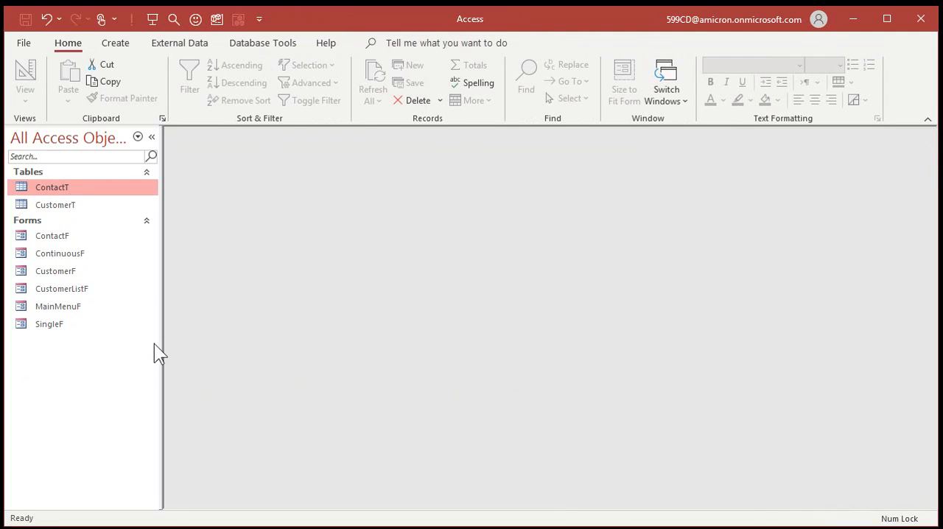
{"action": "double_click", "coordinate": [51, 307]}
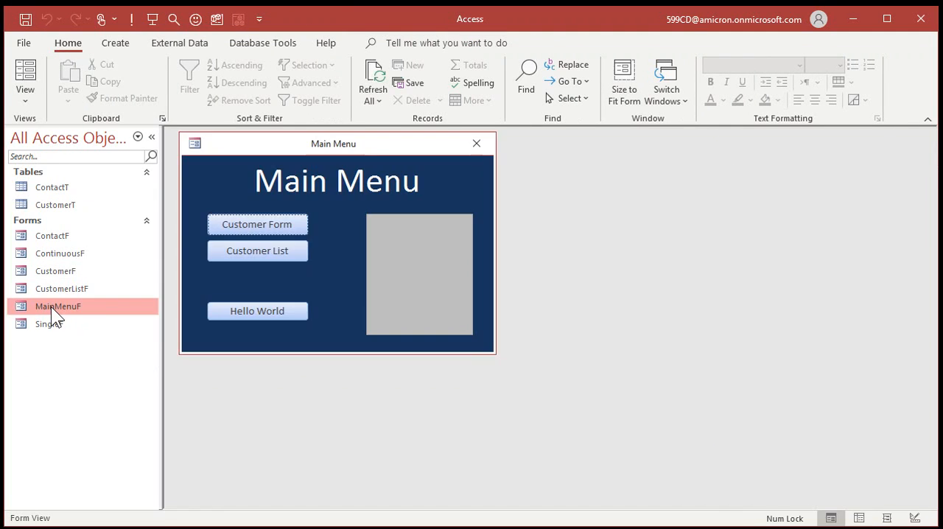
Test the Hello World button, moving its message box clear of the form before dismissing it
{"action": "left_click", "coordinate": [265, 314]}
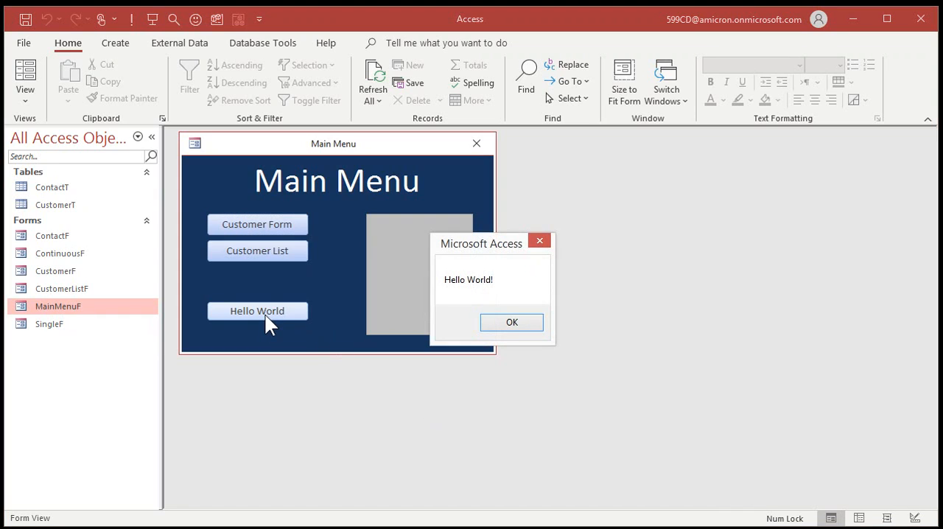
{"action": "left_click_drag", "start_coordinate": [483, 243], "coordinate": [564, 216]}
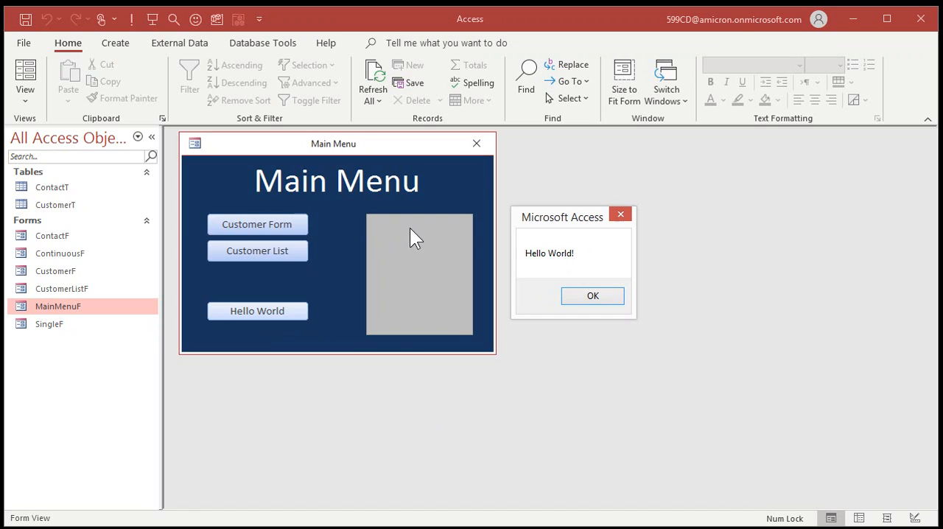
{"action": "left_click", "coordinate": [604, 293]}
In MainMenuF's code module, declare Private Sub Status(S As String) above HelloWorldBtn_Click
{"action": "key", "text": "alt+F11"}
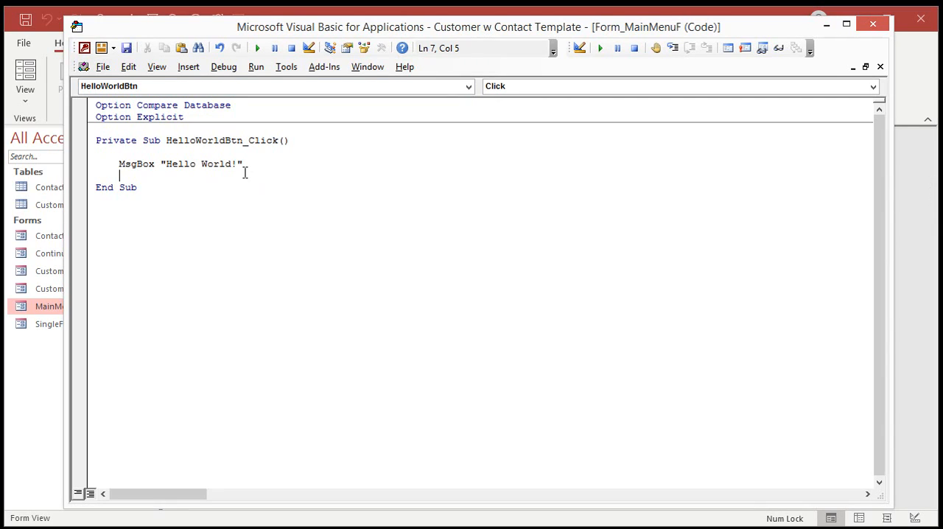
{"action": "left_click_drag", "start_coordinate": [119, 164], "coordinate": [277, 163]}
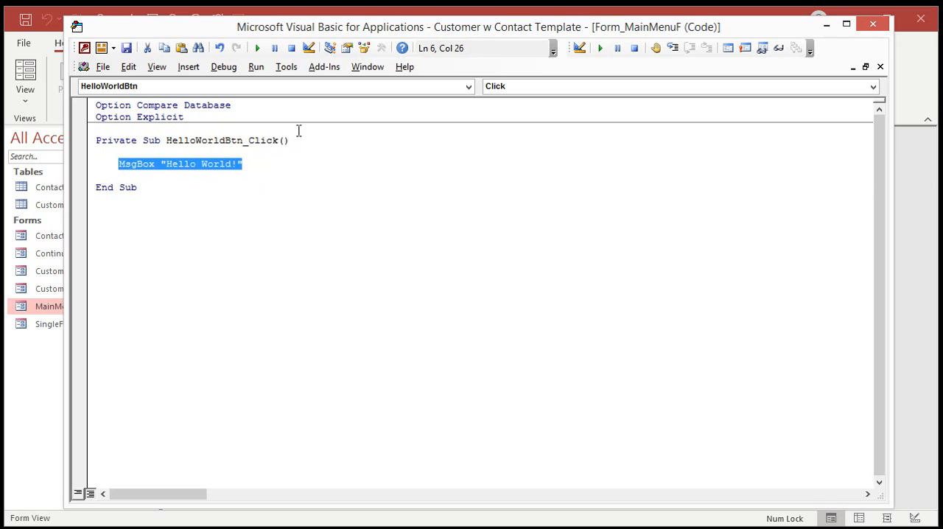
{"action": "left_click", "coordinate": [299, 131]}
{"action": "key", "text": "Return"}
{"action": "key", "text": "Return"}
{"action": "key", "text": "Return"}
{"action": "key", "text": "Up"}
{"action": "key", "text": "Up"}
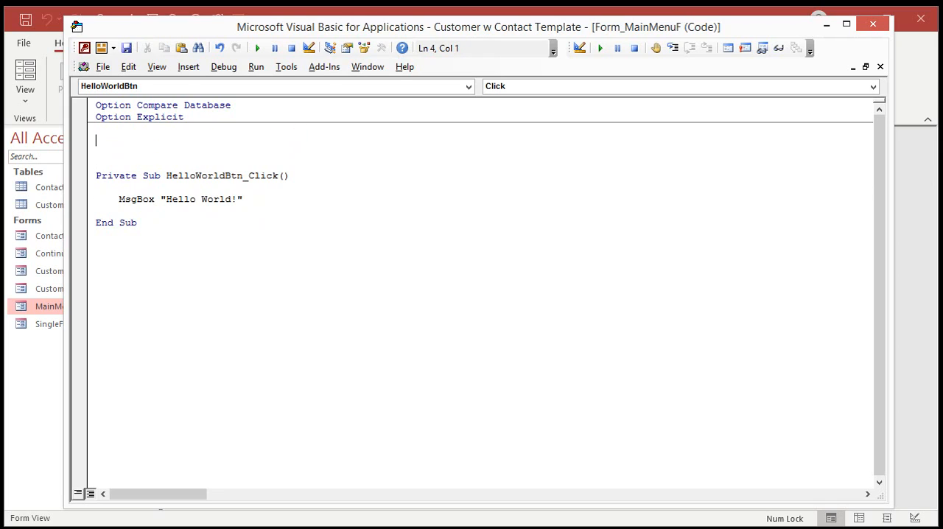
{"action": "type", "text": "private sub Status ("}
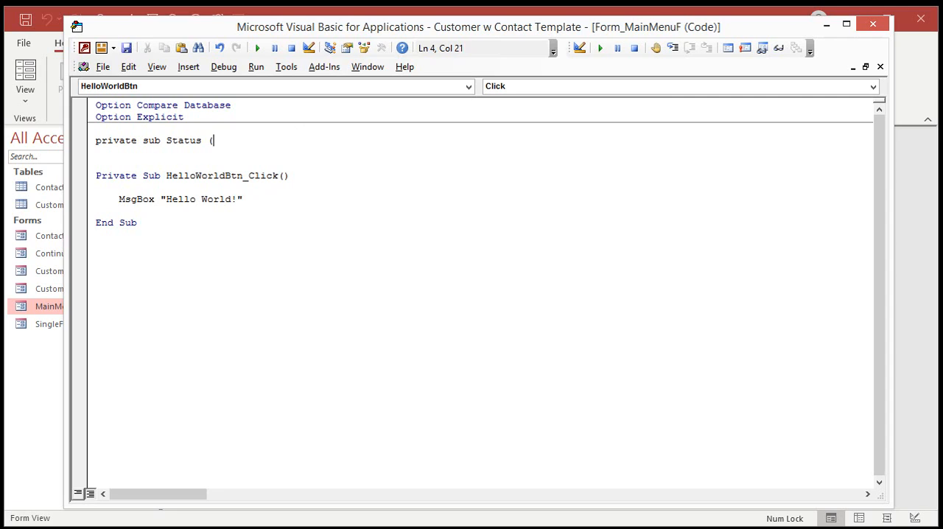
{"action": "type", "text": "S as String)"}
{"action": "key", "text": "Return"}
{"action": "key", "text": "Return"}
Enter the line StatusBox = S & vbNewLine & StatusBox in the body of the Status sub
{"action": "key", "text": "Up"}
{"action": "key", "text": "Tab"}
{"action": "type", "text": "statusbox"}
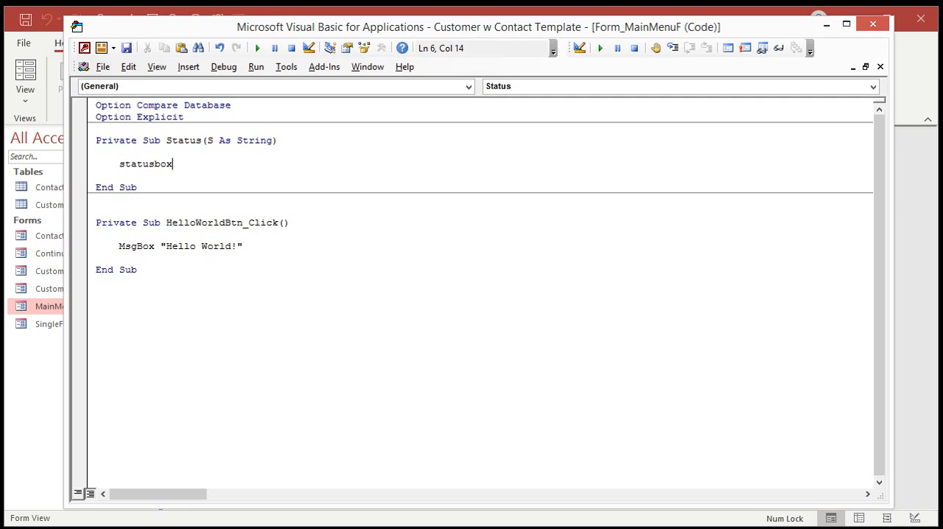
{"action": "type", "text": " = s & vbnewline & statusbox"}
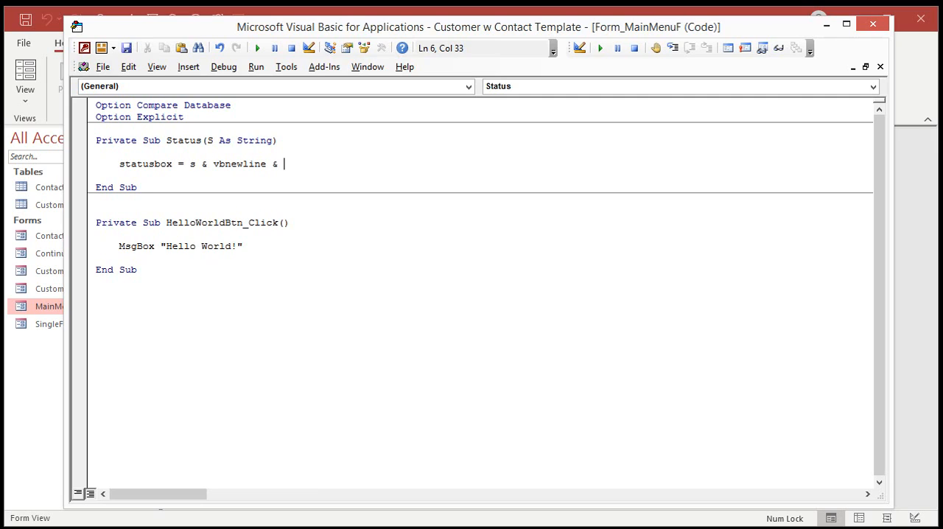
Add a DoEvents line to the Status sub and delete the spare blank line above HelloWorldBtn_Click
{"action": "key", "text": "Return"}
{"action": "type", "text": "doevents"}
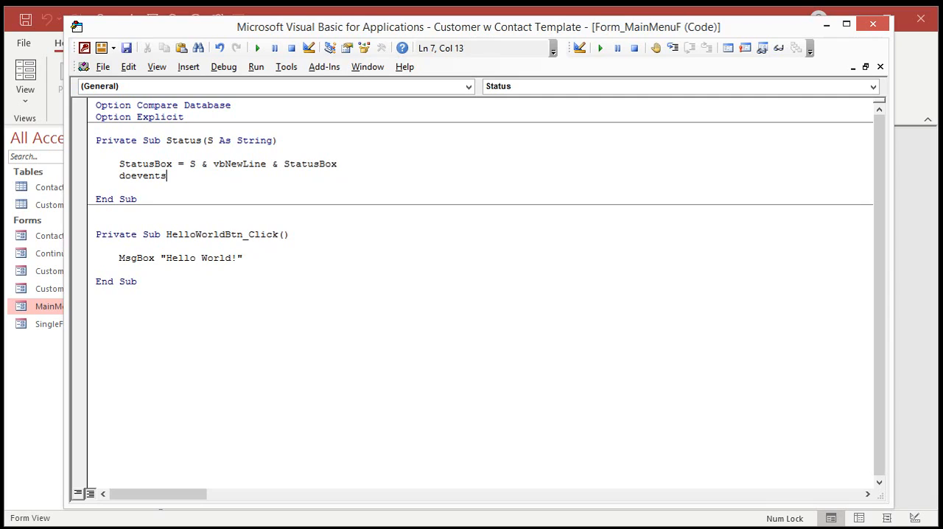
{"action": "key", "text": "Down"}
{"action": "left_click", "coordinate": [273, 218]}
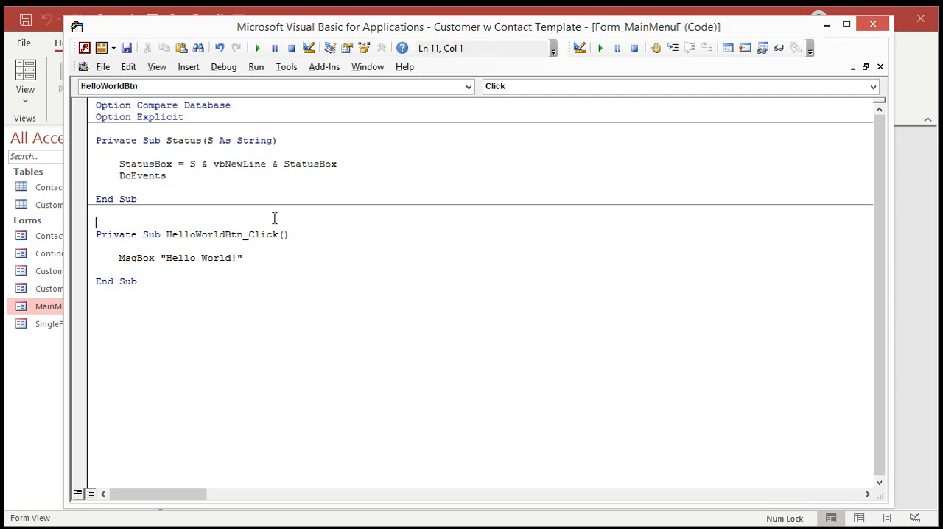
{"action": "key", "text": "Delete"}
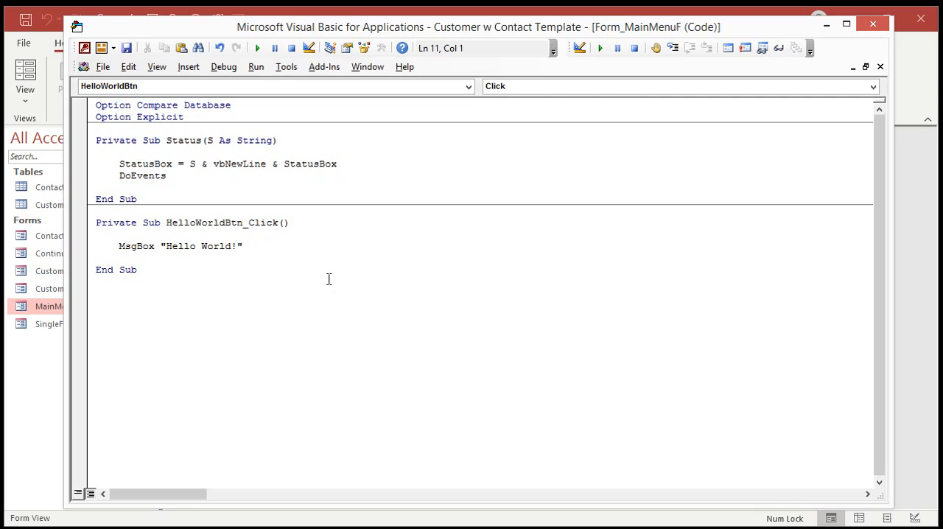
Review the Status sub's name, its S parameter, each part of the StatusBox assignment, and the DoEvents line
{"action": "double_click", "coordinate": [189, 140]}
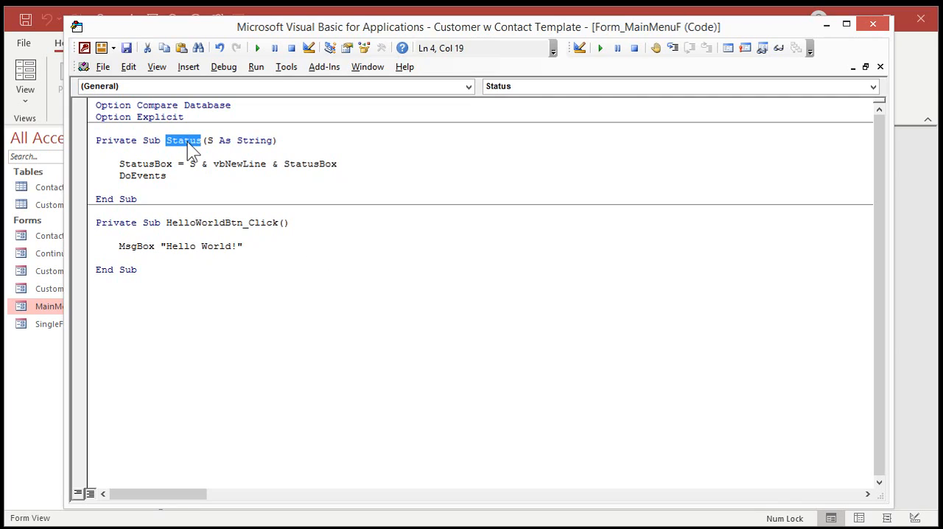
{"action": "double_click", "coordinate": [210, 141]}
{"action": "double_click", "coordinate": [161, 164]}
{"action": "left_click", "coordinate": [195, 164]}
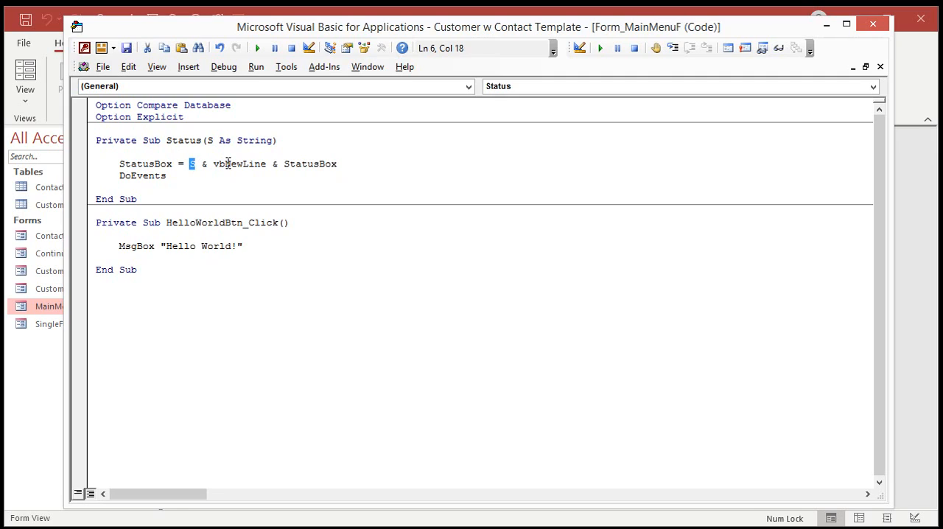
{"action": "double_click", "coordinate": [227, 164]}
{"action": "double_click", "coordinate": [310, 164]}
{"action": "double_click", "coordinate": [159, 176]}
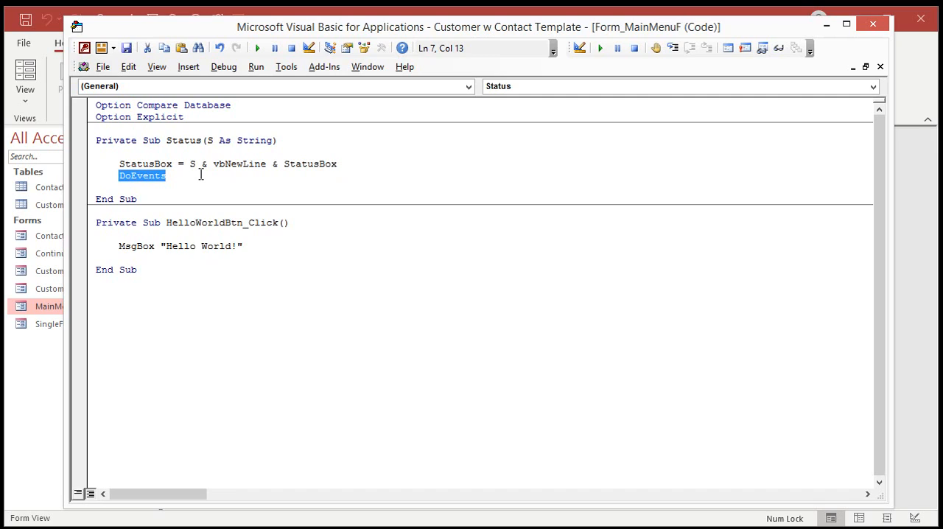
Replace MsgBox with Status in the "Hello World!" line of HelloWorldBtn_Click
{"action": "left_click_drag", "start_coordinate": [118, 246], "coordinate": [288, 247]}
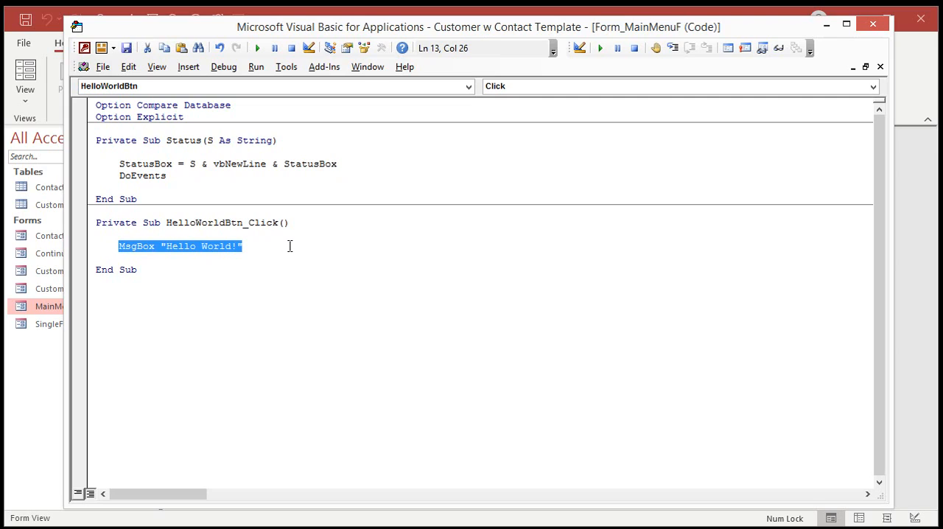
{"action": "left_click", "coordinate": [290, 246]}
{"action": "double_click", "coordinate": [124, 246]}
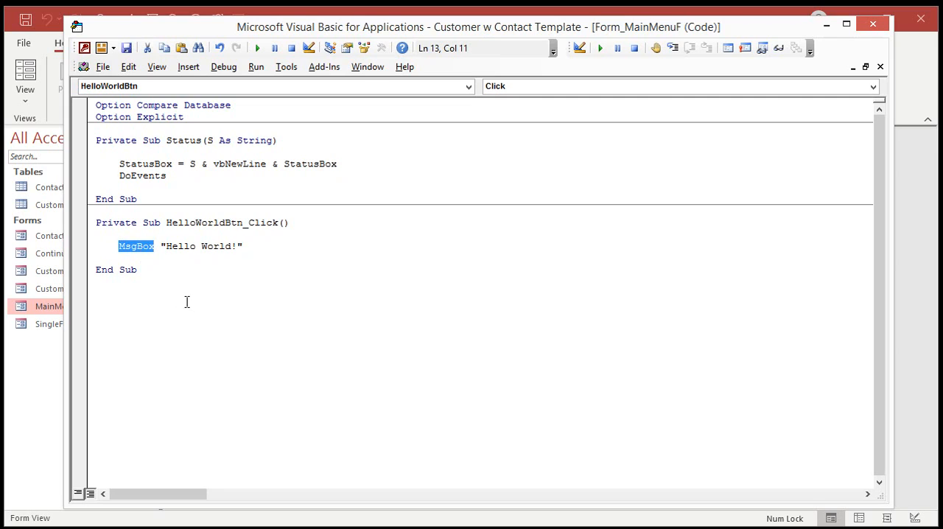
{"action": "type", "text": "status"}
{"action": "key", "text": "Down"}
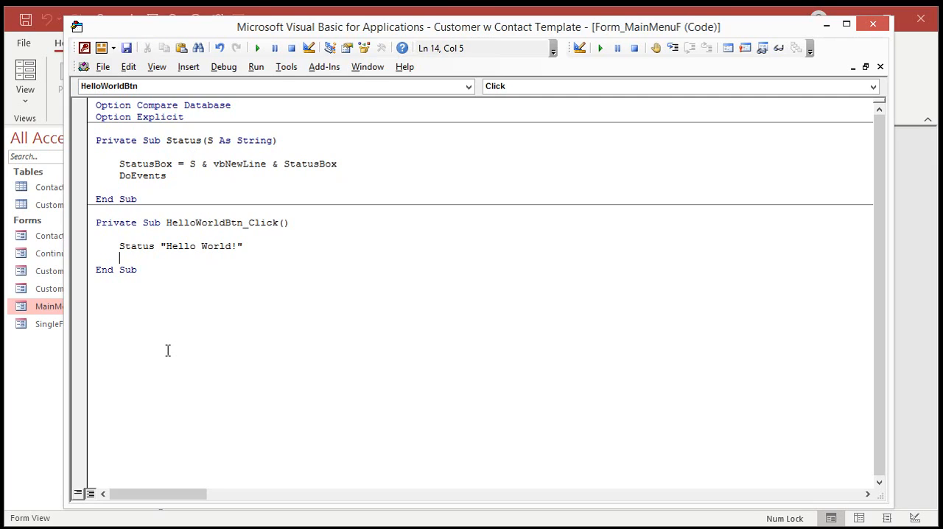
Return to the open Main Menu form and run the Hello World button five times to test the status box
{"action": "left_click", "coordinate": [930, 335]}
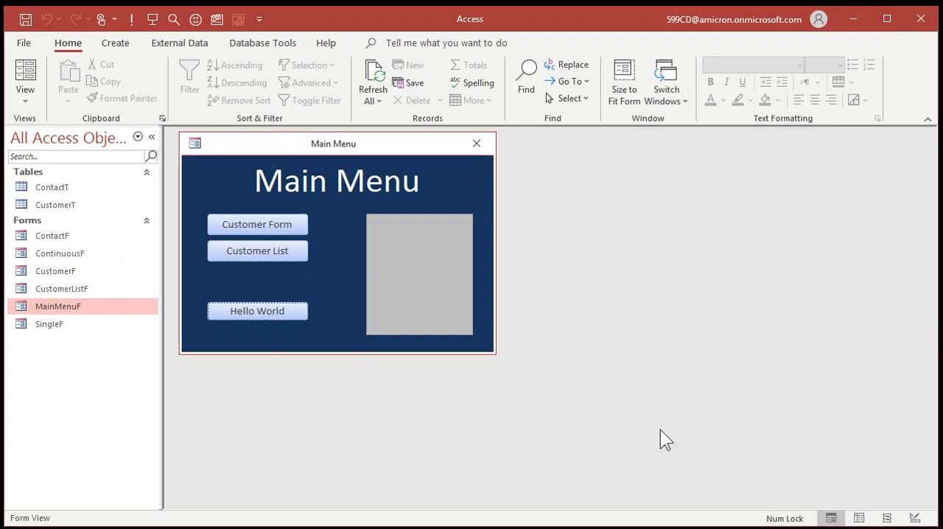
{"action": "left_click", "coordinate": [263, 313]}
{"action": "left_click", "coordinate": [258, 314]}
{"action": "left_click", "coordinate": [257, 308]}
{"action": "left_click", "coordinate": [257, 308]}
{"action": "left_click", "coordinate": [257, 308]}
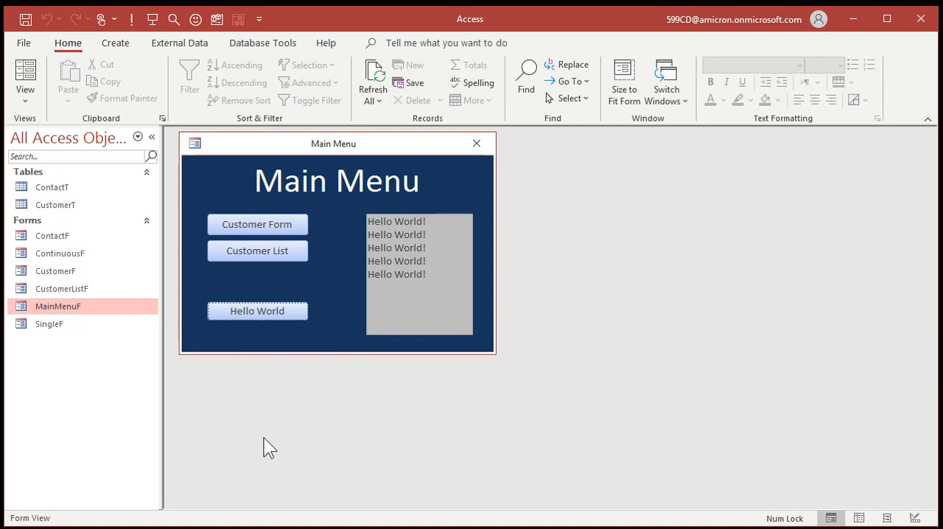
Prefix the message in the Status sub's StatusBox assignment with Format(Now(), "hh:nn") & ": " & before S
{"action": "key", "text": "alt+F11"}
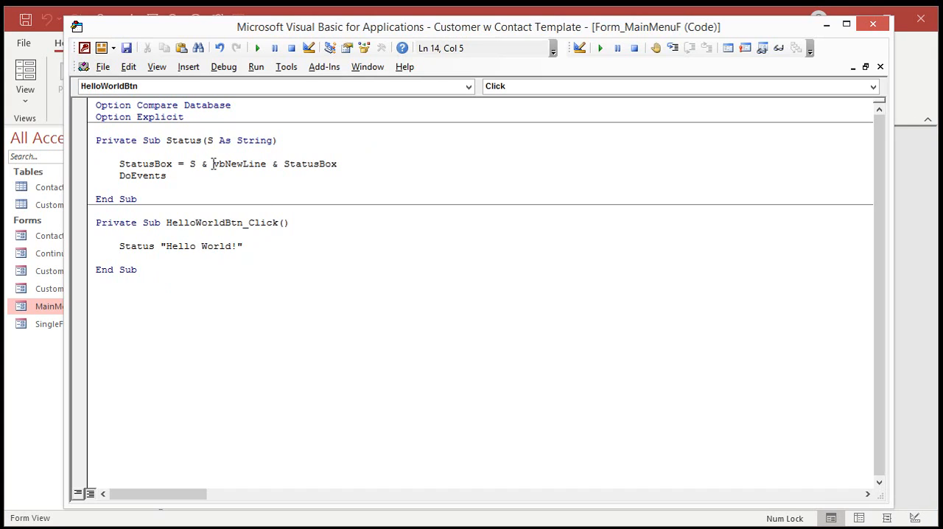
{"action": "left_click", "coordinate": [191, 163]}
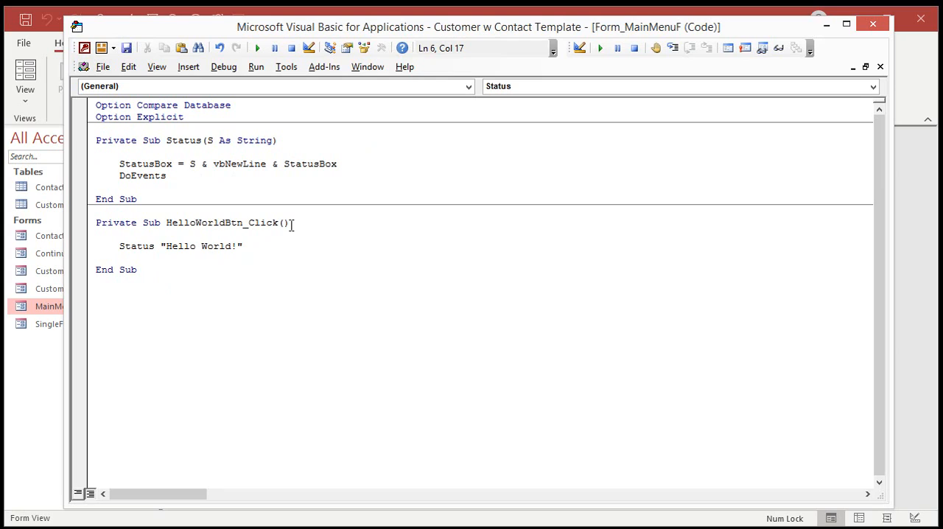
{"action": "type", "text": "format(\""}
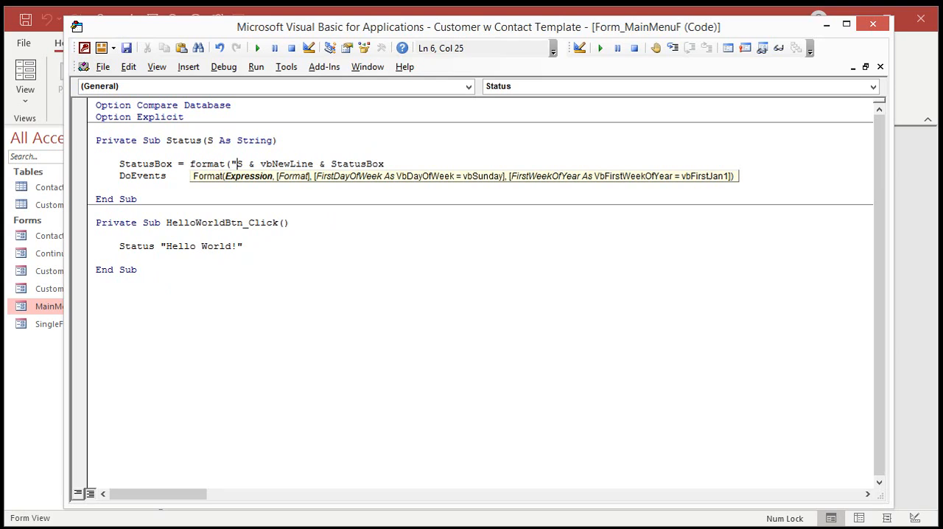
{"action": "key", "text": "Left"}
{"action": "type", "text": "Now(),"}
{"action": "key", "text": "Right"}
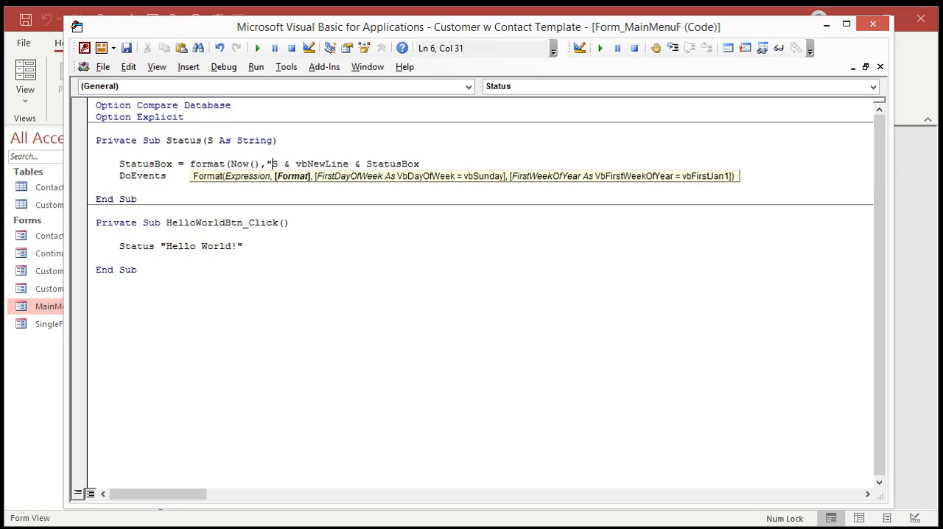
{"action": "type", "text": "hh:nn\""}
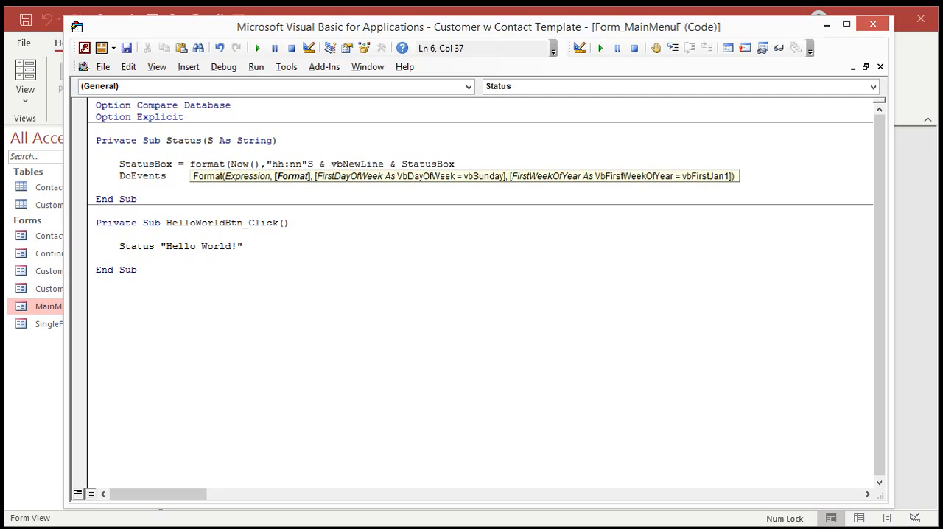
{"action": "type", "text": ") & \": \" &"}
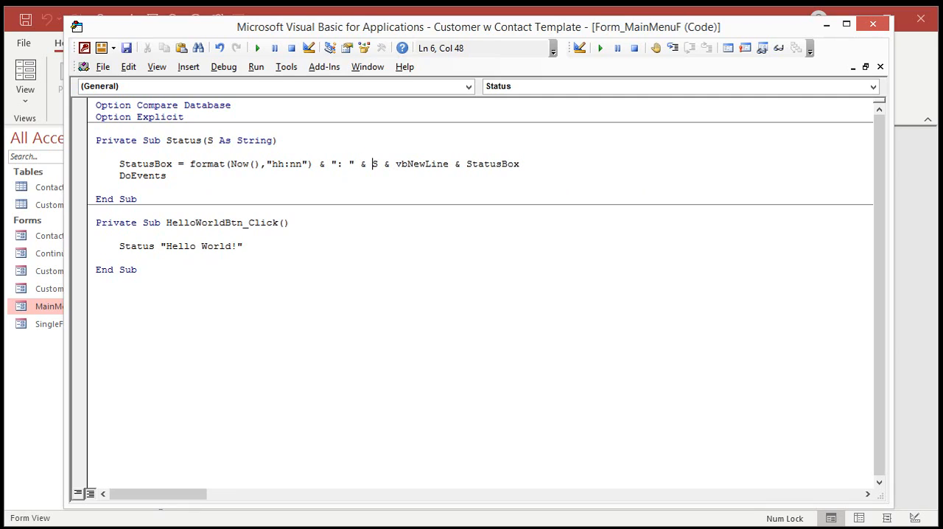
{"action": "left_click", "coordinate": [315, 233]}
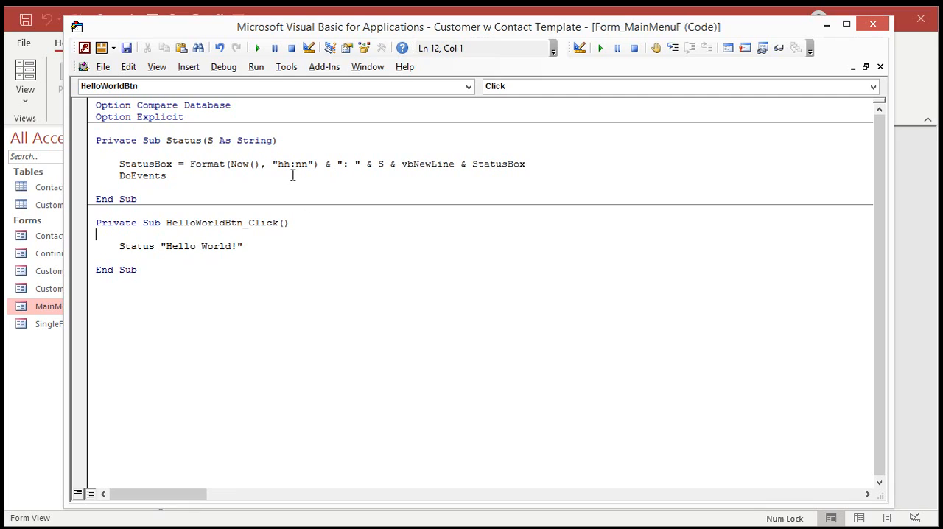
Return to the open Main Menu form and run the Hello World button five times to test the time prefix
{"action": "left_click", "coordinate": [913, 334]}
{"action": "left_click", "coordinate": [274, 303]}
{"action": "left_click", "coordinate": [271, 308]}
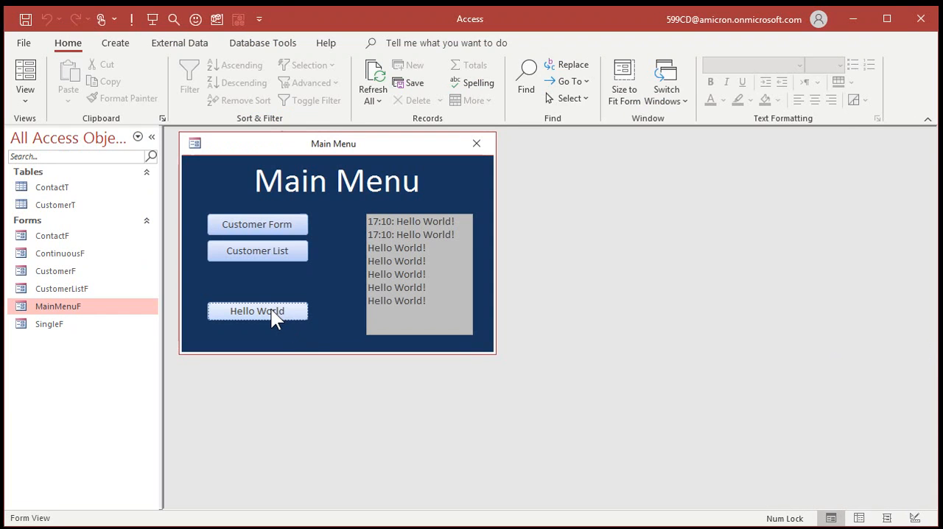
{"action": "left_click", "coordinate": [271, 309]}
{"action": "left_click", "coordinate": [271, 309]}
{"action": "left_click", "coordinate": [271, 308]}
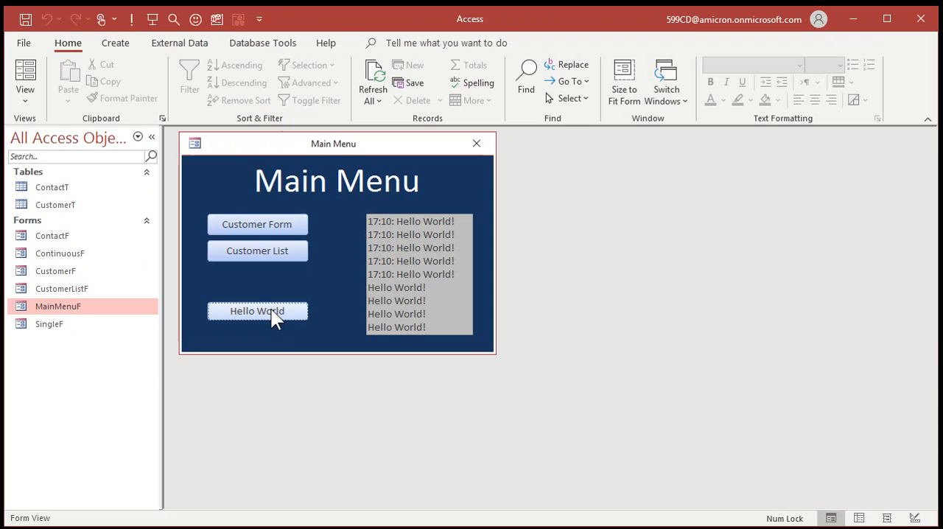
Remove the Format(Now(), "hh:nn") & ": " & prefix from the StatusBox assignment in the Status sub
{"action": "key", "text": "alt+Tab"}
{"action": "left_click", "coordinate": [326, 255]}
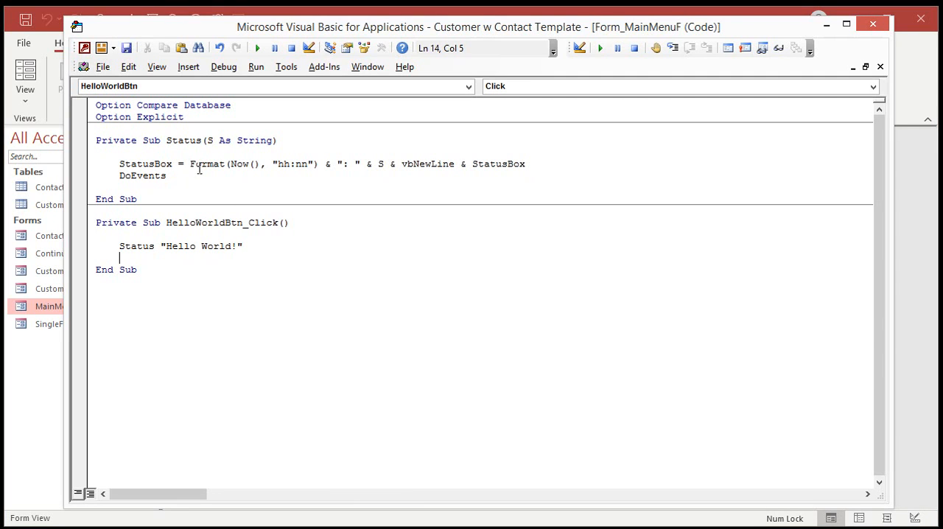
{"action": "left_click_drag", "start_coordinate": [190, 163], "coordinate": [381, 164]}
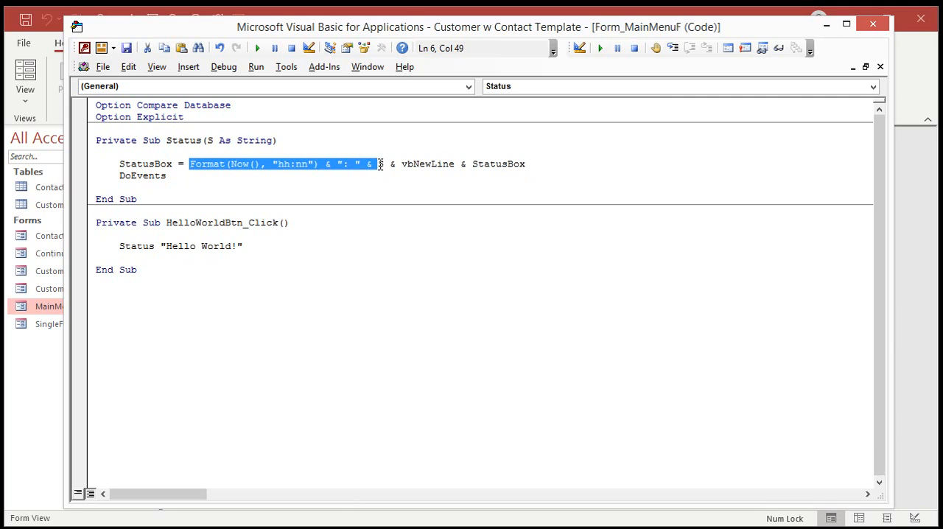
{"action": "key", "text": "Delete"}
{"action": "left_click", "coordinate": [398, 294]}
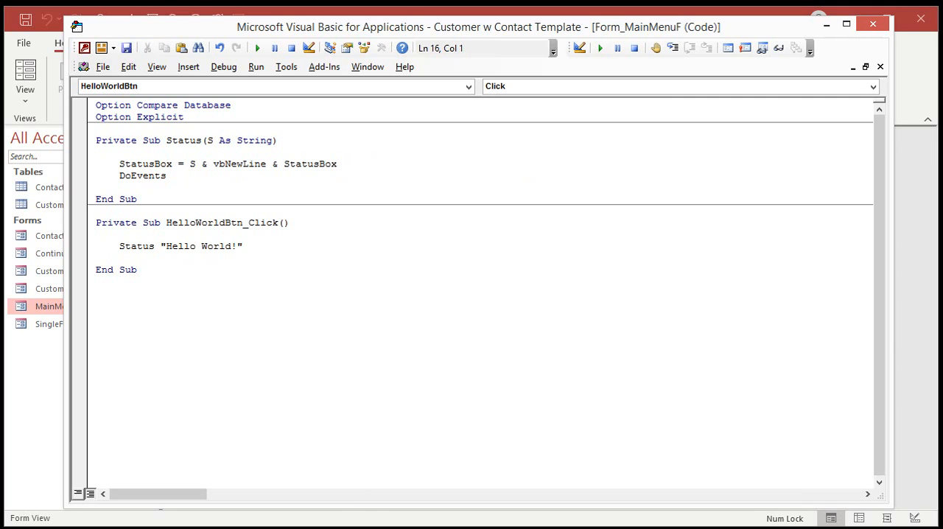
Go back to the Main Menu form and run the Hello World button several times to test messages without the time
{"action": "left_click", "coordinate": [160, 527]}
{"action": "left_click", "coordinate": [260, 314]}
{"action": "left_click", "coordinate": [260, 314]}
{"action": "left_click", "coordinate": [260, 316]}
{"action": "left_click", "coordinate": [261, 315]}
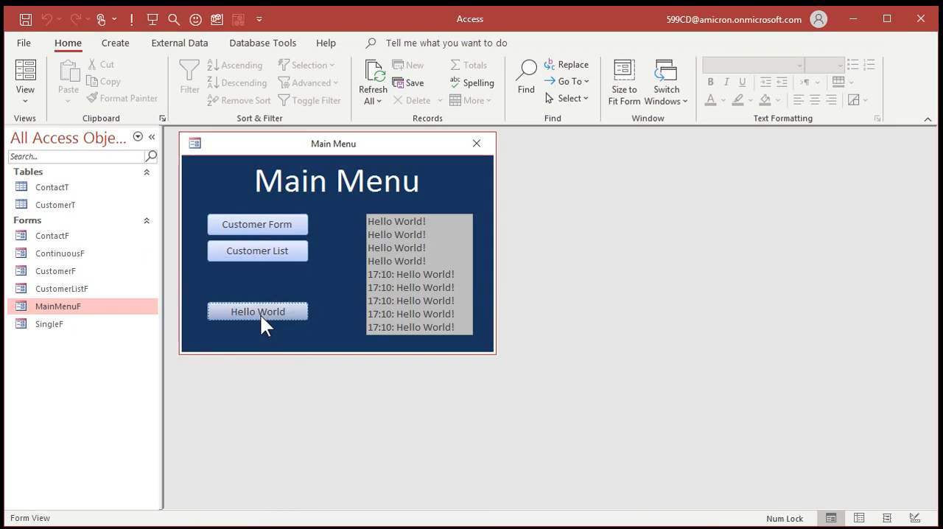
{"action": "left_click", "coordinate": [261, 316]}
{"action": "left_click", "coordinate": [261, 315]}
{"action": "left_click", "coordinate": [260, 315]}
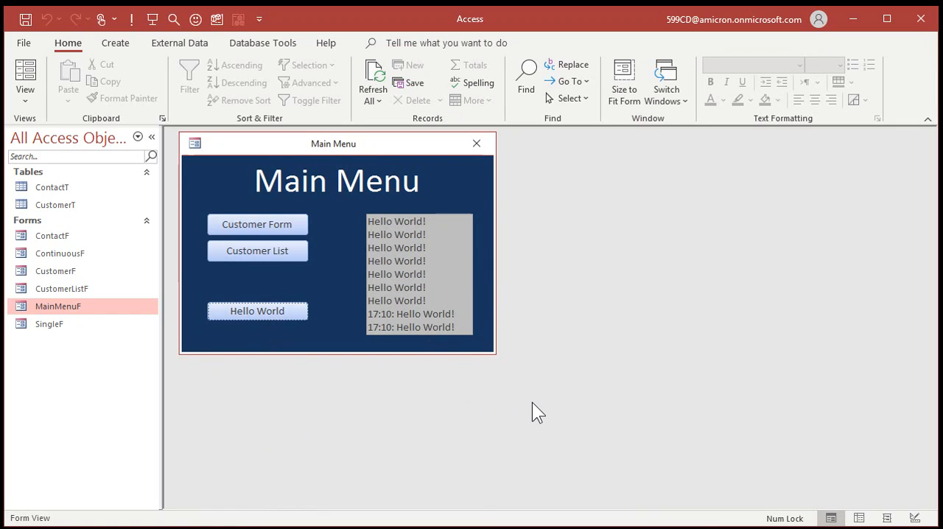
Set the StatusBox font size to 9 in MainMenuF's design, then close the form and save the design changes
{"action": "right_click", "coordinate": [348, 268]}
{"action": "left_click", "coordinate": [397, 321]}
{"action": "left_click", "coordinate": [478, 43]}
{"action": "left_click", "coordinate": [237, 70]}
{"action": "type", "text": "9"}
{"action": "key", "text": "Return"}
{"action": "left_click", "coordinate": [492, 142]}
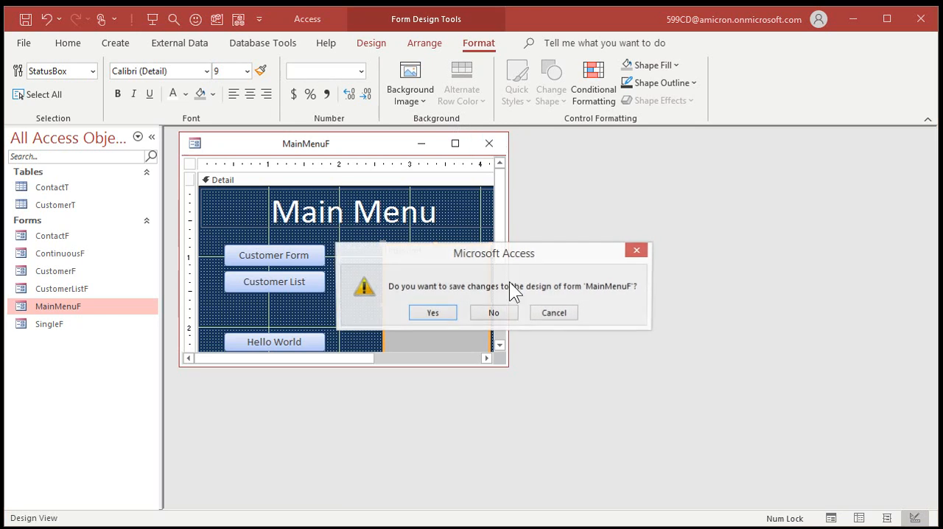
{"action": "left_click", "coordinate": [447, 309]}
Reopen MainMenuF and run the Hello World button repeatedly to check the smaller status text
{"action": "double_click", "coordinate": [62, 305]}
{"action": "left_click", "coordinate": [260, 310]}
{"action": "left_click", "coordinate": [261, 310]}
{"action": "left_click", "coordinate": [261, 310]}
{"action": "left_click", "coordinate": [260, 310]}
{"action": "left_click", "coordinate": [261, 310]}
{"action": "left_click", "coordinate": [260, 310]}
{"action": "left_click", "coordinate": [261, 310]}
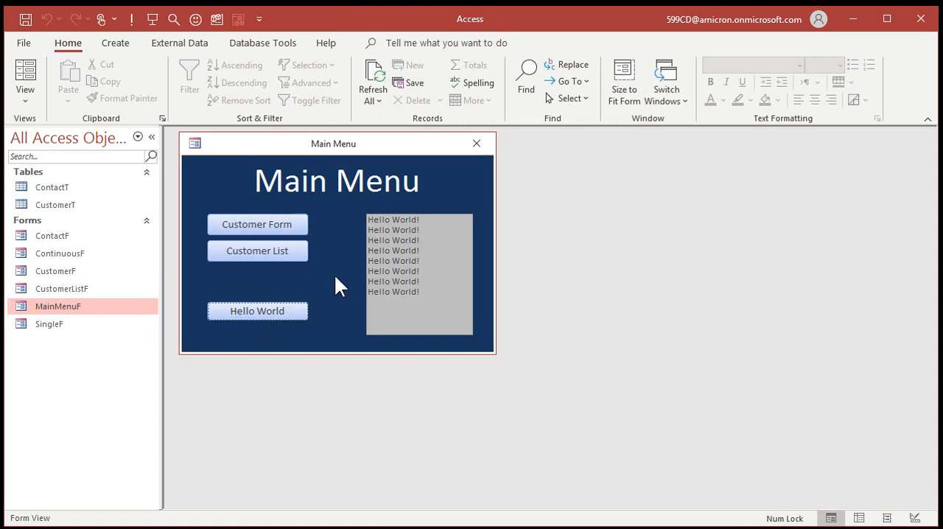
Declare x as an Integer at the start of HelloWorldBtn_Click, above the Status line
{"action": "key", "text": "alt+F11"}
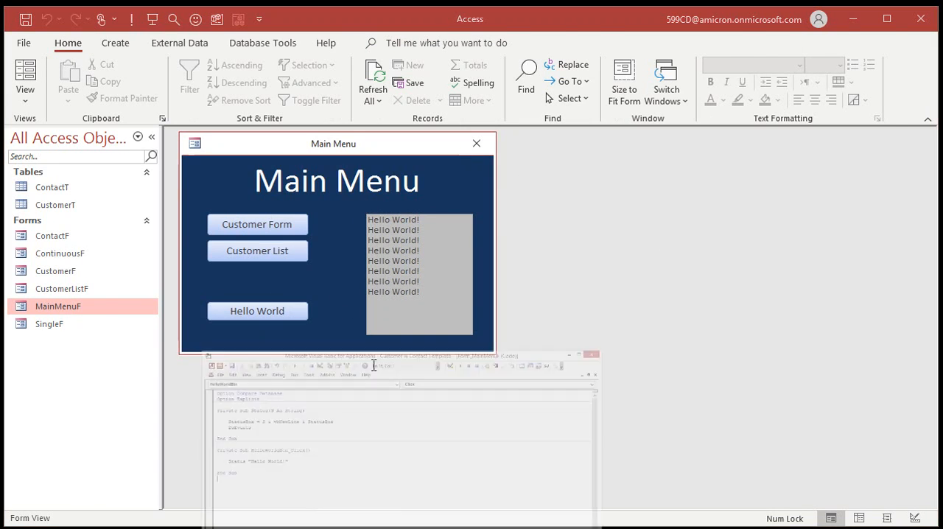
{"action": "left_click", "coordinate": [240, 225]}
{"action": "left_click", "coordinate": [308, 236]}
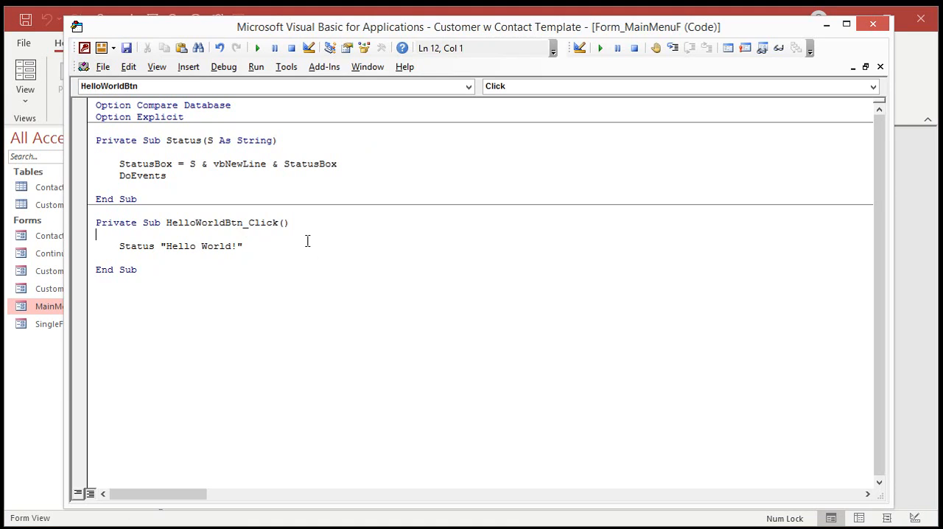
{"action": "key", "text": "Return"}
{"action": "key", "text": "Return"}
{"action": "key", "text": "Up"}
{"action": "key", "text": "Tab"}
{"action": "type", "text": "dim x as in"}
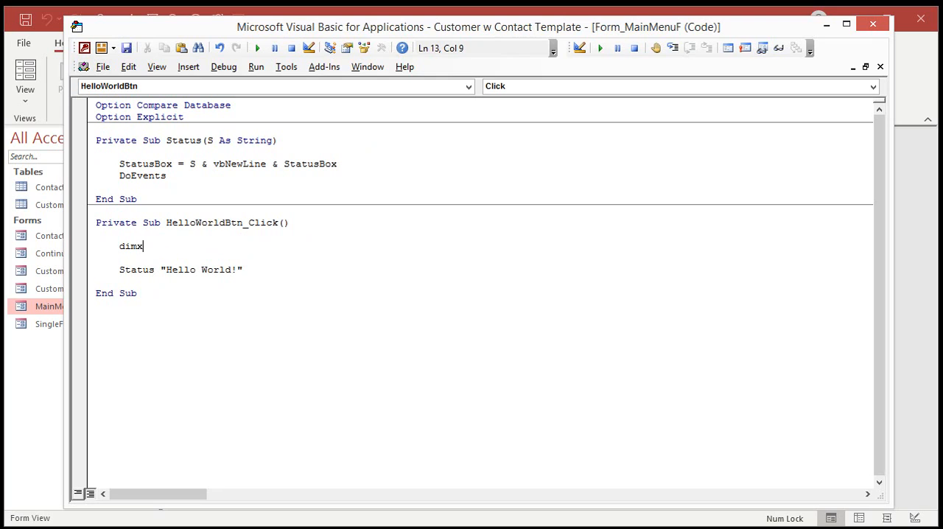
{"action": "type", "text": "teger"}
{"action": "key", "text": "Return"}
{"action": "key", "text": "Return"}
Start a For x = 1 To 10 loop directly above the Status line and indent that line inside it
{"action": "type", "text": "f"}
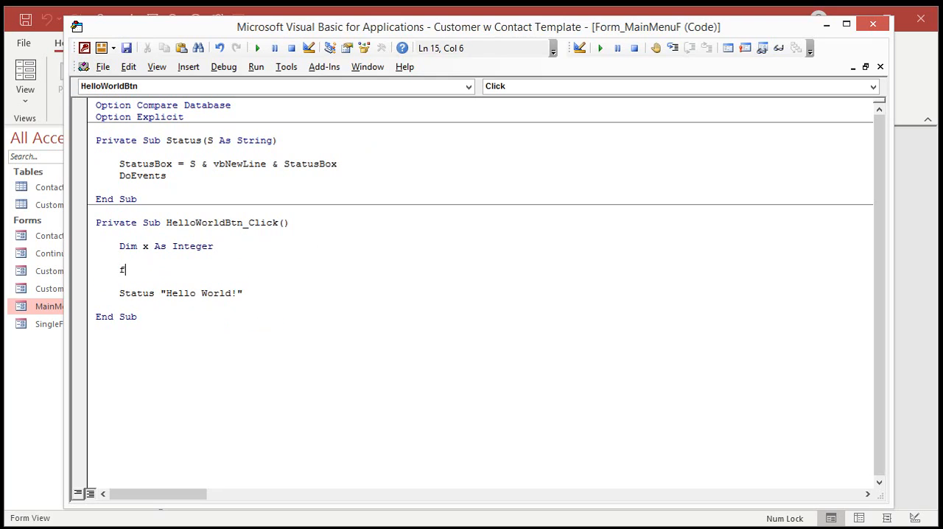
{"action": "type", "text": "or x = 1 to 10"}
{"action": "key", "text": "Down"}
{"action": "key", "text": "Delete"}
{"action": "key", "text": "Tab"}
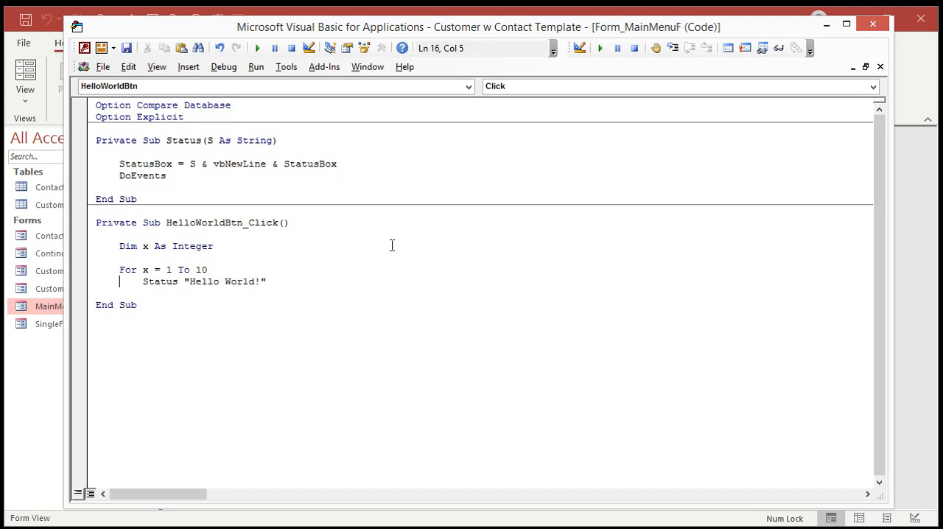
Change the looped line to Status "Hello World! " & x and close the loop with Next
{"action": "left_click", "coordinate": [263, 282]}
{"action": "left_click", "coordinate": [276, 281]}
{"action": "type", "text": "& x"}
{"action": "key", "text": "Return"}
{"action": "key", "text": "BackSpace"}
{"action": "type", "text": "next"}
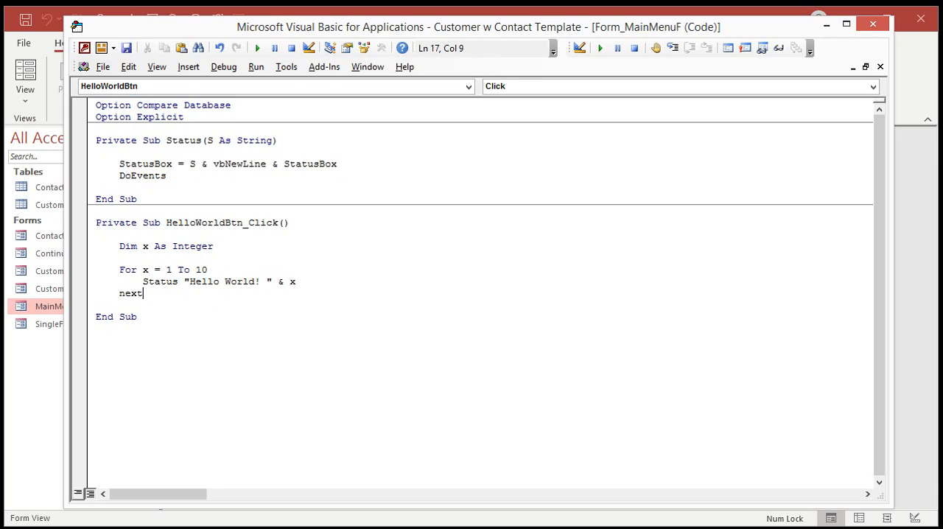
Return to the Main Menu form and run the Hello World button once to test the loop
{"action": "key", "text": "Down"}
{"action": "key", "text": "Down"}
{"action": "key", "text": "Down"}
{"action": "left_click", "coordinate": [909, 320]}
{"action": "left_click", "coordinate": [289, 313]}
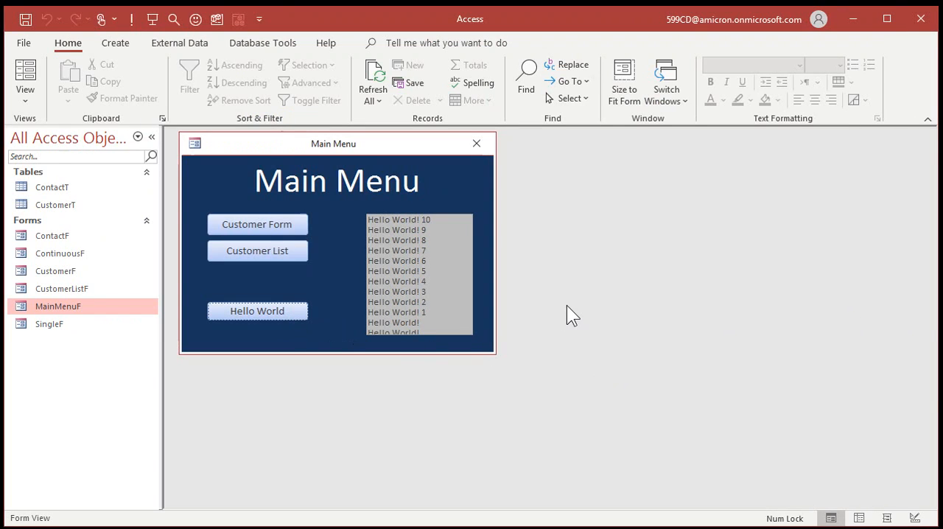
Delete the Dim x, For and Next lines from HelloWorldBtn_Click and move the Status line back to normal indentation
{"action": "key", "text": "alt+F11"}
{"action": "left_click", "coordinate": [229, 247]}
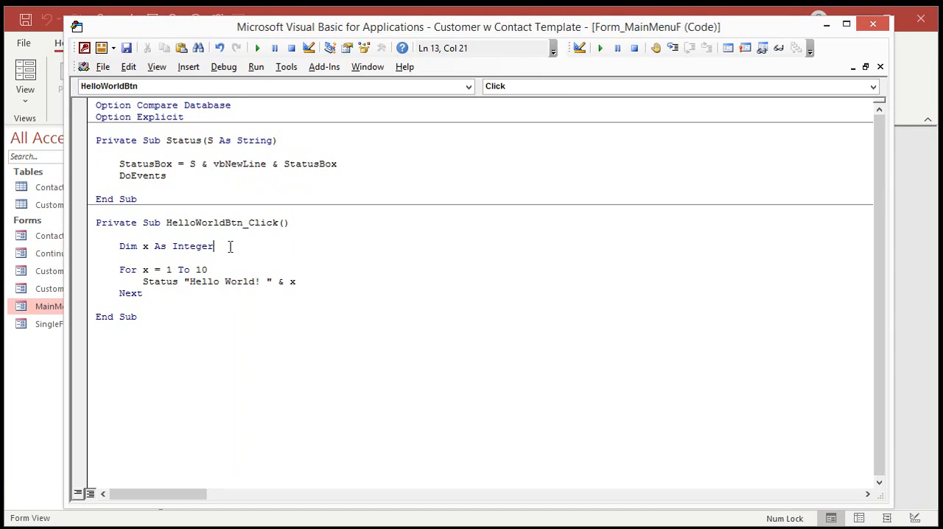
{"action": "key", "text": "ctrl+y"}
{"action": "key", "text": "ctrl+y"}
{"action": "key", "text": "ctrl+y"}
{"action": "key", "text": "Delete"}
{"action": "key", "text": "Delete"}
{"action": "key", "text": "Delete"}
{"action": "key", "text": "Delete"}
{"action": "key", "text": "Down"}
{"action": "key", "text": "ctrl+y"}
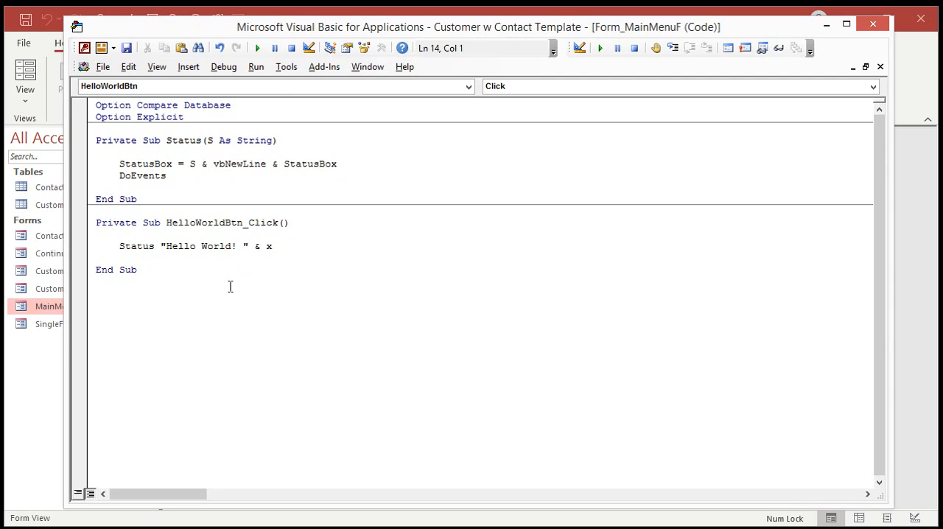
Restore the call in HelloWorldBtn_Click to Status "Hello World!" without the & x part
{"action": "left_click_drag", "start_coordinate": [236, 246], "coordinate": [348, 253]}
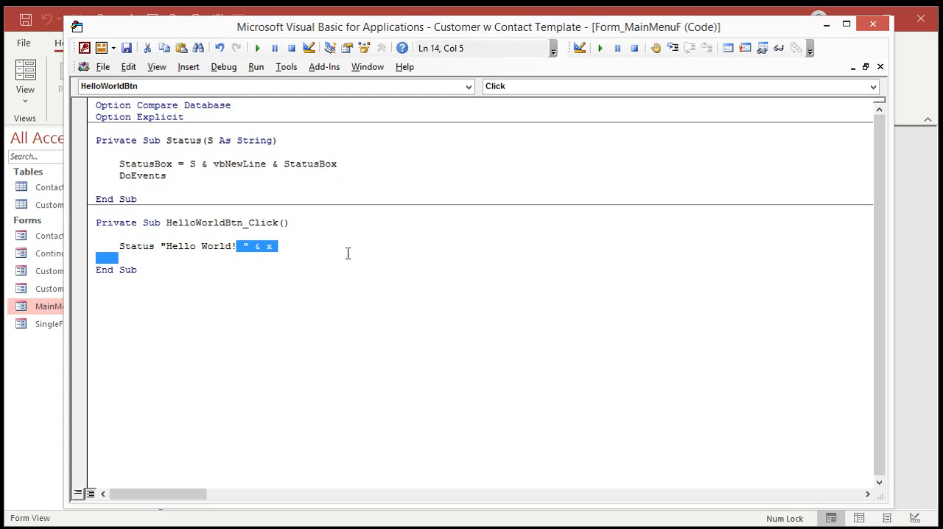
{"action": "type", "text": "\""}
{"action": "key", "text": "Return"}
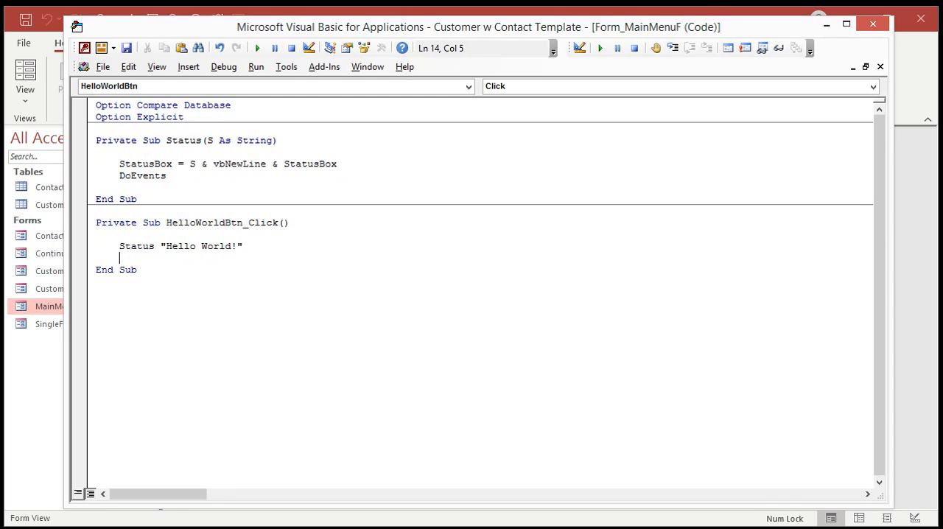
{"action": "left_click", "coordinate": [380, 278]}
Return to the Main Menu form, open the customer form to view its contact history, and close it again
{"action": "key", "text": "alt+F11"}
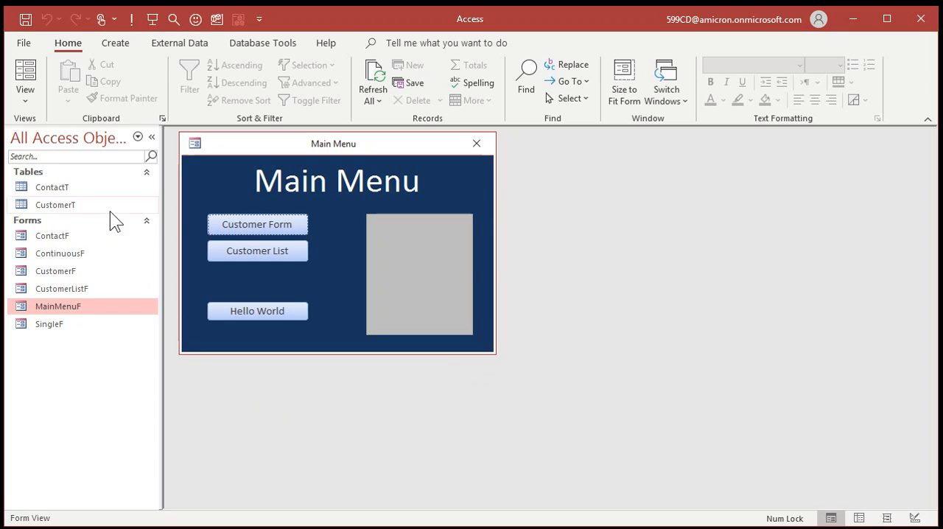
{"action": "left_click", "coordinate": [232, 222]}
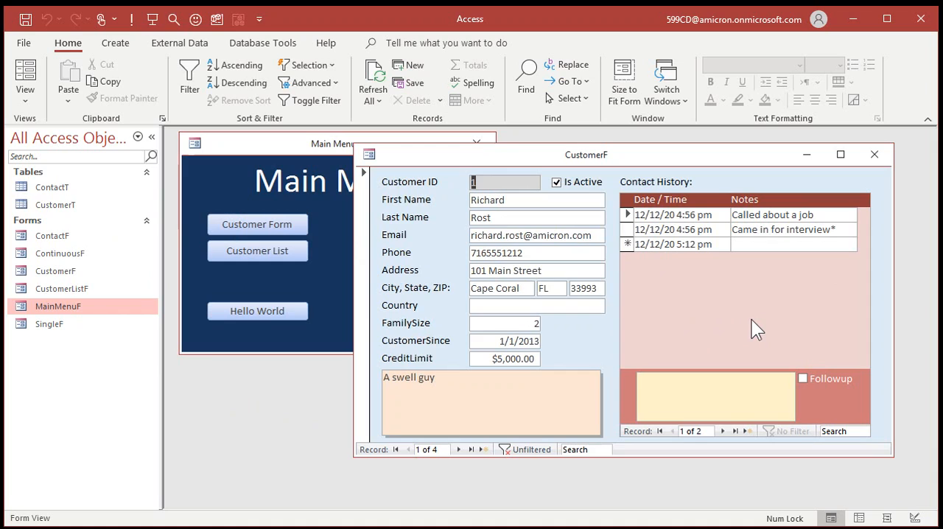
{"action": "left_click", "coordinate": [873, 154]}
Run the Hello World button repeatedly on the reopened Main Menu form to check the emptied status box
{"action": "left_click", "coordinate": [264, 312]}
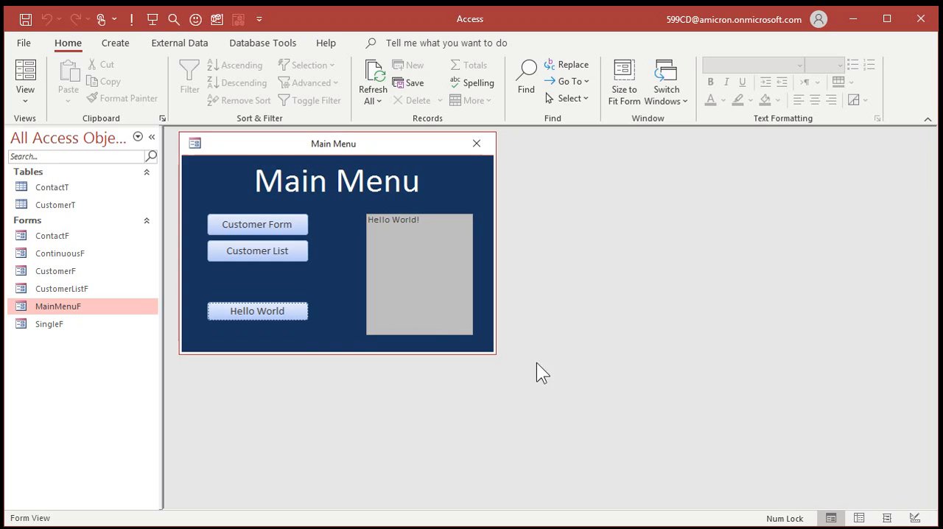
{"action": "left_click", "coordinate": [283, 309]}
{"action": "left_click", "coordinate": [283, 309]}
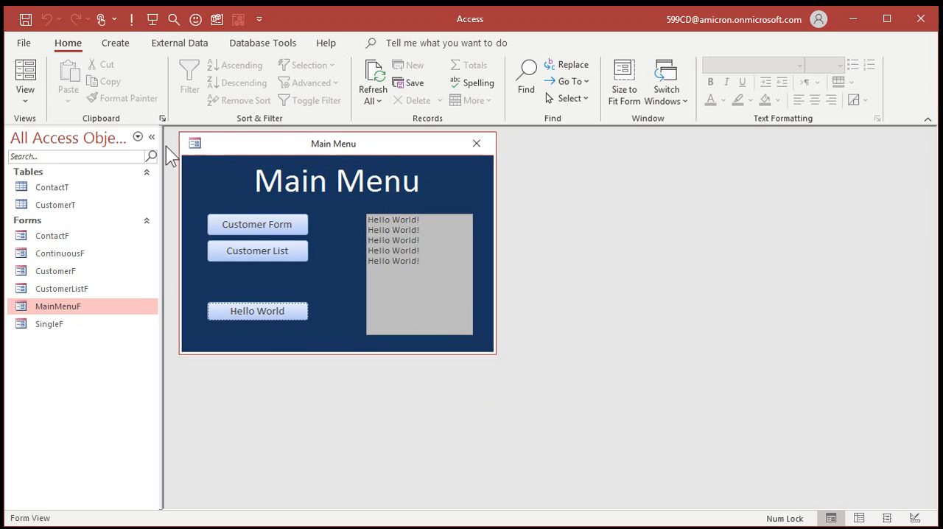